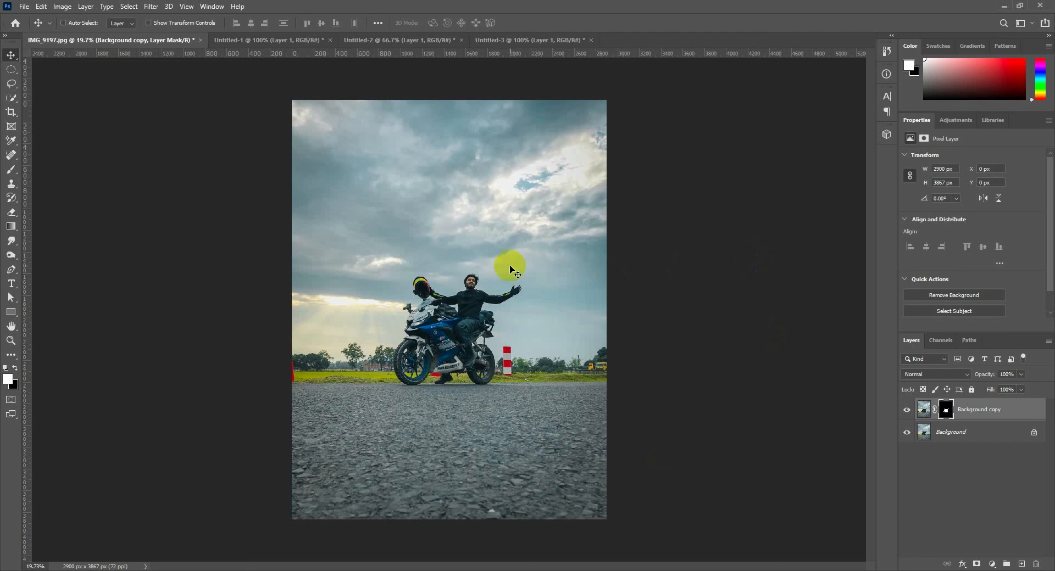
Step: Trace part of the outline of the motorcycle's front wheel and fender with the Pen tool on the Background layer
left_click(11, 268)
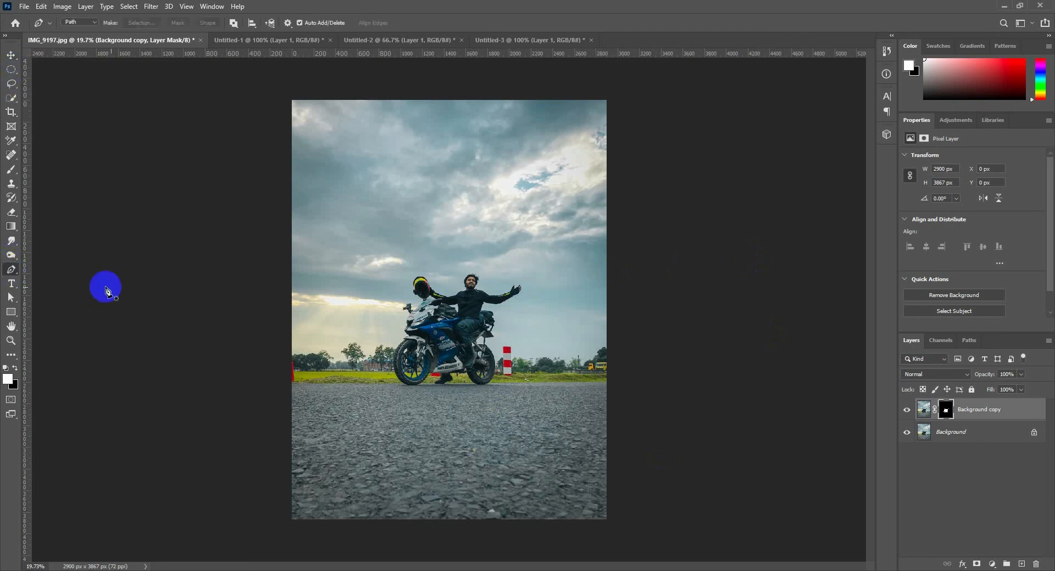
left_click(915, 431)
scroll(384, 376, "up", 10)
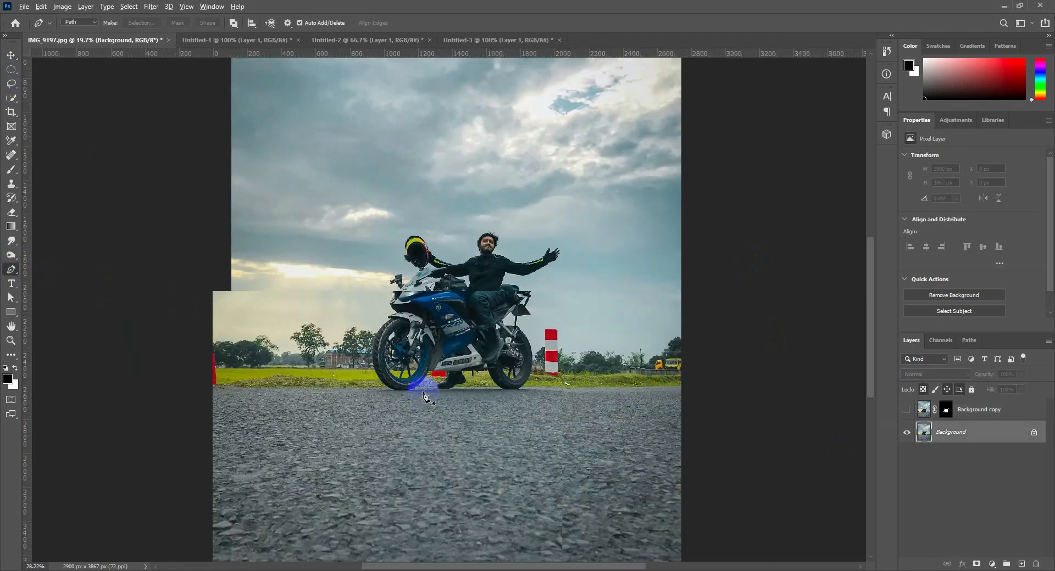
scroll(495, 366, "up", 3)
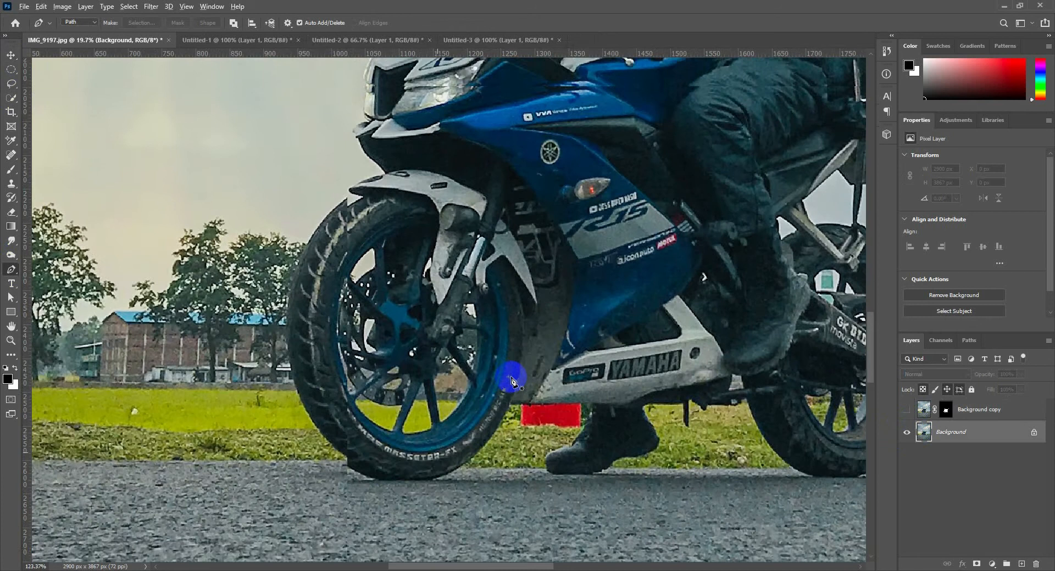
scroll(510, 392, "down", 2)
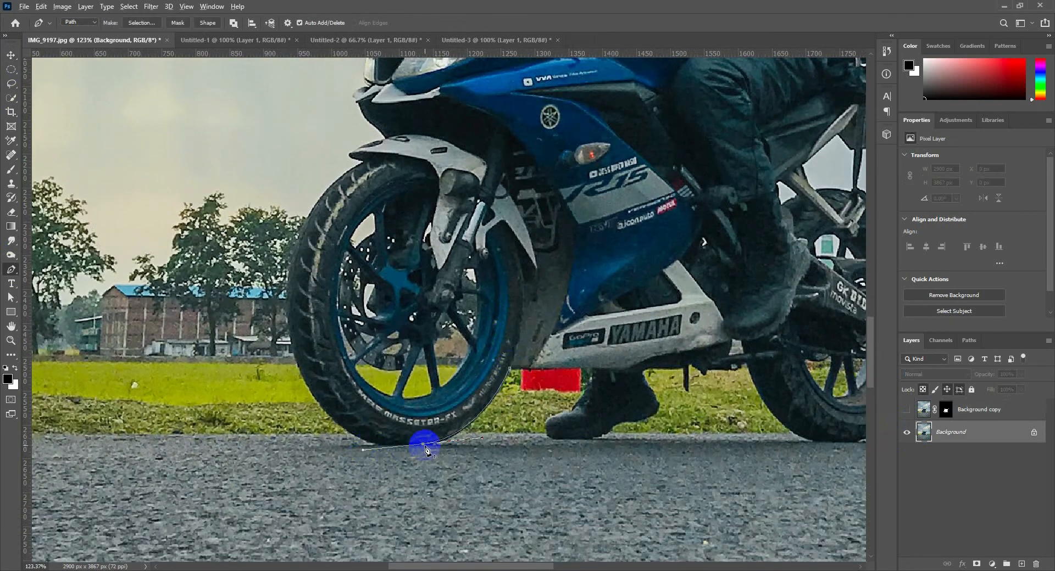
left_click_drag(281, 287, 262, 245)
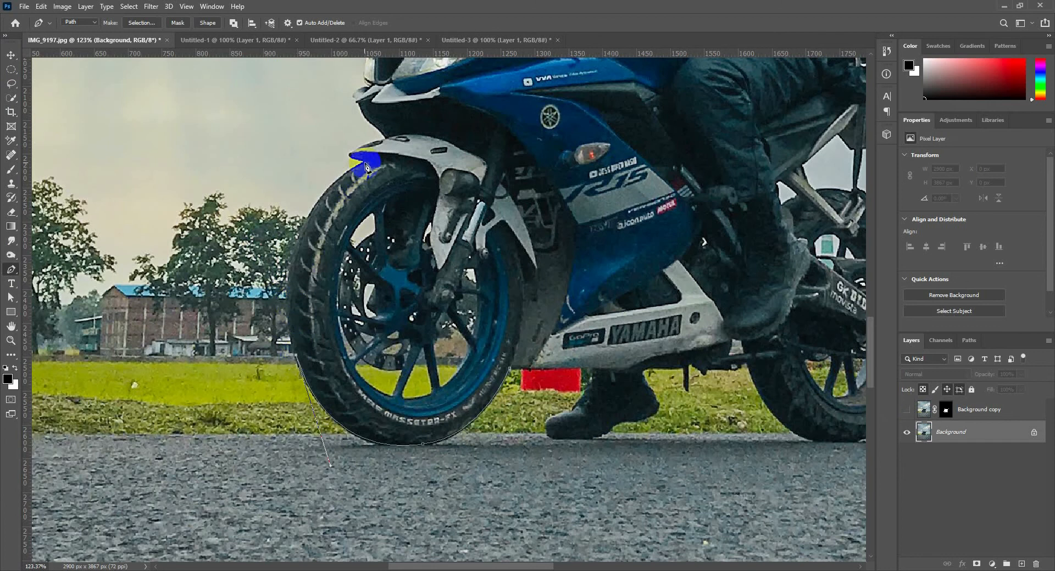
left_click_drag(366, 164, 458, 112)
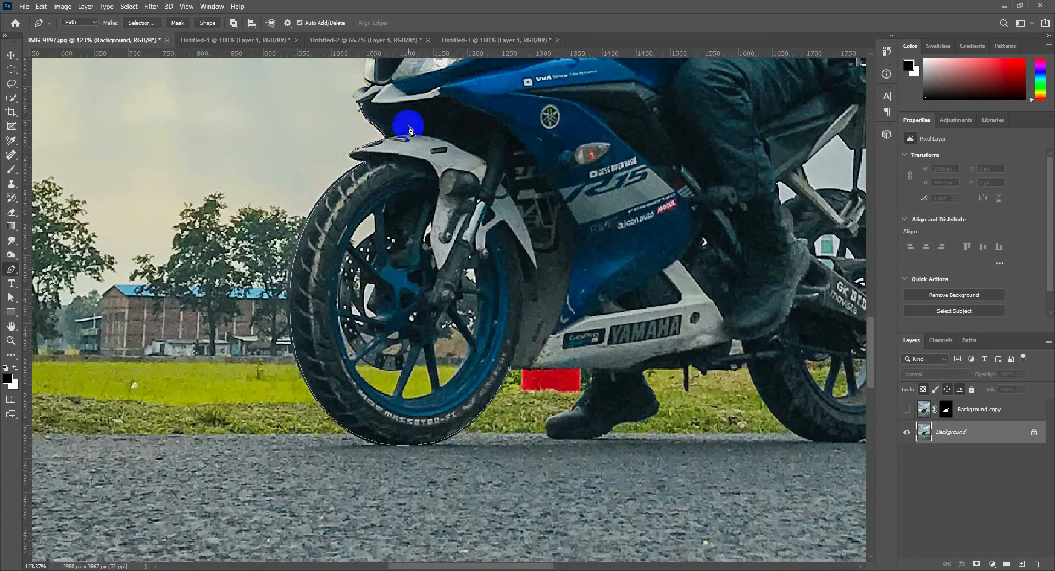
Step: Hide the Background layer and show the masked Background copy so only the rider and motorcycle cutout is displayed
left_click(907, 431)
left_click(907, 409)
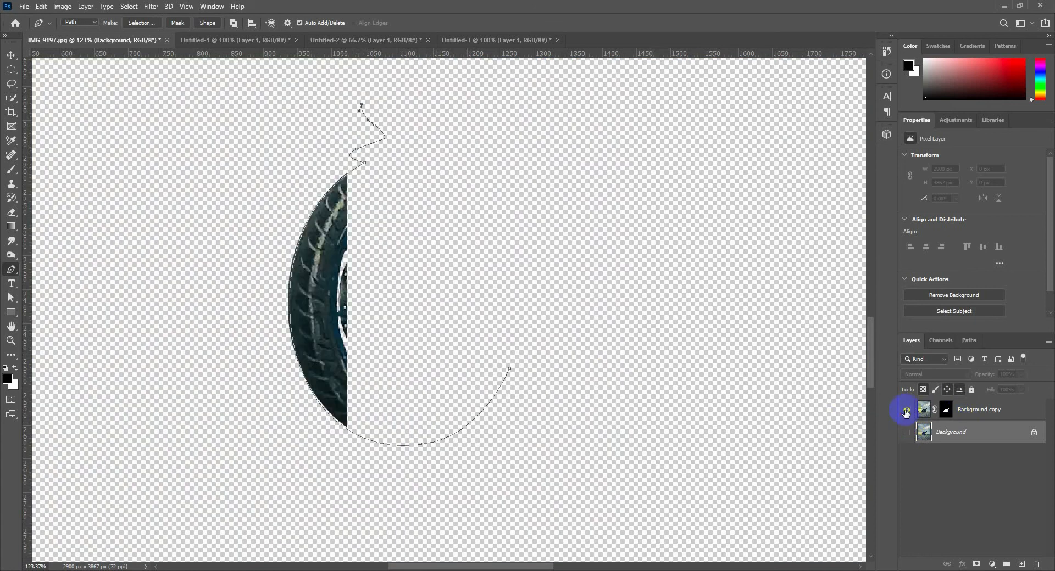
left_click(528, 235, "ctrl")
left_click(11, 55)
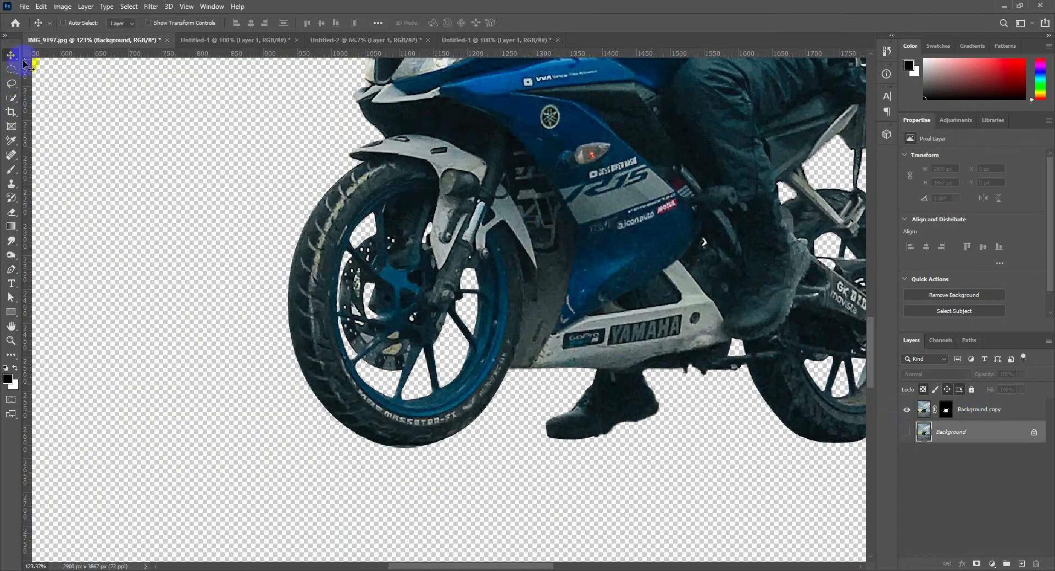
scroll(491, 363, "down", 10)
scroll(491, 362, "down", 4)
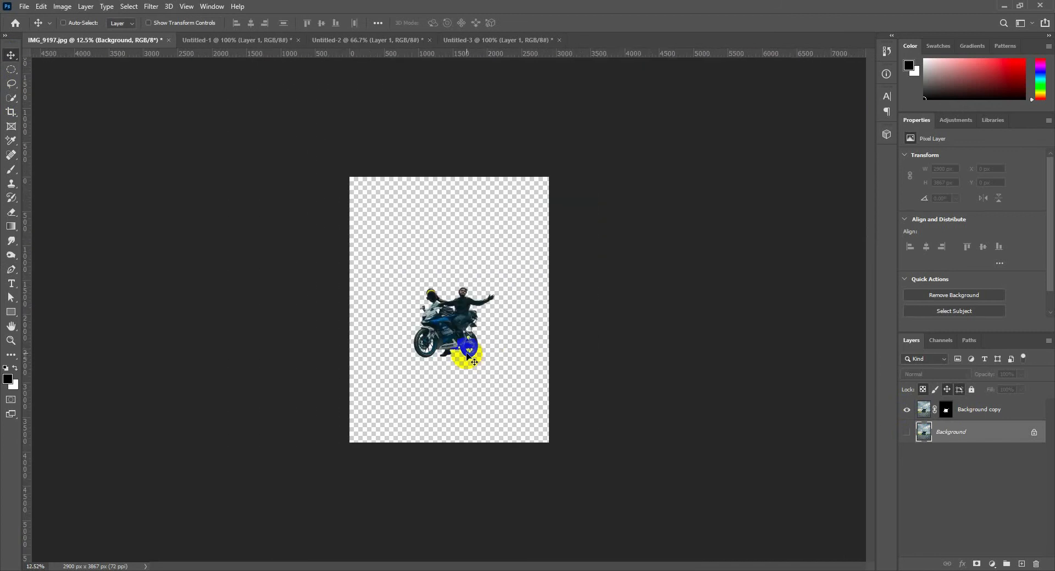
scroll(603, 364, "up", 4)
Step: Convert the masked Background copy layer to a Smart Object
left_click(978, 409)
right_click(981, 411)
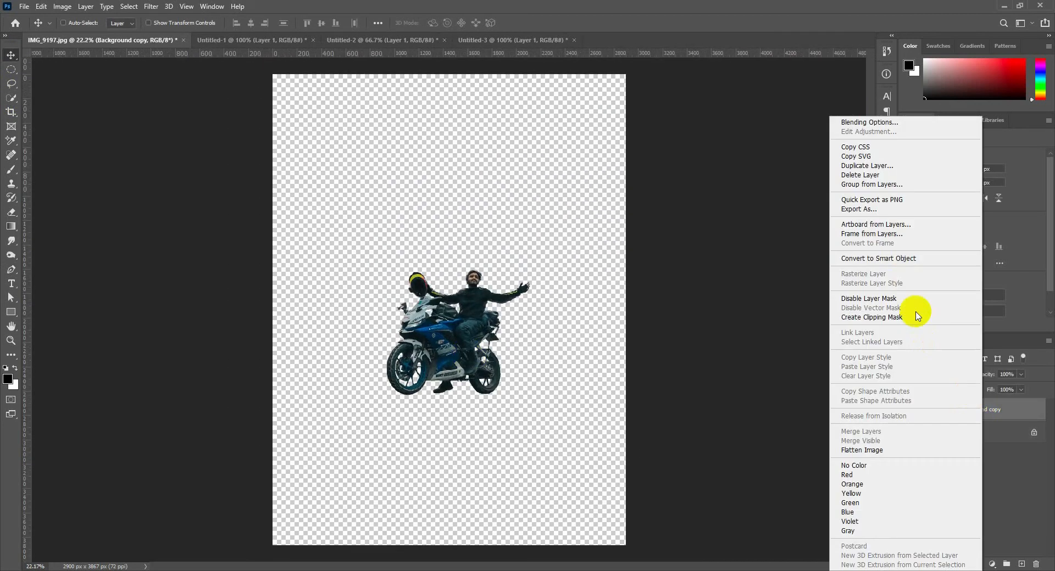
left_click(879, 259)
Step: Add a Solid Color fill layer in dark grey 3c3c3c directly above the Background layer
left_click(972, 433)
left_click(991, 564)
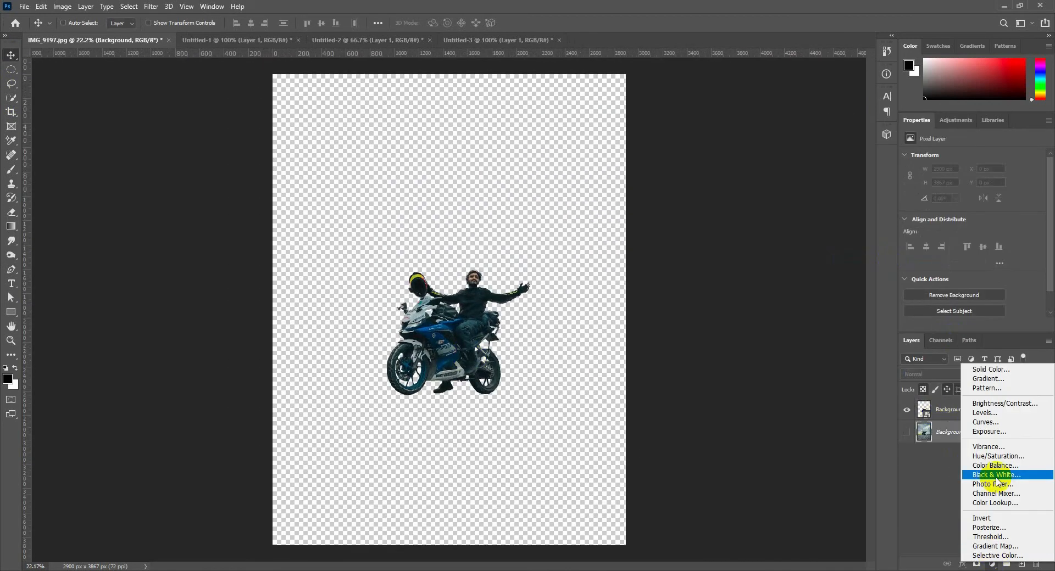
left_click(995, 369)
left_click_drag(687, 310, 609, 373)
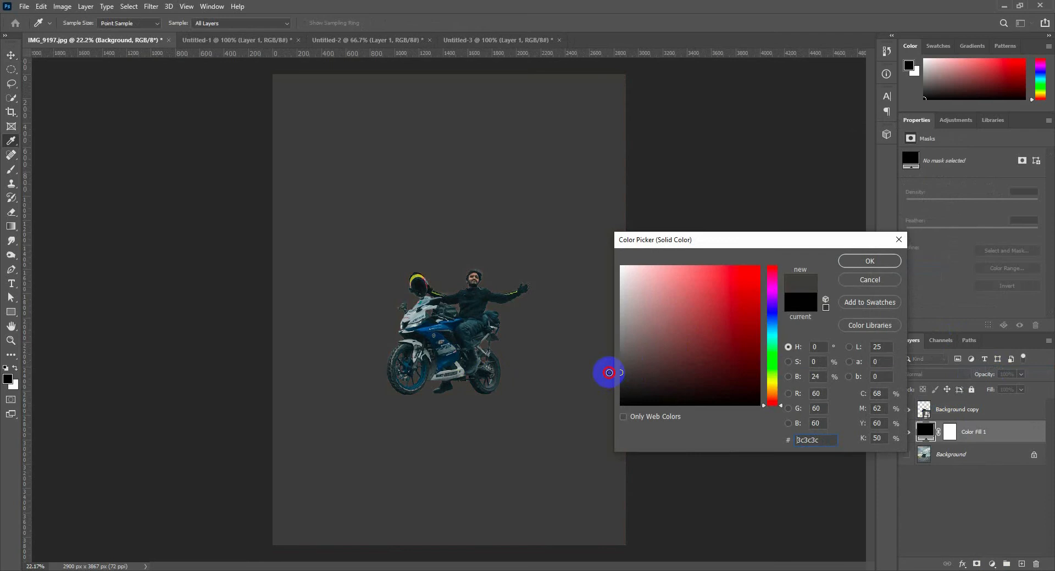
left_click(853, 266)
left_click(508, 317)
Step: Copy the yellow-lined road photo from Untitled-3 into IMG_9197.jpg, between the colour fill and the motorcycle cutout
left_click(235, 44)
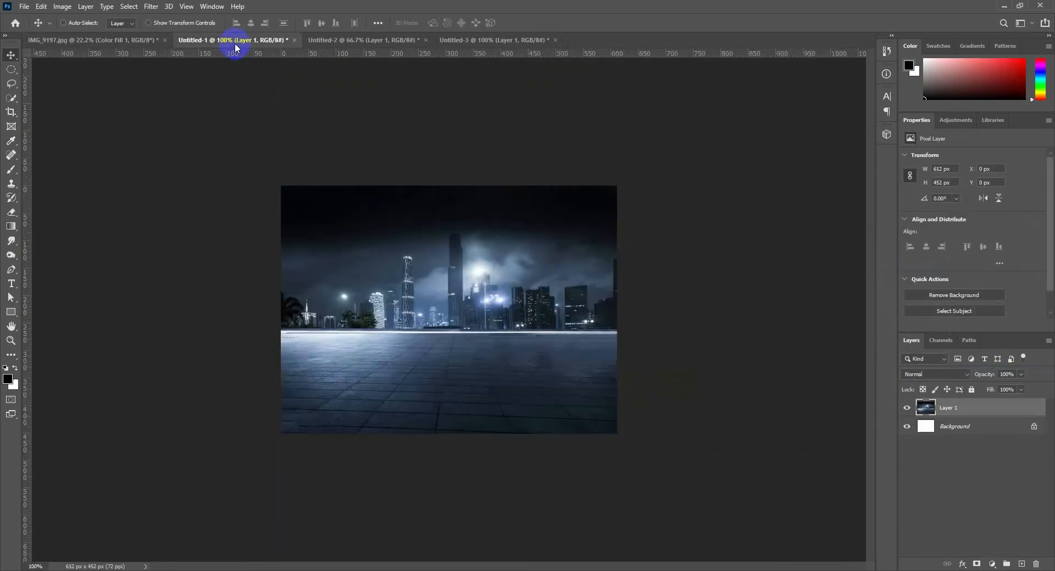
left_click(395, 43)
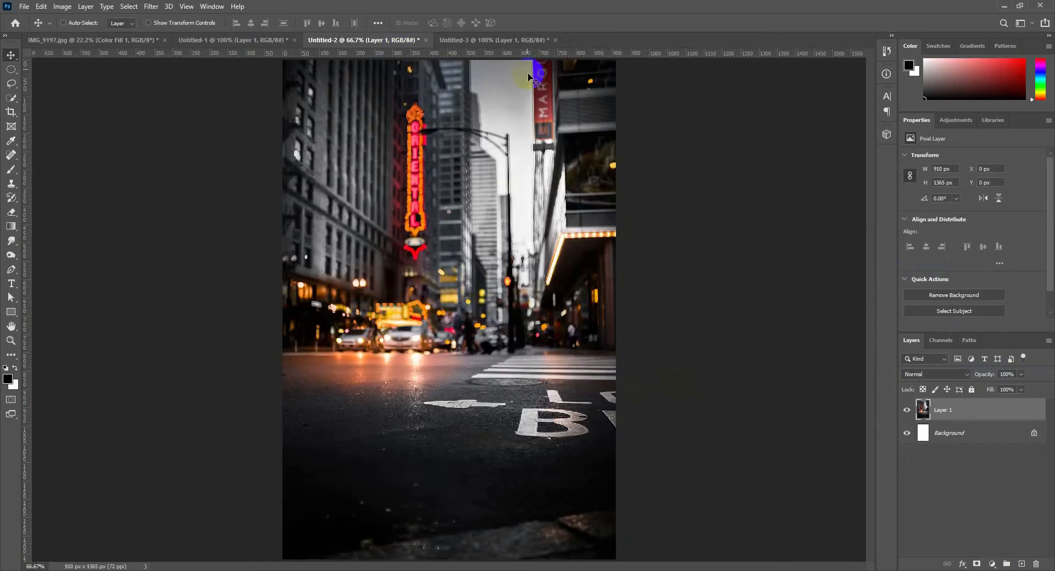
left_click(493, 40)
left_click_drag(457, 283, 429, 254)
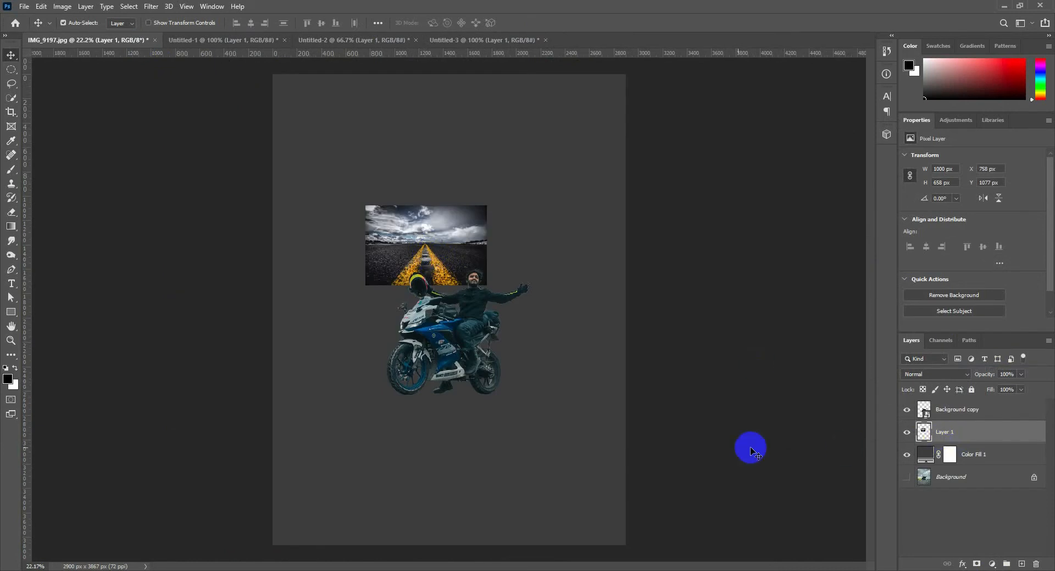
Step: Enlarge the road layer to about 7642 × 5027 px and position it to fill the canvas with asphalt beneath the motorcycle
key("ctrl+t")
left_click_drag(486, 285, 687, 419)
left_click_drag(599, 332, 621, 465)
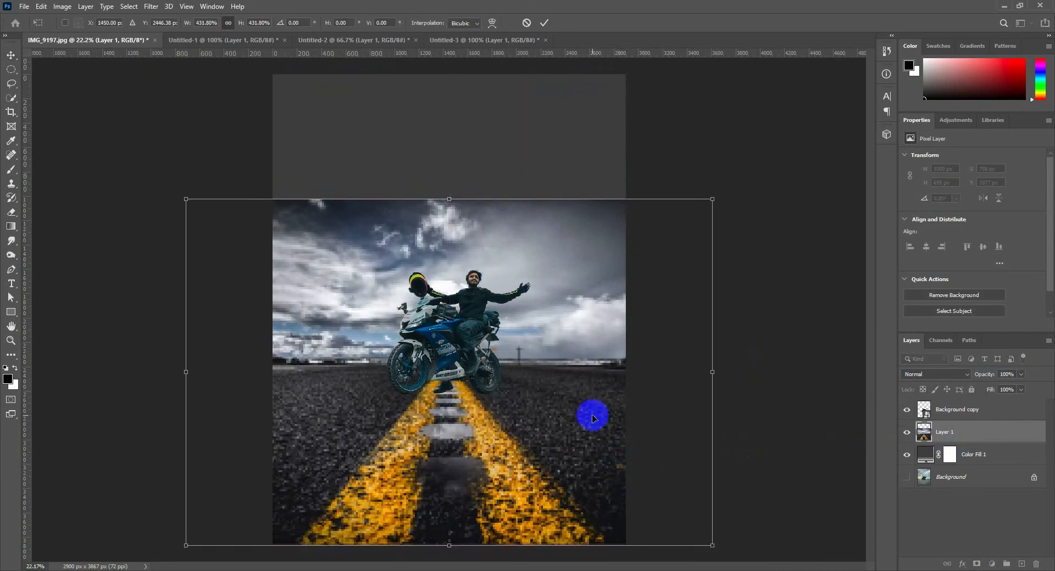
left_click_drag(593, 419, 492, 418)
left_click_drag(596, 542, 728, 569)
left_click_drag(600, 465, 500, 478)
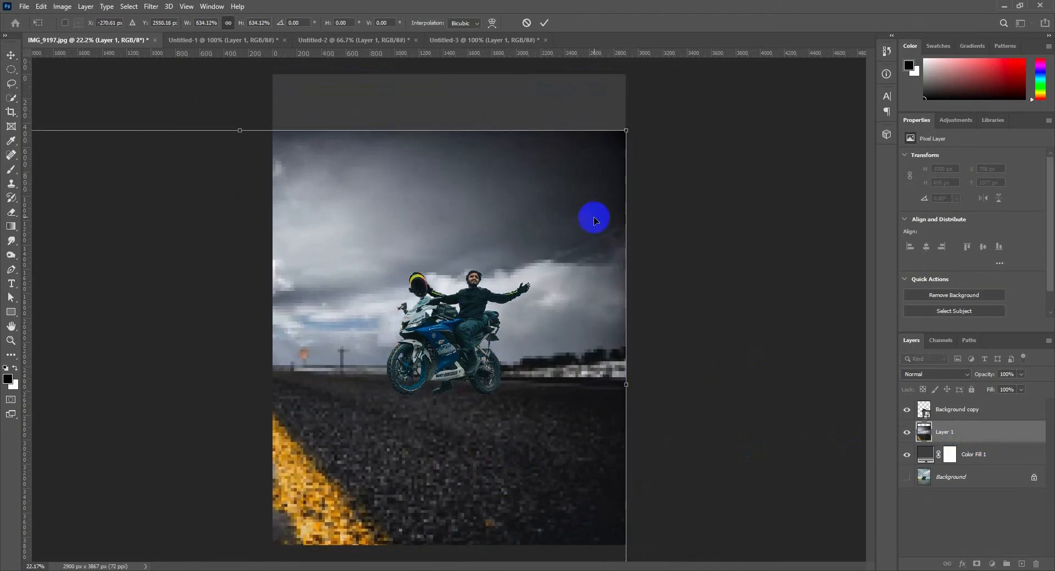
left_click_drag(626, 131, 739, 88)
left_click_drag(637, 198, 564, 191)
key("Return")
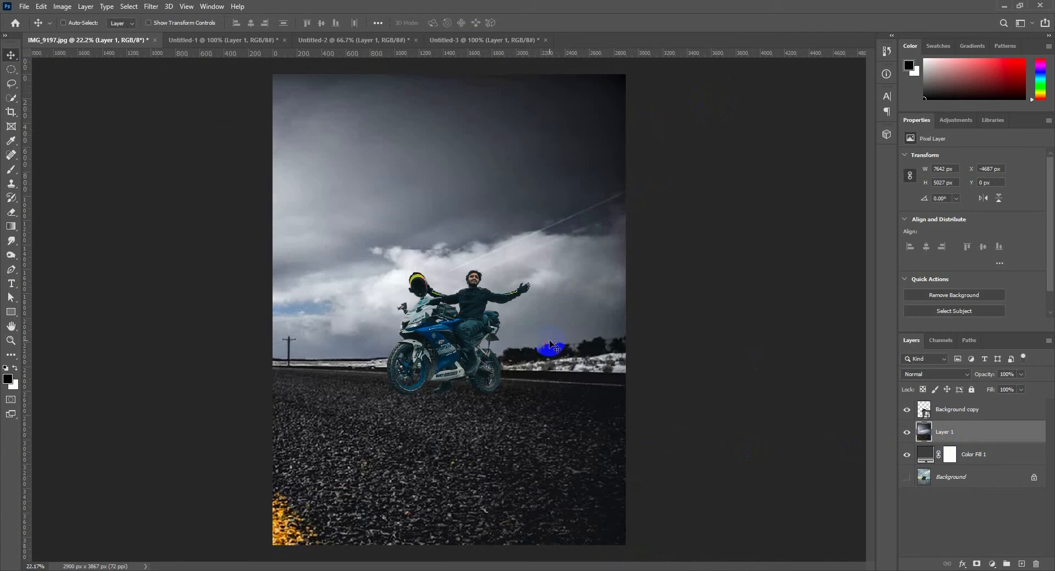
Step: Scale the rider and motorcycle cutout to about 163% and place it on the road near the canvas centre
left_click(953, 410)
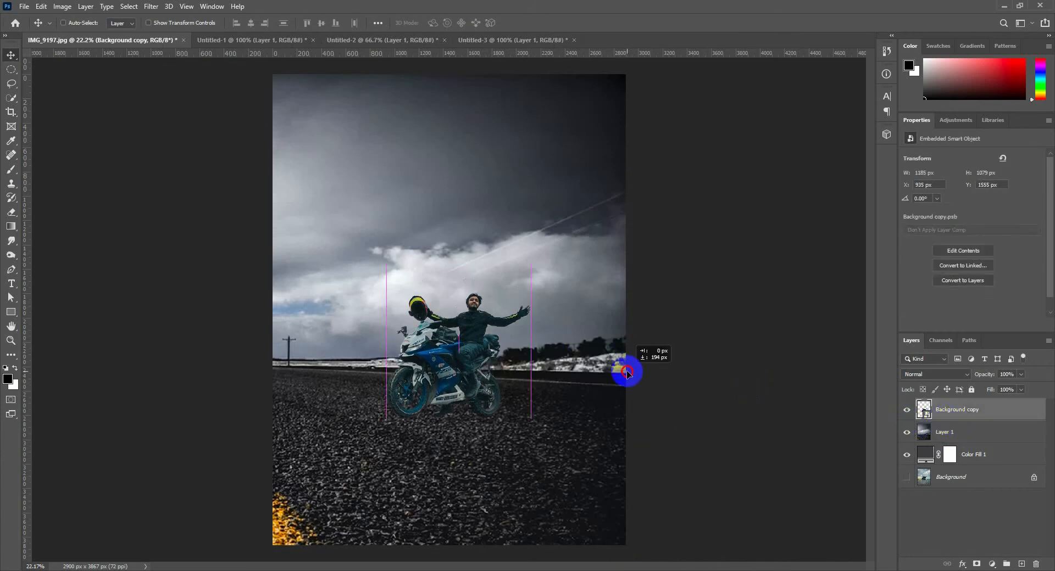
key("ctrl+t")
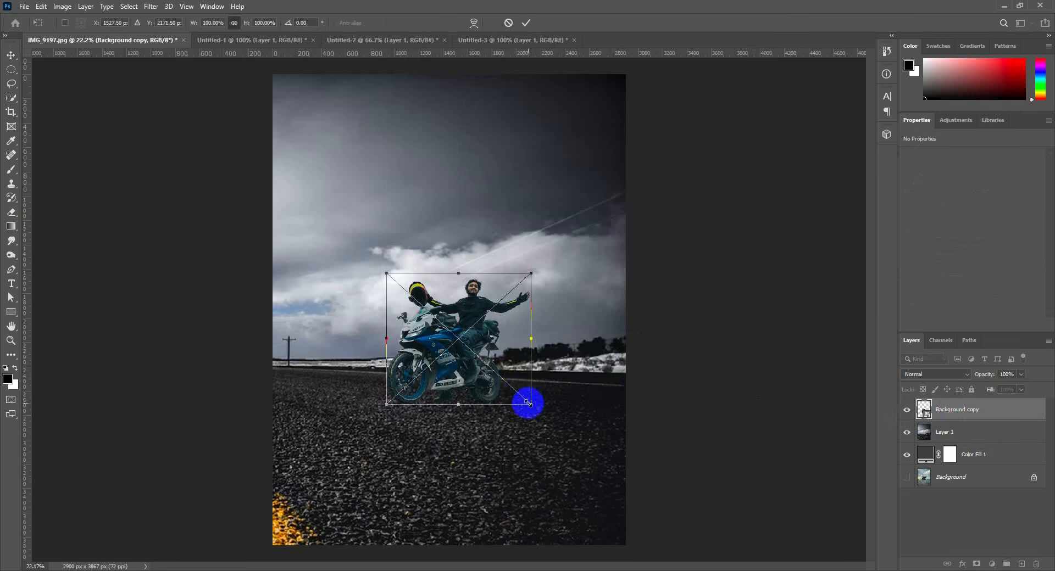
left_click_drag(528, 404, 565, 433)
left_click_drag(499, 386, 496, 350)
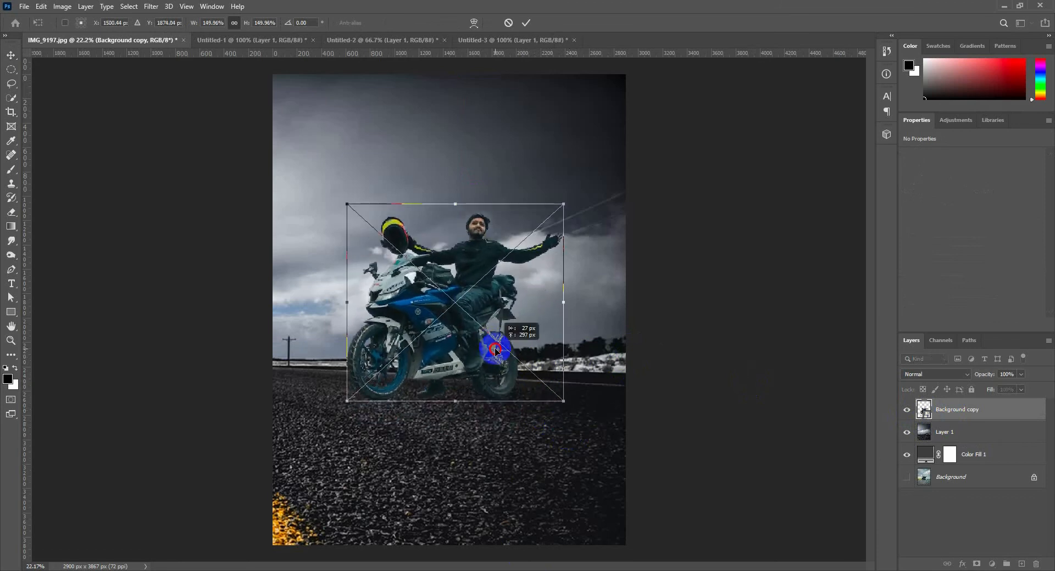
left_click_drag(556, 404, 569, 414)
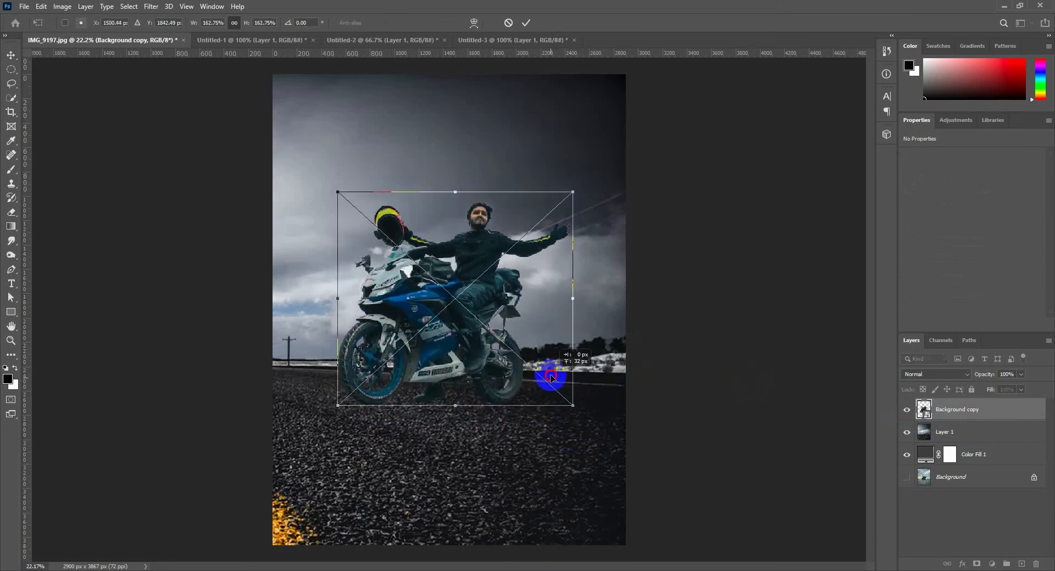
key("Return")
left_click_drag(533, 366, 539, 365)
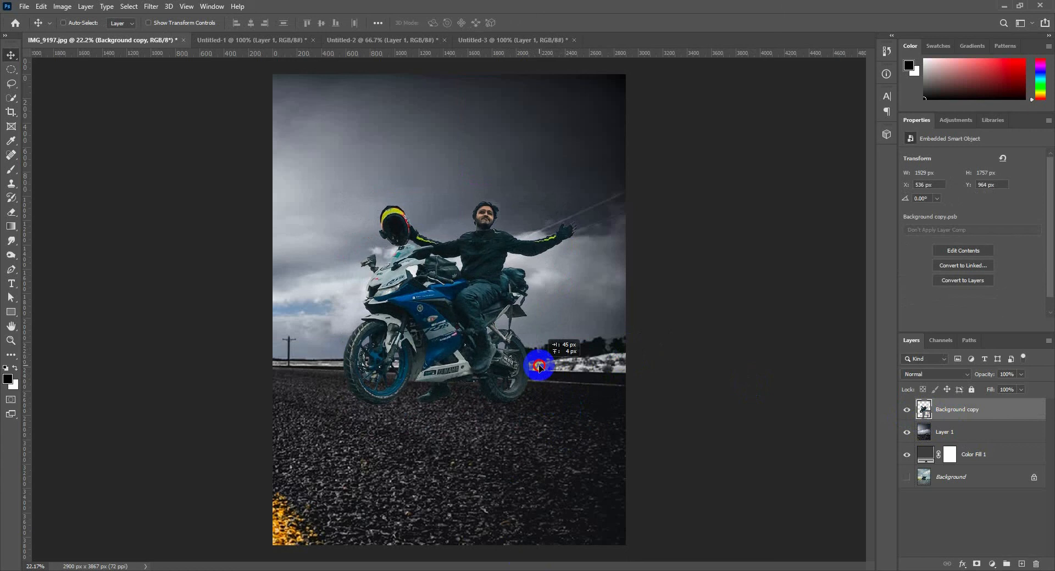
Step: Rotate the road layer slightly counterclockwise and shift it down behind the motorcycle
left_click(936, 433)
key("ctrl+t")
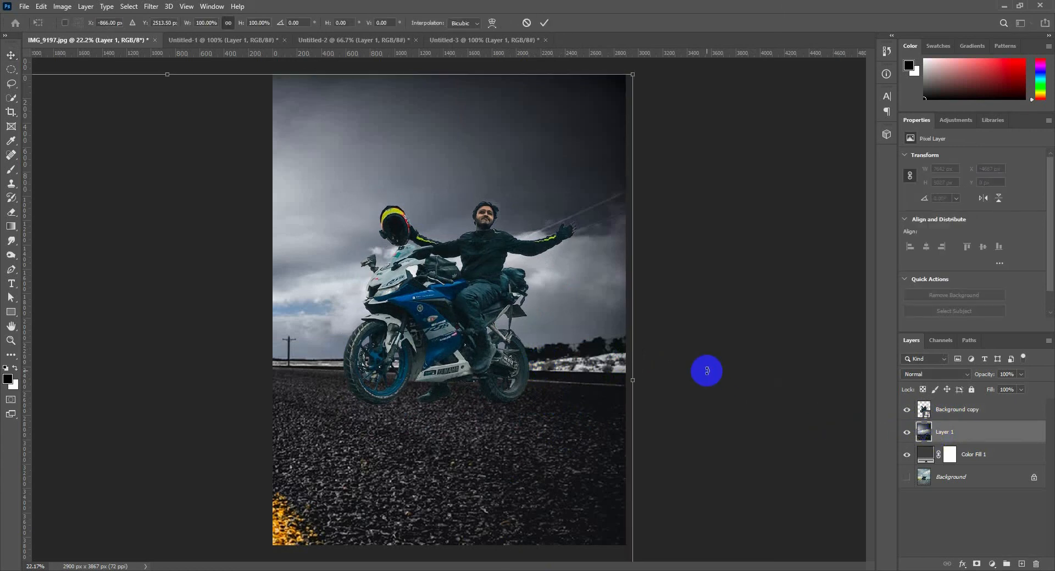
left_click_drag(706, 370, 718, 347)
left_click_drag(539, 340, 536, 358)
key("Return")
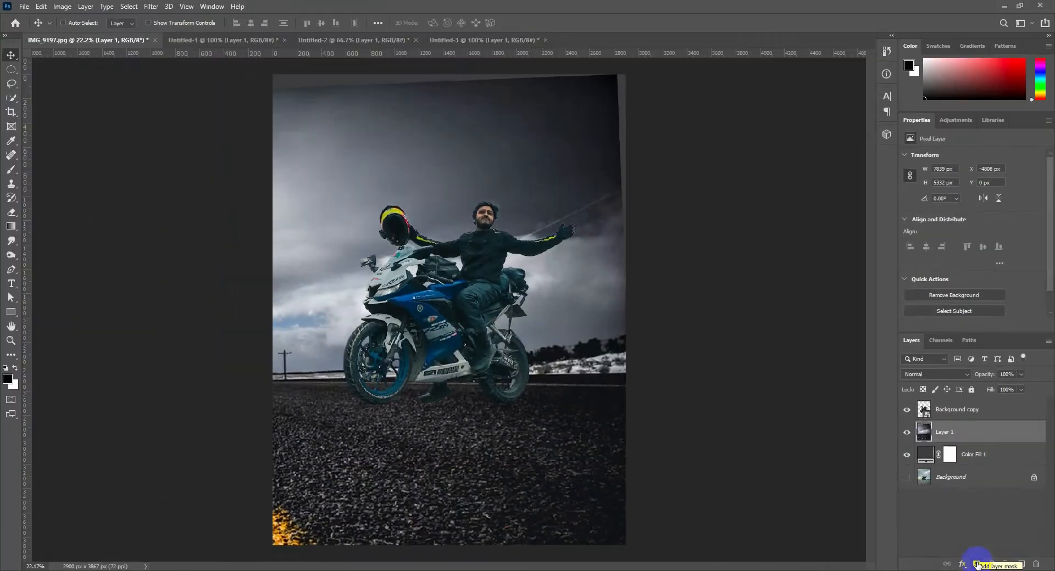
Step: Add a layer mask to the road layer and set up a 1102 px Brush with black as the foreground colour
left_click(900, 559)
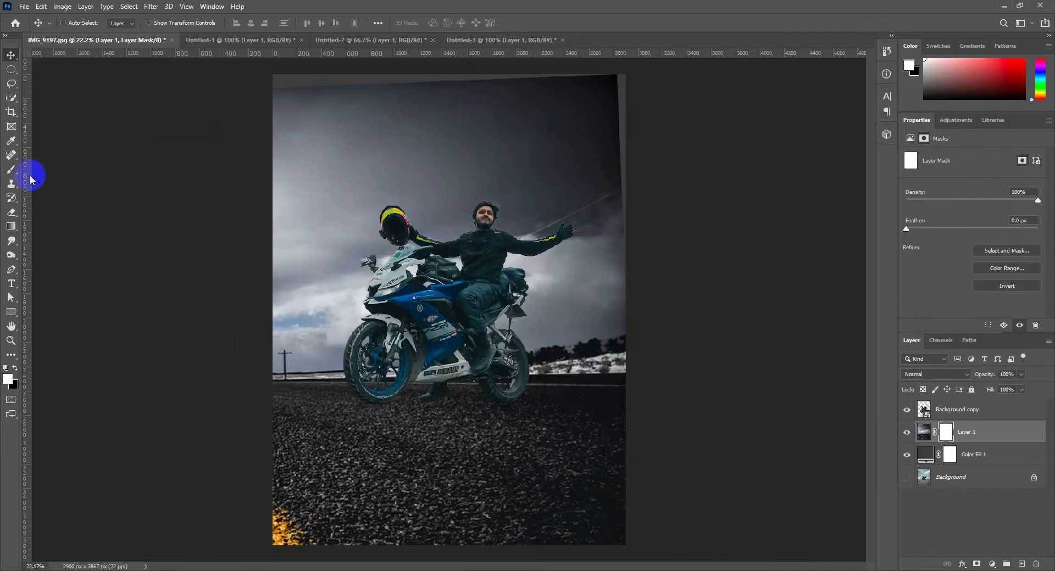
right_click(11, 170)
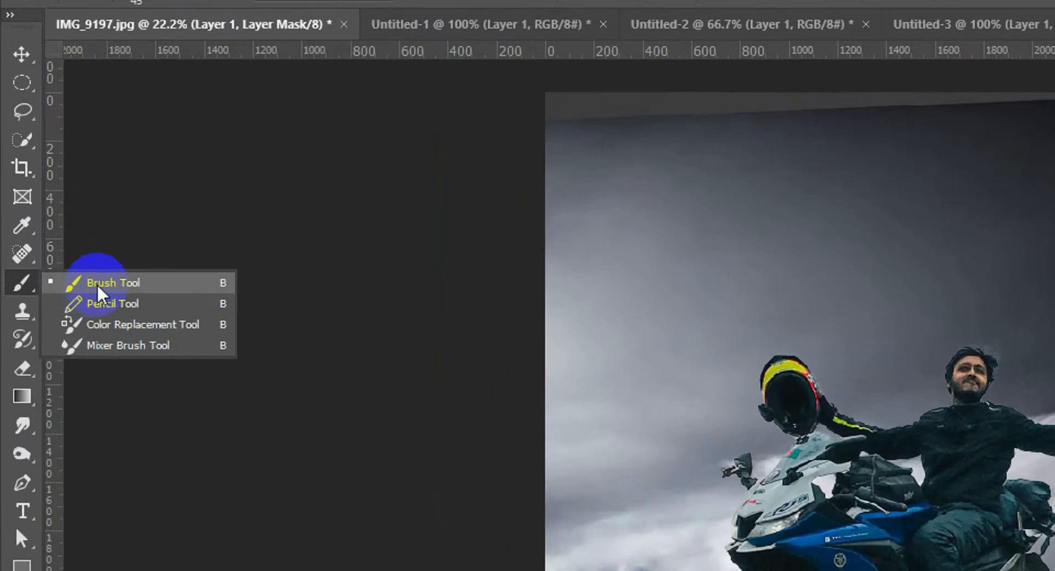
left_click(97, 284)
right_click(671, 348)
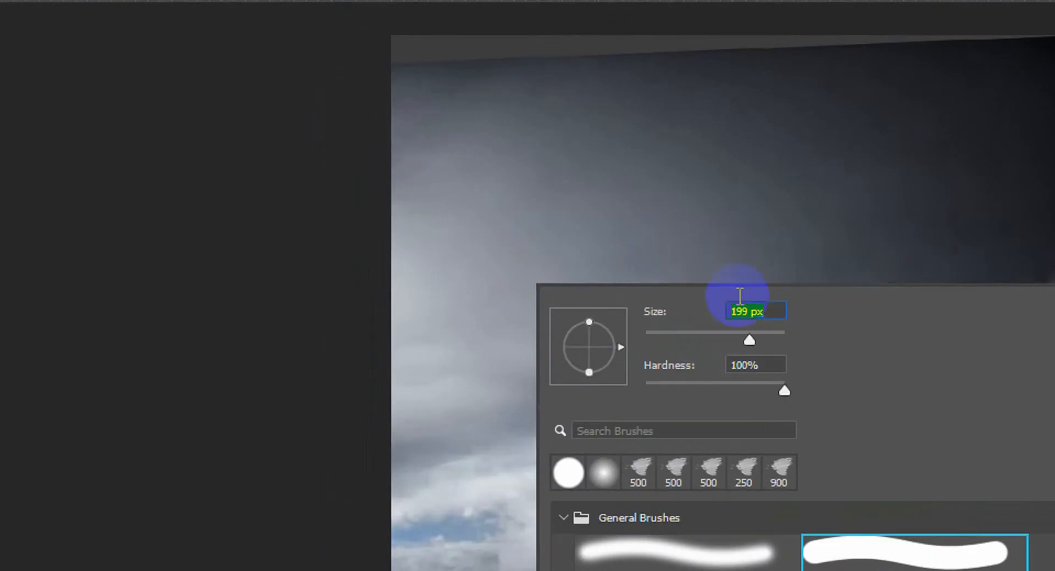
type("1102")
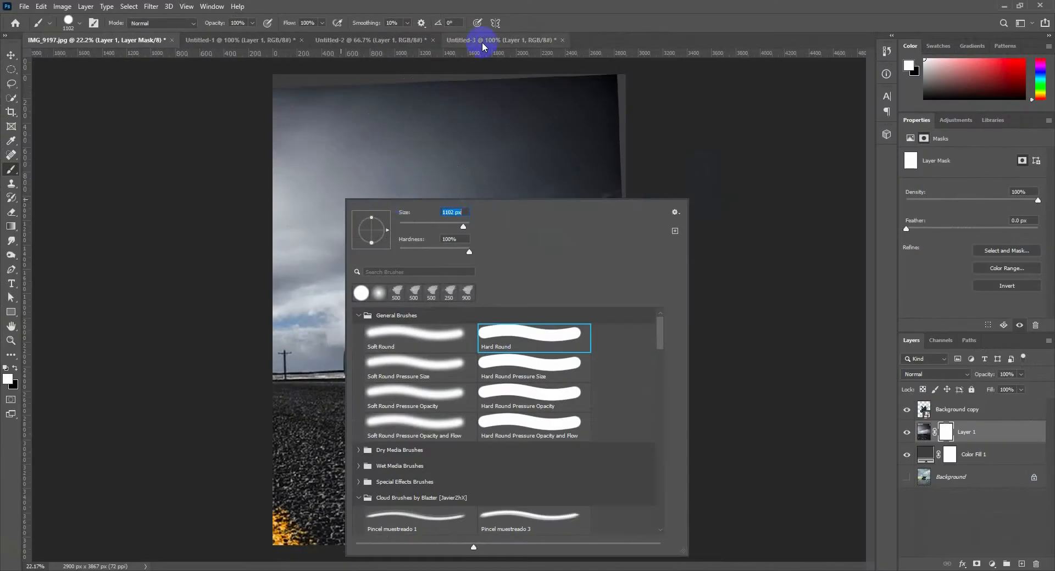
left_click(495, 23)
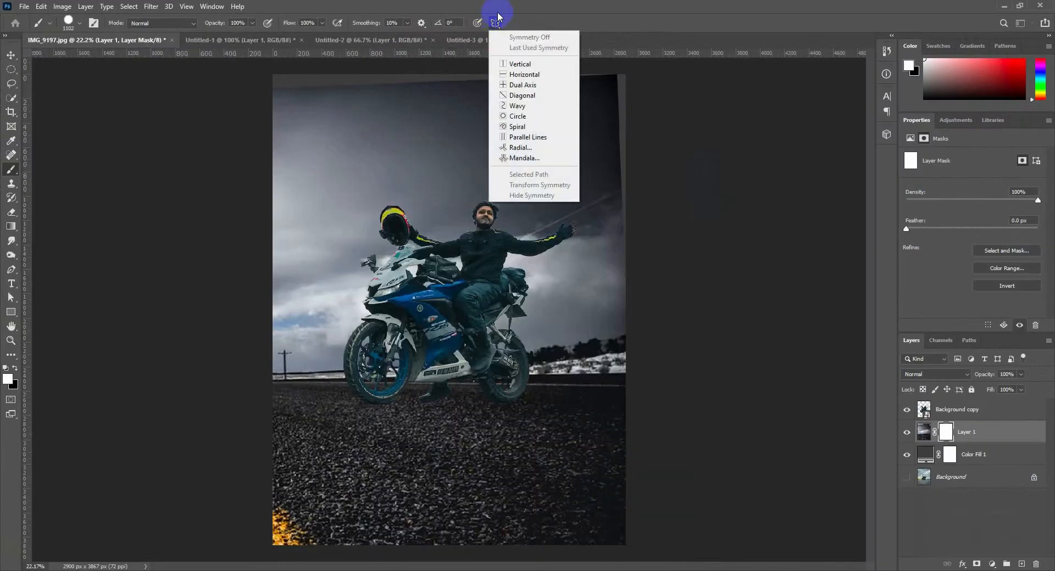
left_click(519, 6)
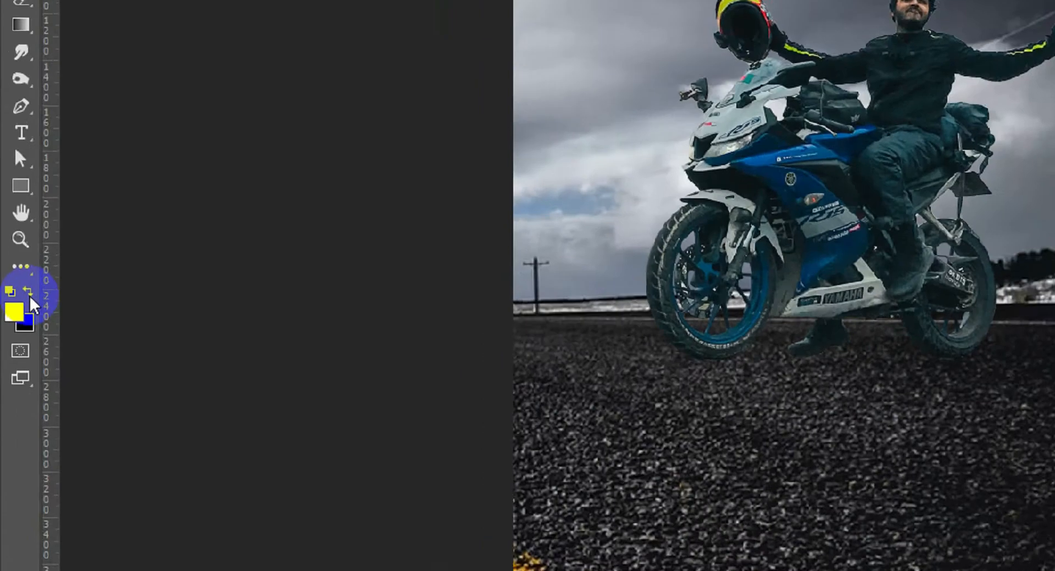
left_click(29, 295)
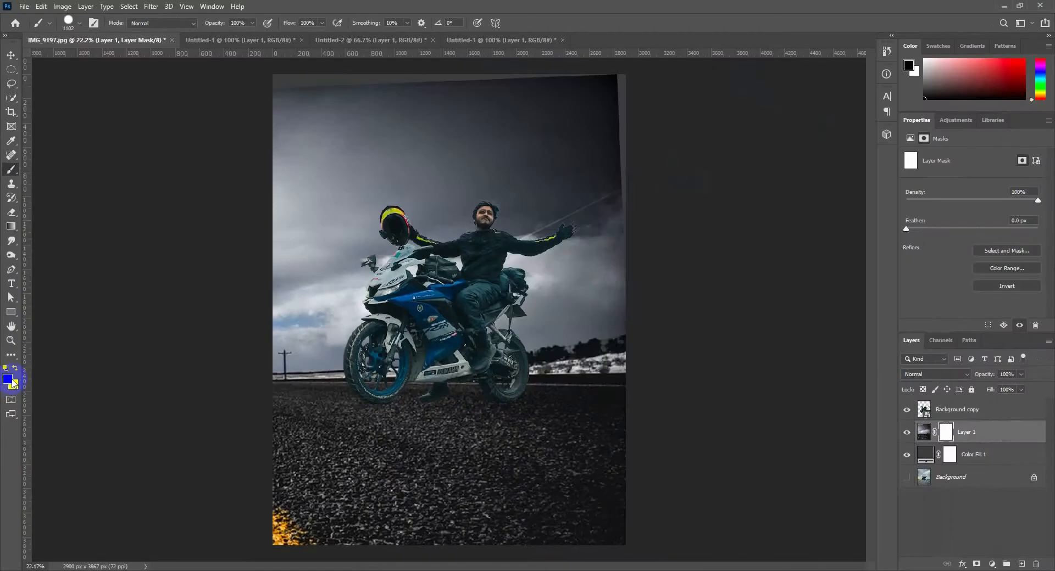
Step: Paint black on the road layer's mask with a soft round brush to hide the sky above the horizon
left_click_drag(220, 212, 494, 124)
right_click(346, 200)
left_click(423, 330)
left_click(327, 170)
mouse_move(610, 77)
left_mouse_down()
mouse_move(594, 134)
mouse_move(462, 172)
mouse_move(472, 214)
mouse_move(222, 297)
mouse_move(503, 234)
mouse_move(235, 293)
mouse_move(346, 297)
mouse_move(211, 319)
mouse_move(335, 283)
mouse_move(312, 272)
mouse_move(377, 206)
mouse_move(579, 272)
mouse_move(491, 282)
mouse_move(694, 301)
mouse_move(235, 301)
mouse_move(440, 304)
mouse_move(326, 322)
mouse_move(612, 314)
left_mouse_up()
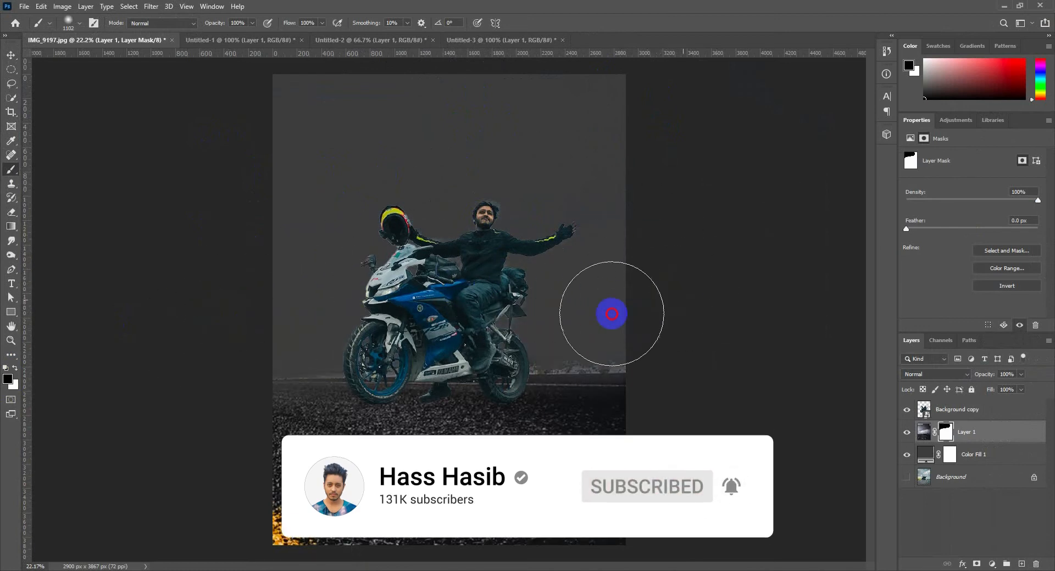
Step: Bring the night city image from Untitled-1 into IMG_9197.jpg, place it beneath the road layer, and move it above the rider's head
left_click(11, 55)
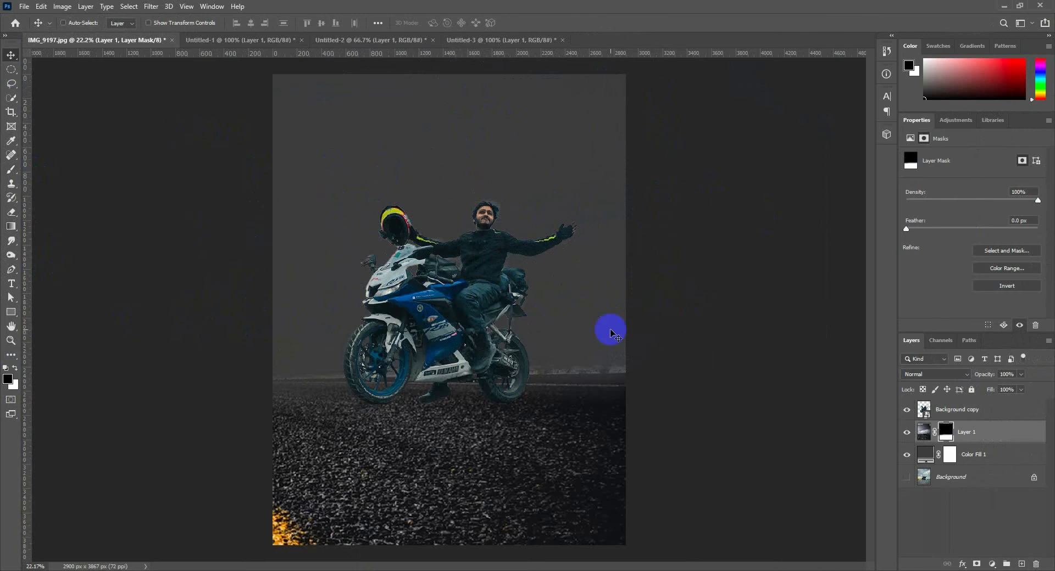
left_click(247, 40)
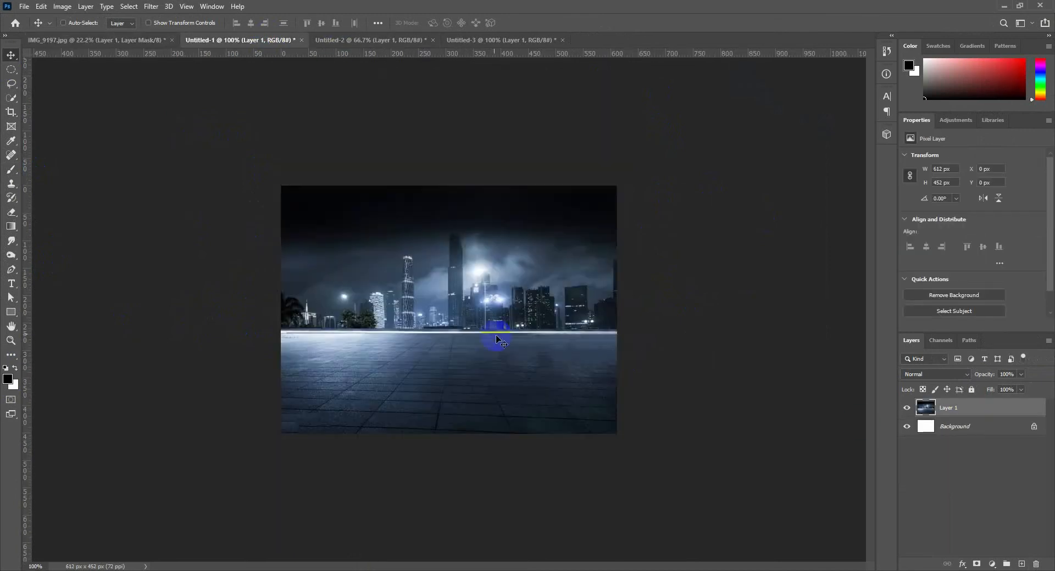
left_click_drag(495, 337, 525, 259)
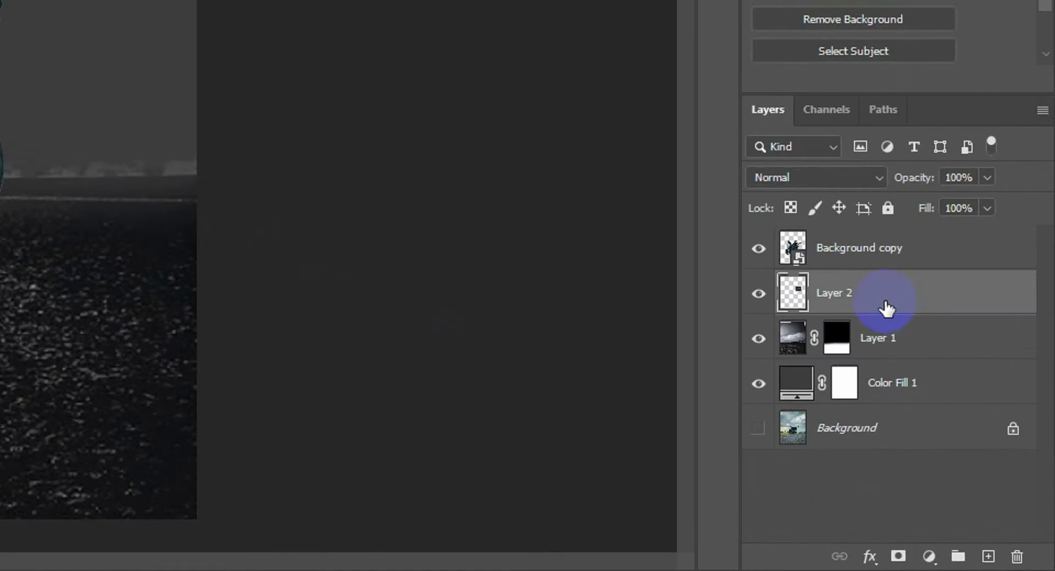
left_click_drag(970, 440, 974, 469)
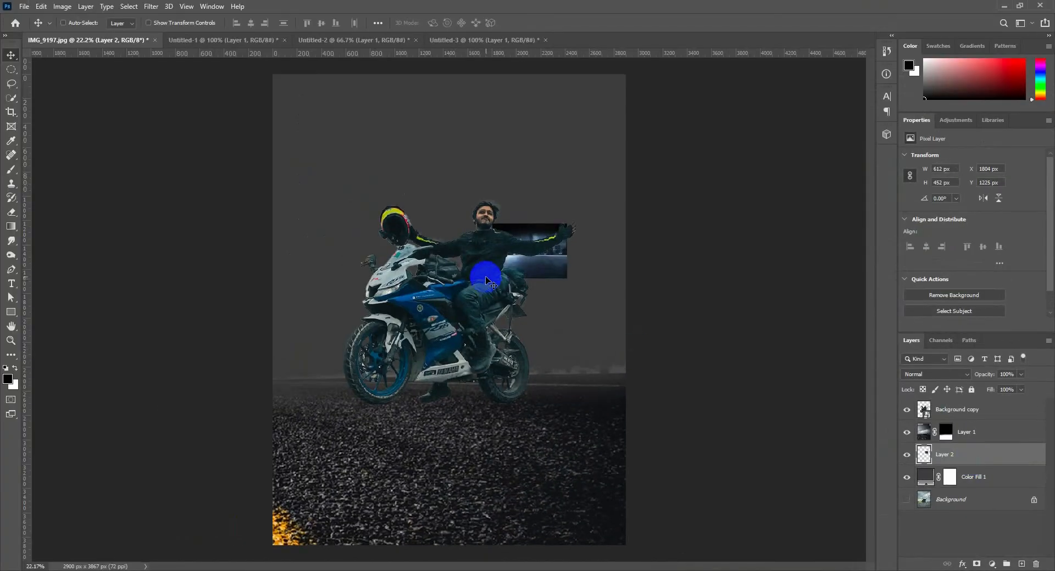
left_click_drag(486, 281, 463, 147)
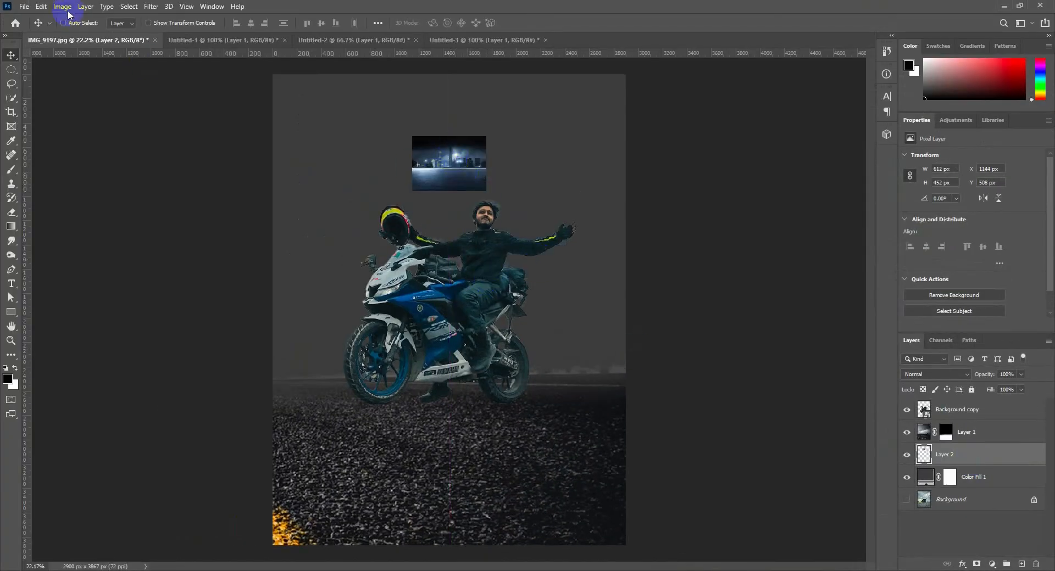
Step: Enlarge the night city layer to about 6518 px wide and position it so the skyline fills the background behind the rider
left_click(41, 6)
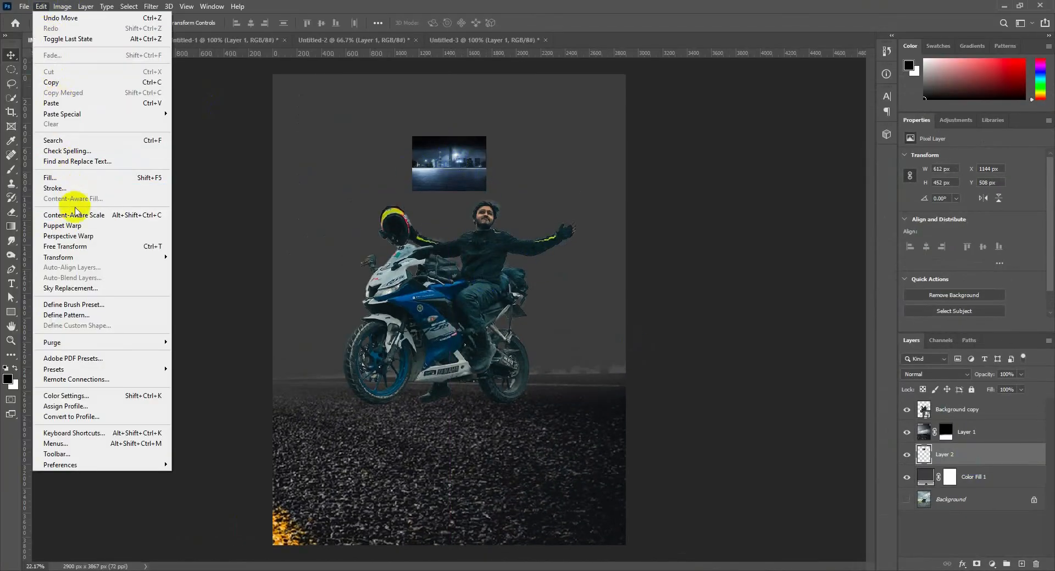
left_click(116, 248)
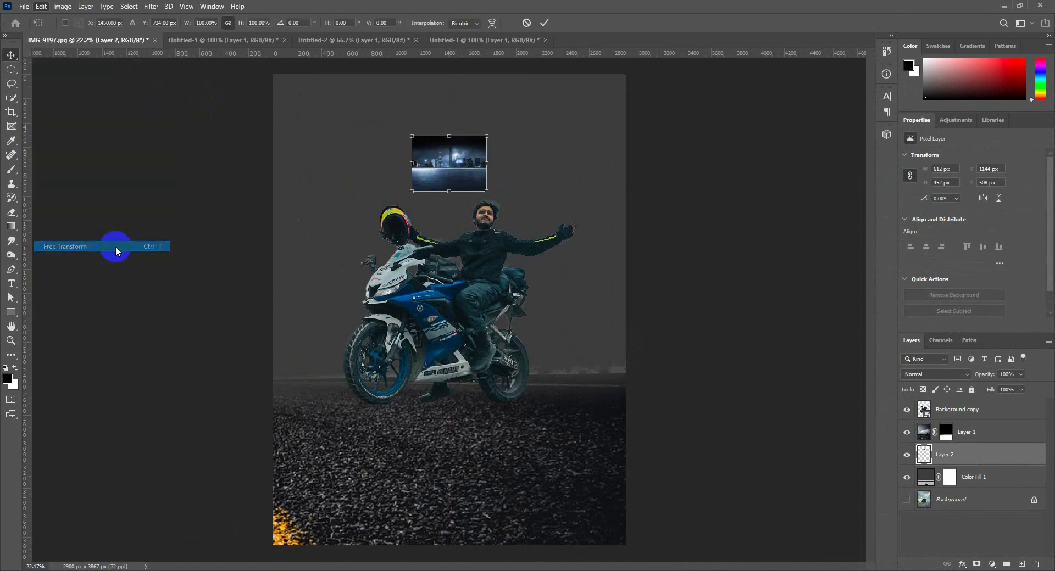
left_click_drag(486, 191, 669, 325)
left_click_drag(615, 241, 608, 421)
left_click_drag(655, 193, 838, 79)
left_click_drag(702, 187, 708, 168)
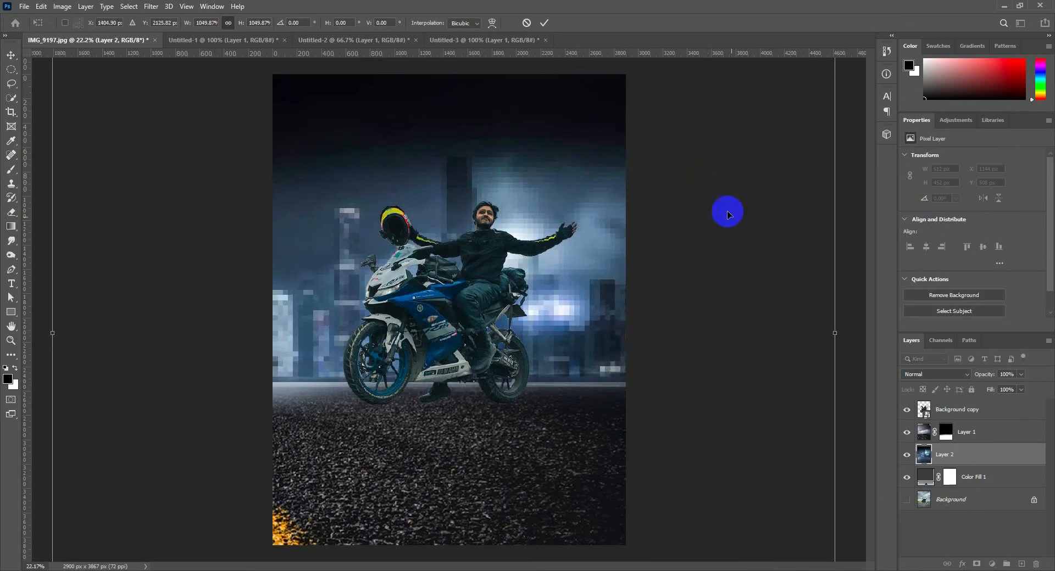
left_click_drag(845, 308, 854, 299)
key("Return")
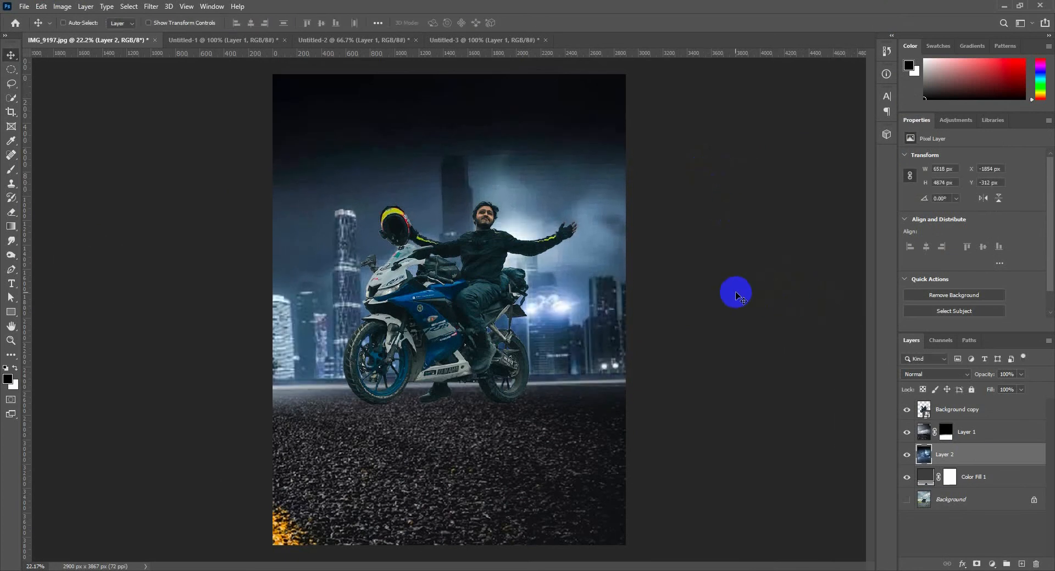
Step: Rotate the city layer about 1.26° clockwise and reposition it so its horizon lines up with the road edge
left_click_drag(571, 275, 434, 271)
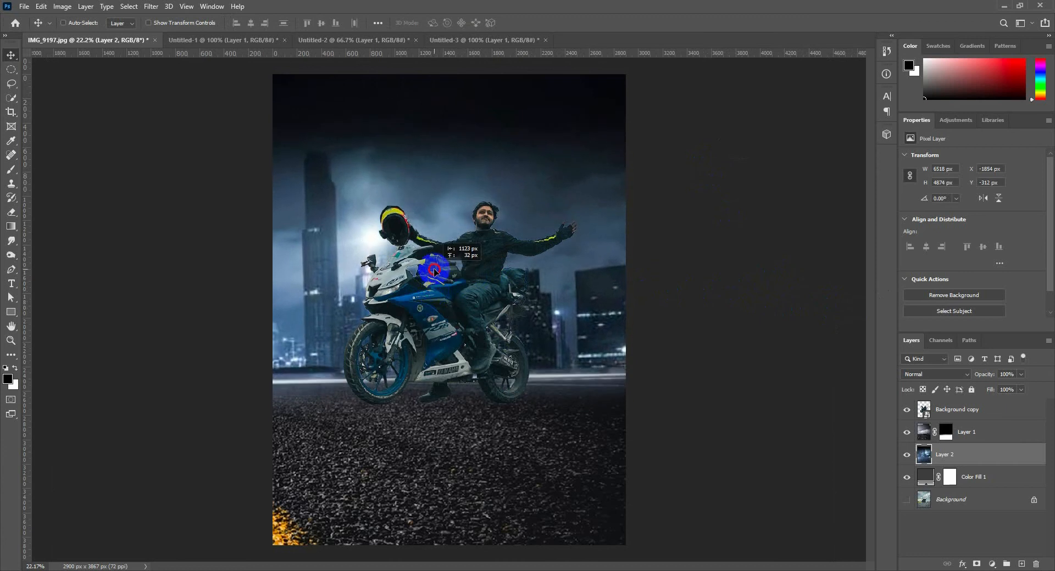
key("ctrl+t")
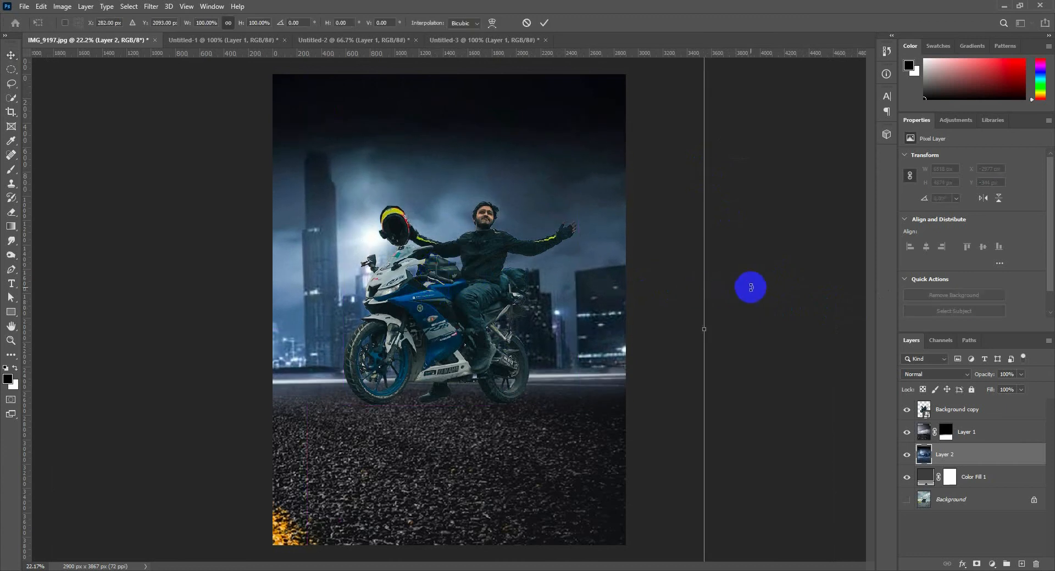
left_click_drag(751, 286, 759, 296)
left_click_drag(560, 290, 666, 275)
key("Return")
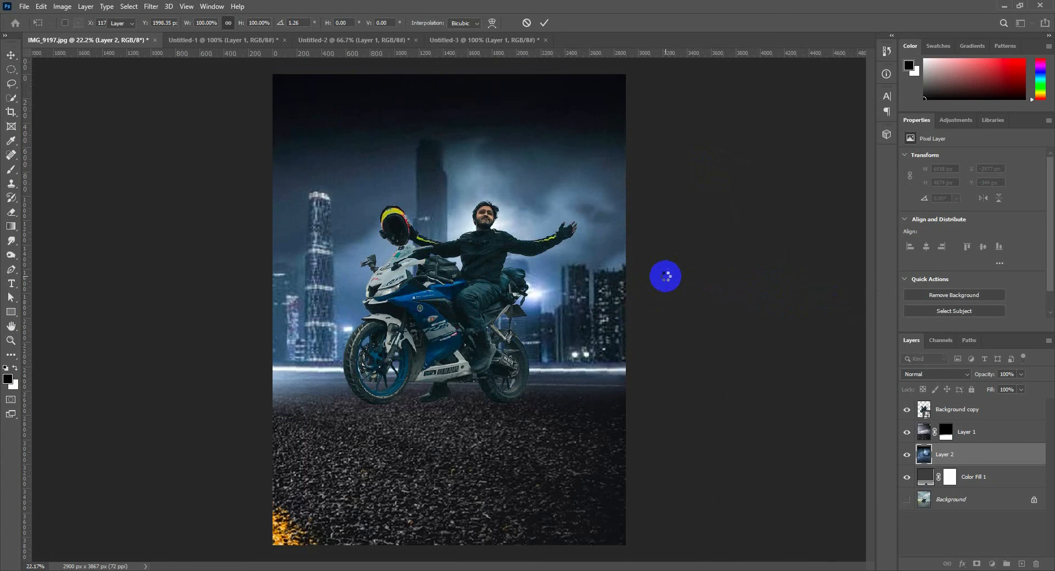
left_click_drag(428, 222, 428, 225)
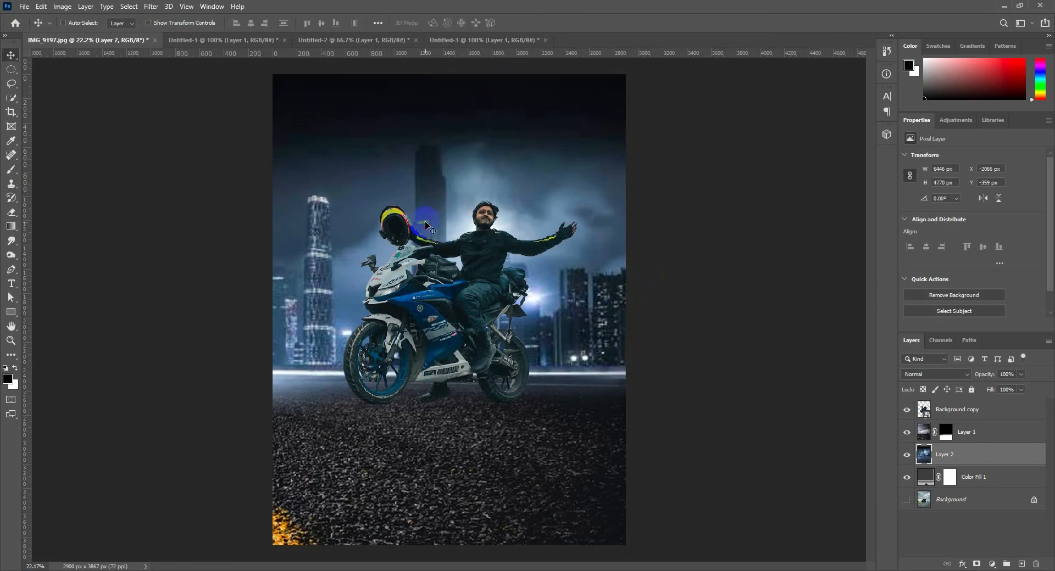
Step: Soften the city background layer with a Gaussian Blur
left_click(151, 6)
mouse_move(176, 158)
left_click(308, 199)
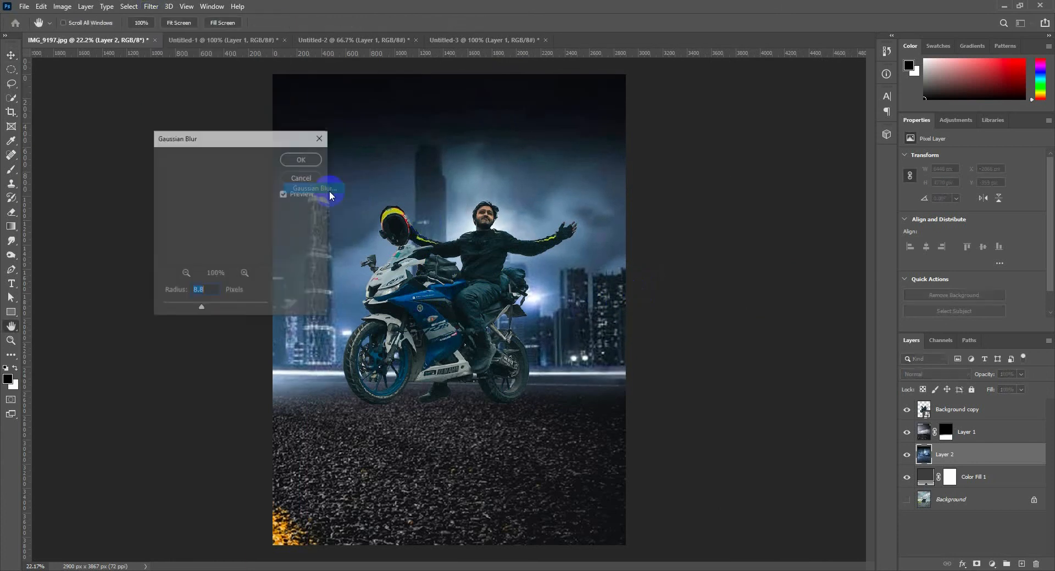
left_click_drag(205, 311, 212, 310)
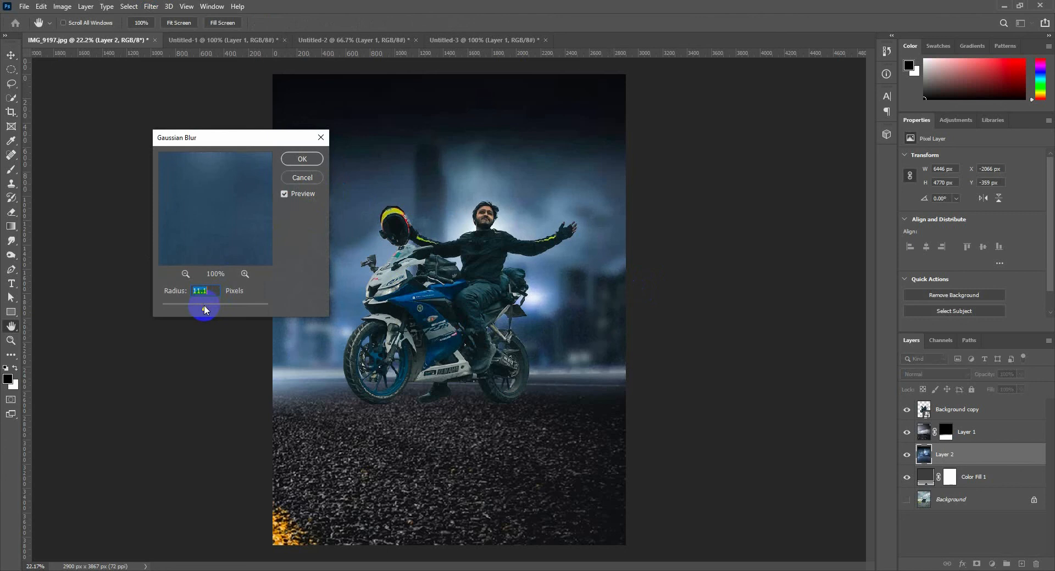
left_click(302, 159)
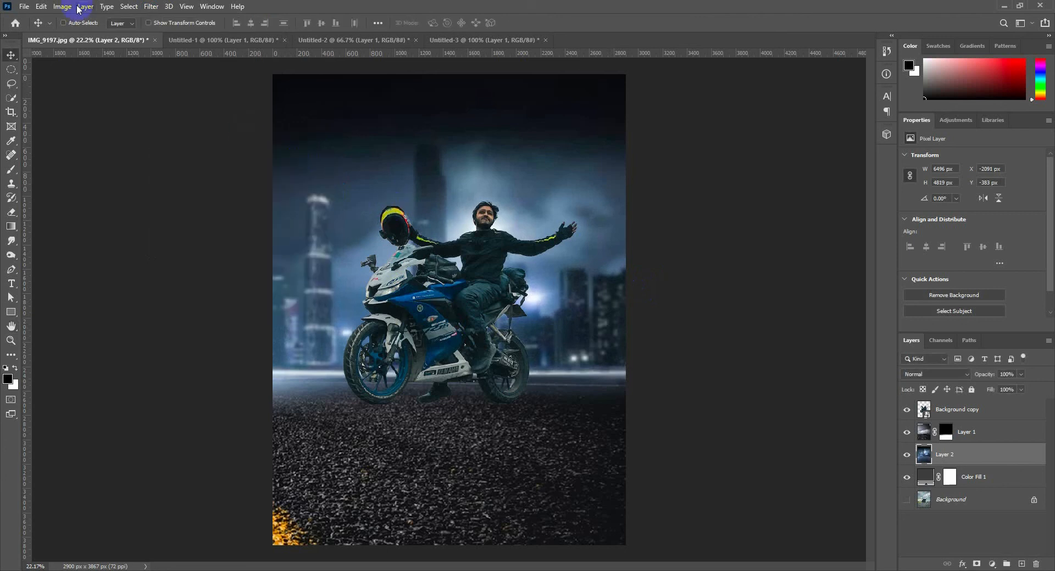
Step: Crop the document to the existing canvas bounds, deleting the layer pixels that extend outside it
left_click(11, 114)
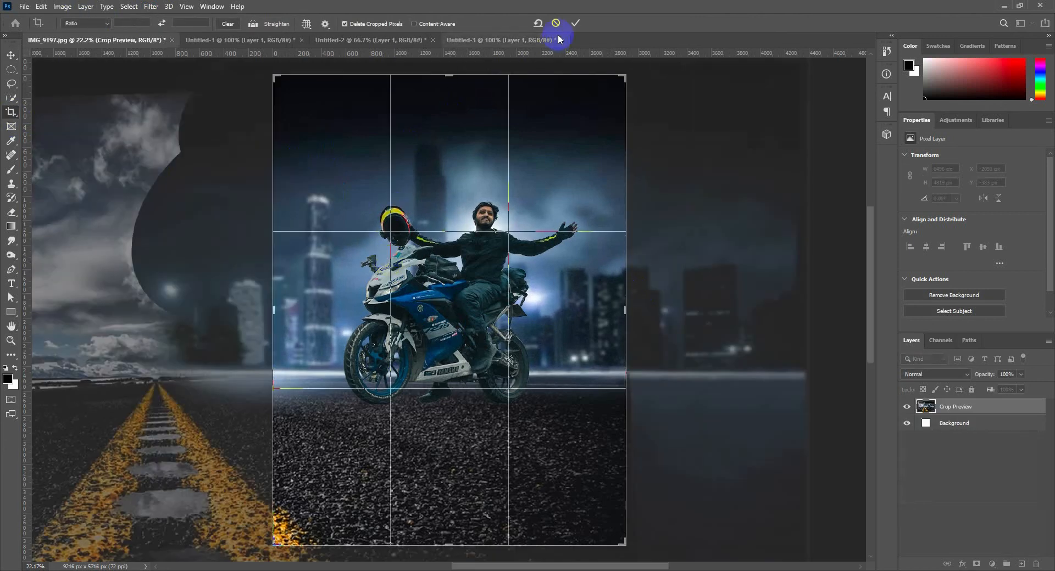
left_click(576, 22)
key("v")
Step: Resize the image to a height of 2000 pixels with proportions kept
left_click(61, 6)
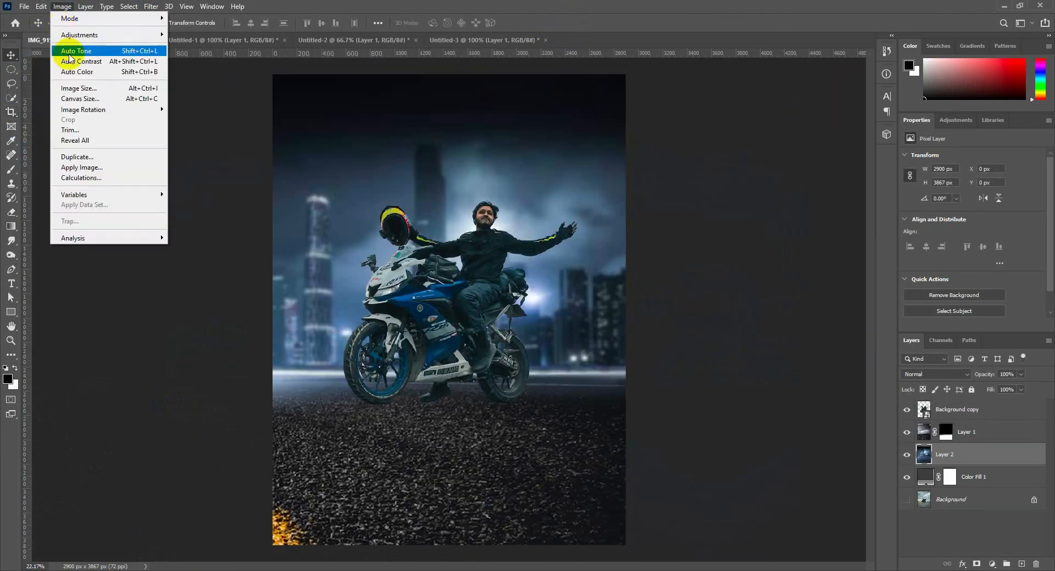
left_click(80, 90)
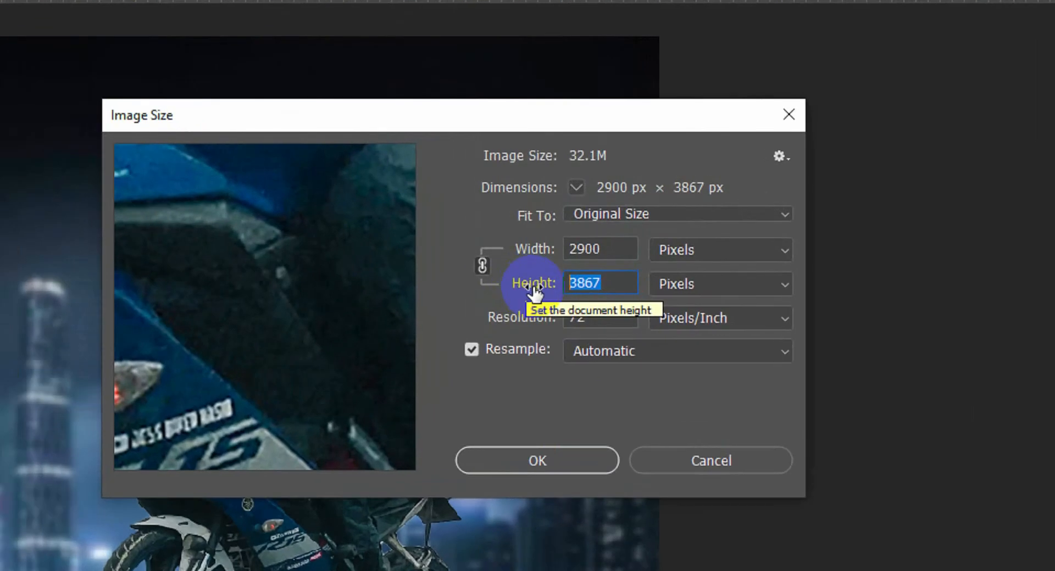
type("2000")
left_click(574, 461)
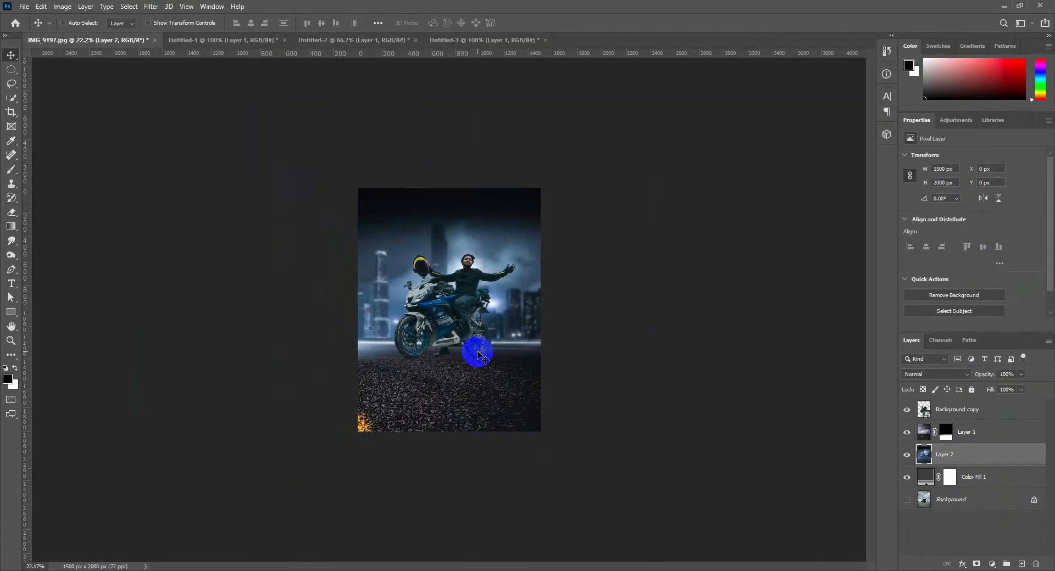
scroll(236, 442, "up", 5)
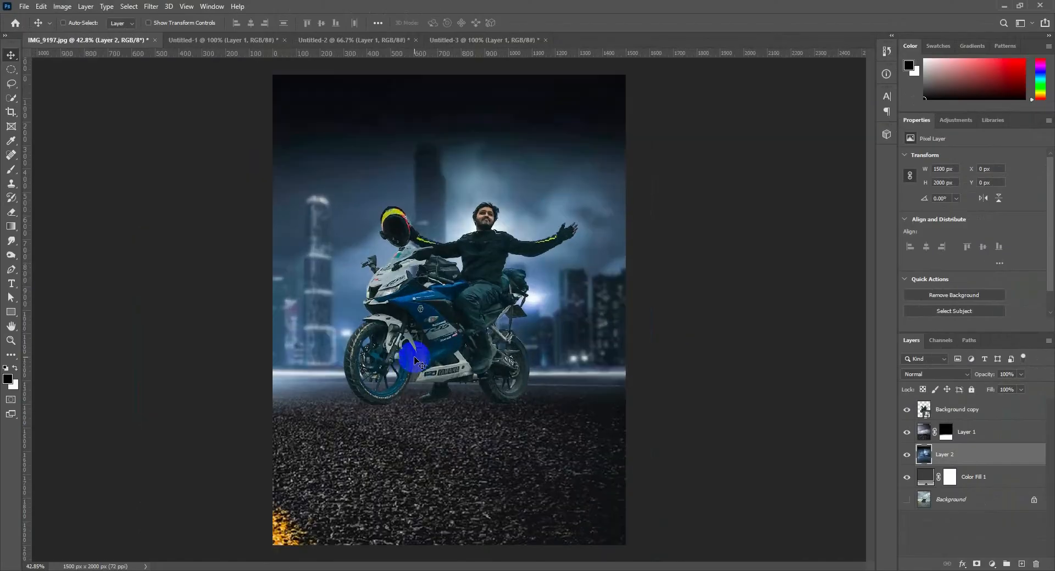
Step: Add a Color Balance adjustment clipped to the road layer, with Midtones at -24 cyan-red, +9 magenta-green and +45 yellow-blue
left_click(968, 434)
left_click(989, 564)
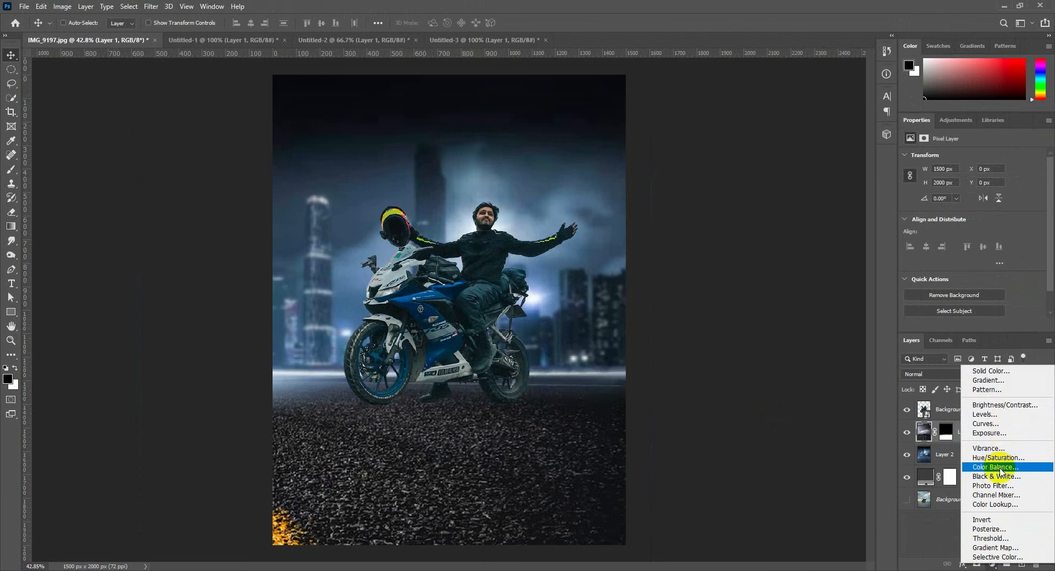
left_click(1000, 467)
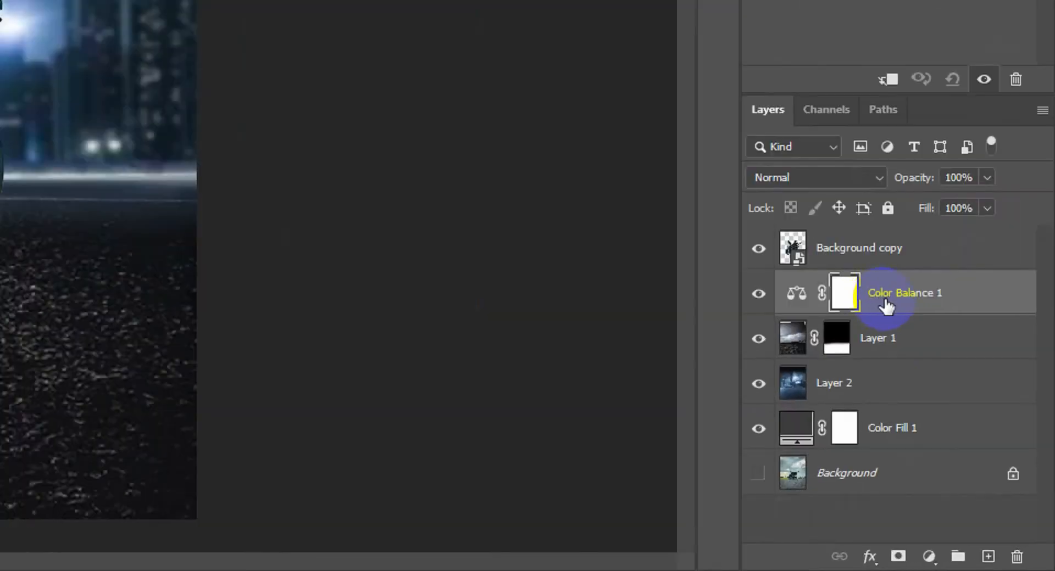
right_click(969, 435)
left_click(673, 124)
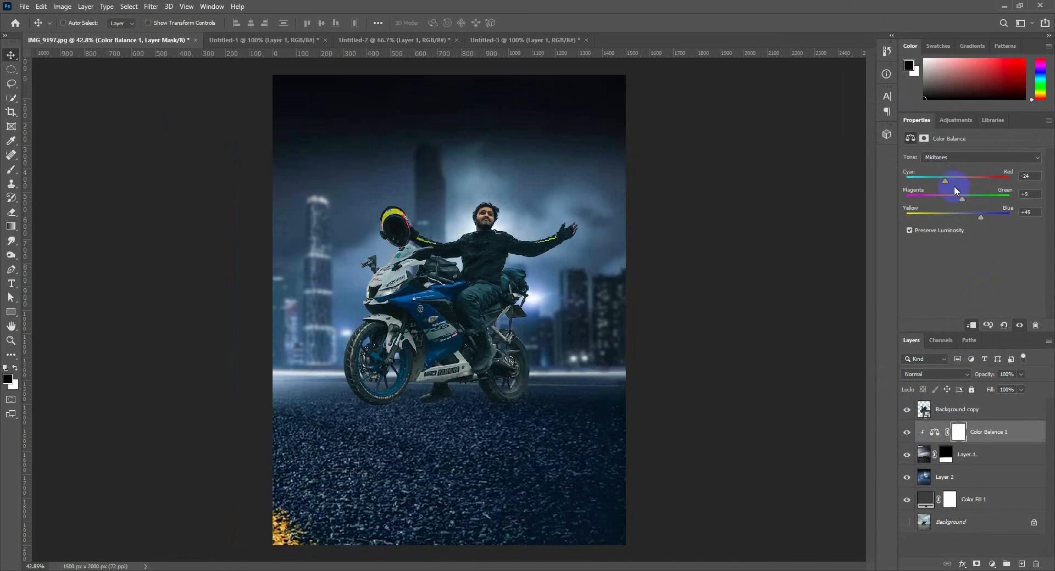
Step: Set the road's Color Balance Shadows to +1 cyan-red, +10 magenta-green and +4 yellow-blue
left_click(945, 157)
left_click(945, 164)
left_click(961, 217)
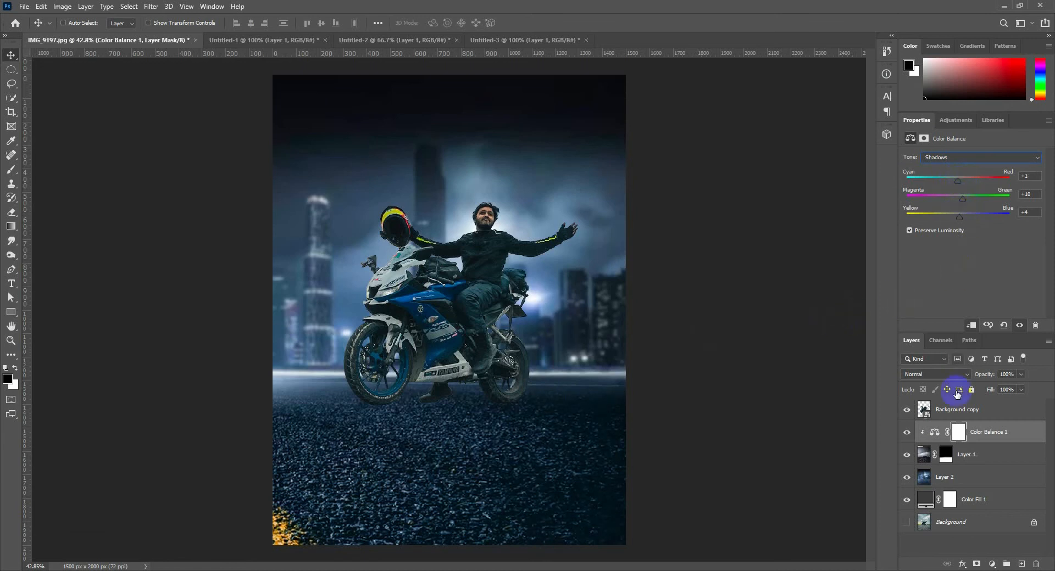
Step: Add a Brightness/Contrast adjustment clipped to the rider cutout, with Brightness -99 and Contrast -35
left_click(981, 417)
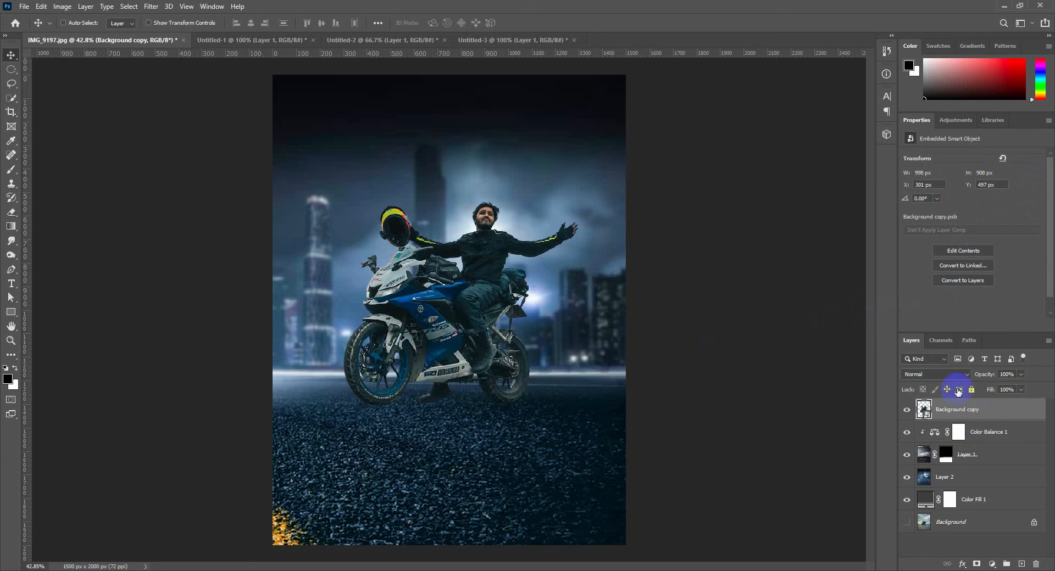
left_click(992, 564)
left_click(995, 401)
right_click(982, 417)
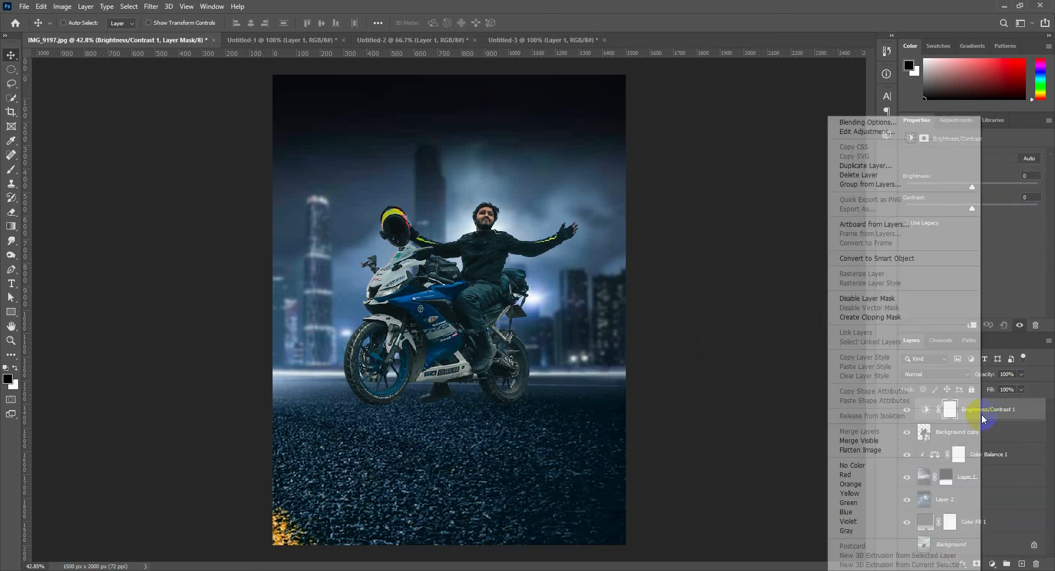
left_click(879, 317)
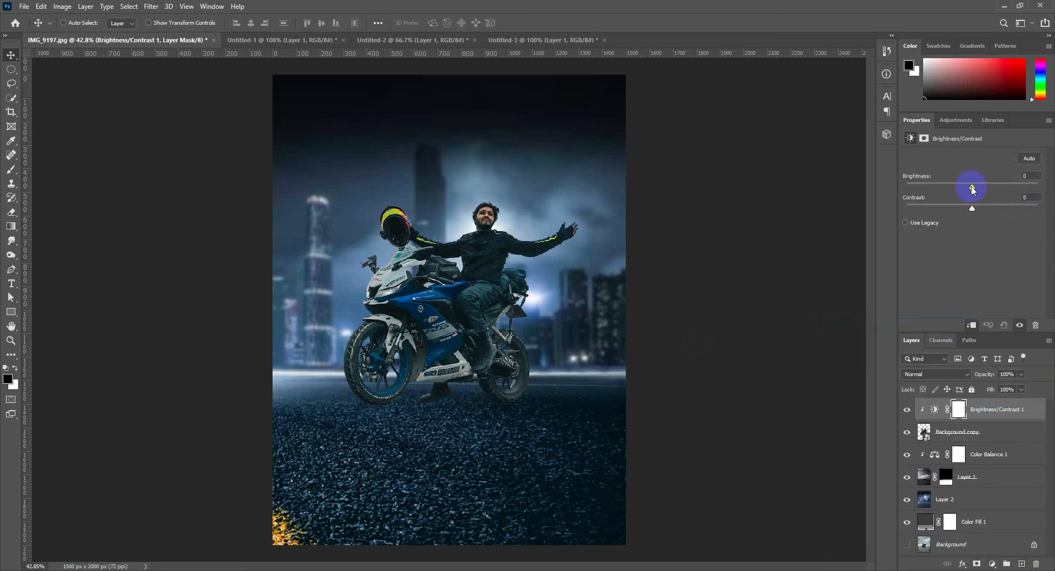
left_click_drag(972, 188, 930, 190)
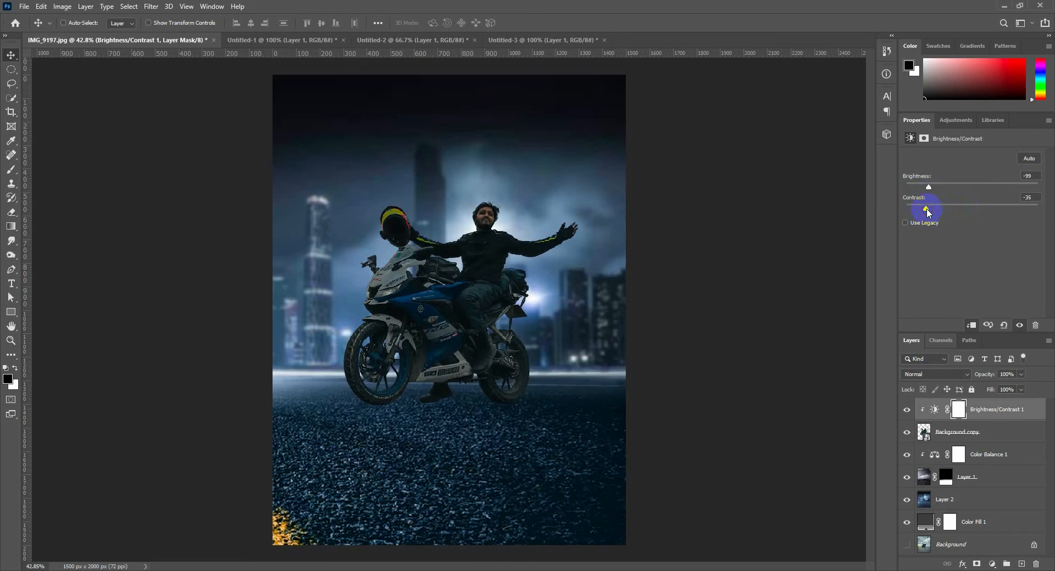
Step: Paint the Brightness/Contrast mask black over the rider and upper motorcycle to restore their brightness, and white around the lower wheels
left_click(11, 169)
mouse_move(302, 244)
left_mouse_down()
mouse_move(452, 196)
mouse_move(391, 213)
mouse_move(374, 244)
mouse_move(528, 204)
mouse_move(358, 237)
mouse_move(525, 209)
mouse_move(378, 254)
left_mouse_up()
key("bracketleft")
key("bracketleft")
key("bracketleft")
left_click(13, 368)
mouse_move(518, 419)
left_mouse_down()
mouse_move(492, 433)
mouse_move(328, 427)
mouse_move(297, 399)
mouse_move(360, 414)
mouse_move(550, 378)
mouse_move(316, 412)
left_mouse_up()
key("bracketleft")
key("bracketleft")
left_click(12, 54)
Step: Add a new layer beneath the rider and set up a 111 px Soft Round brush with a dark colour sampled from the rider's boot
scroll(400, 308, "up", 5)
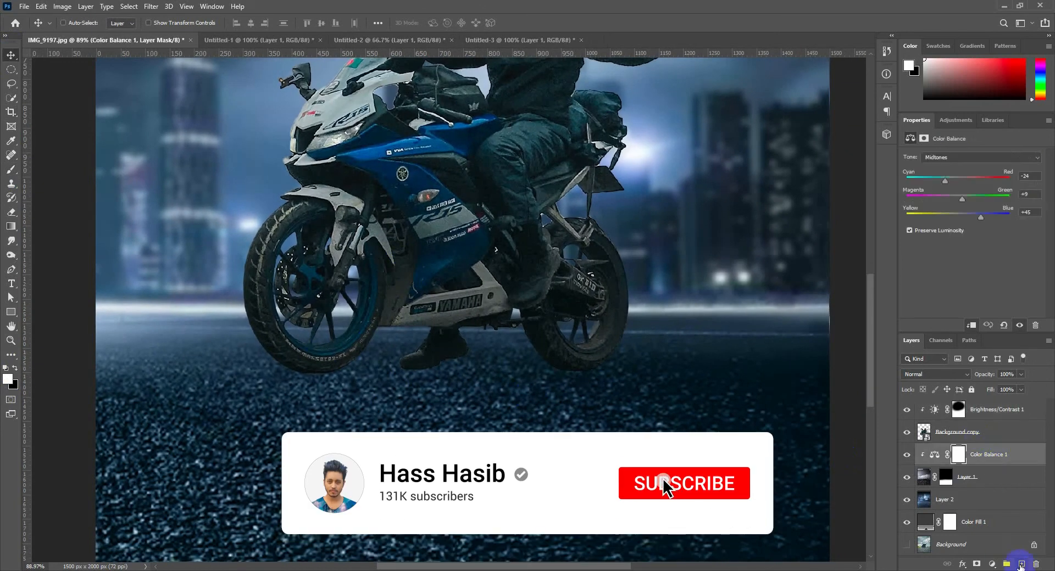
left_click(1020, 565)
key("d")
left_click(12, 169)
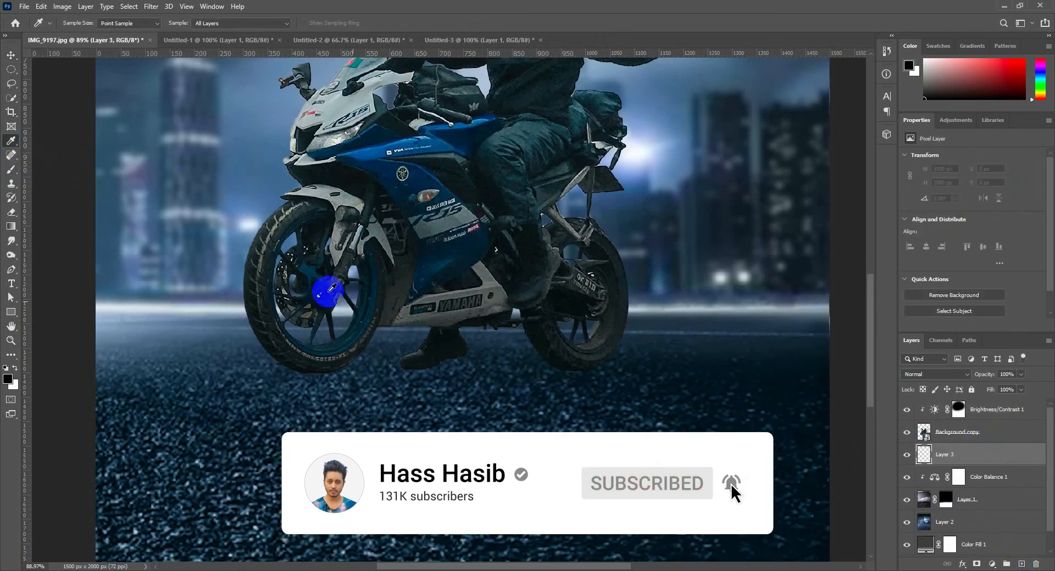
left_click(435, 352, "alt")
right_click(345, 346)
left_click(440, 245)
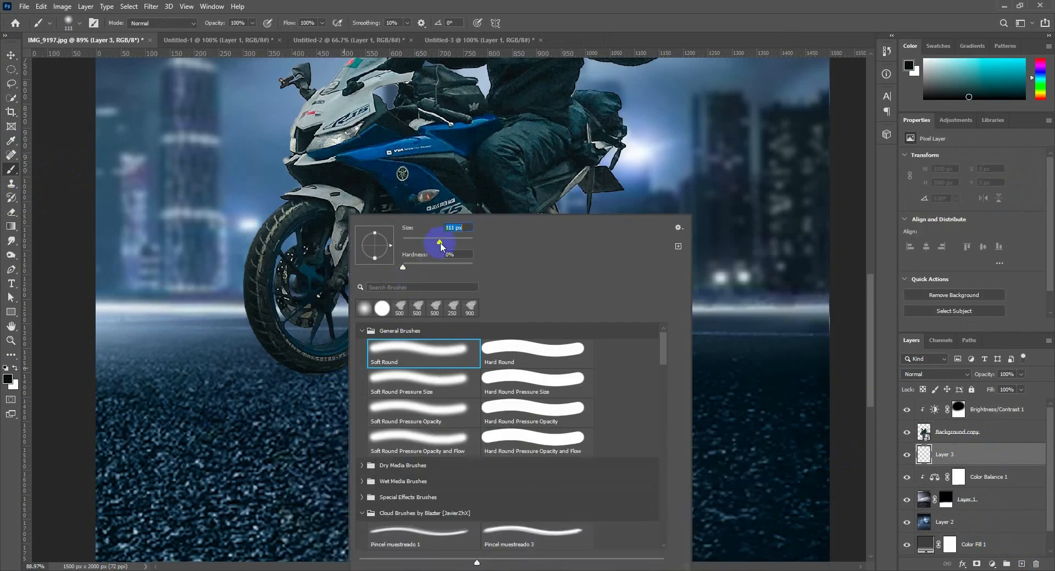
key("Return")
Step: Paint a dark dab on the new layer and flatten it into a shadow about 687 by 31 px beneath the motorcycle's front wheel
left_click(381, 411)
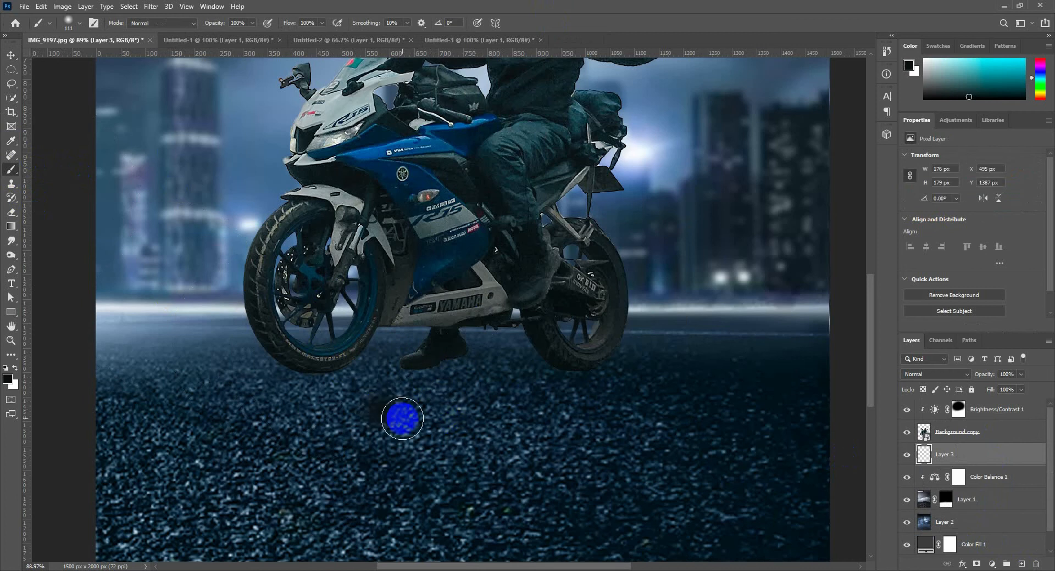
key("ctrl+t")
mouse_move(384, 364)
left_mouse_down()
mouse_move(395, 400)
mouse_move(551, 397)
left_mouse_up()
left_click_drag(447, 401, 412, 370)
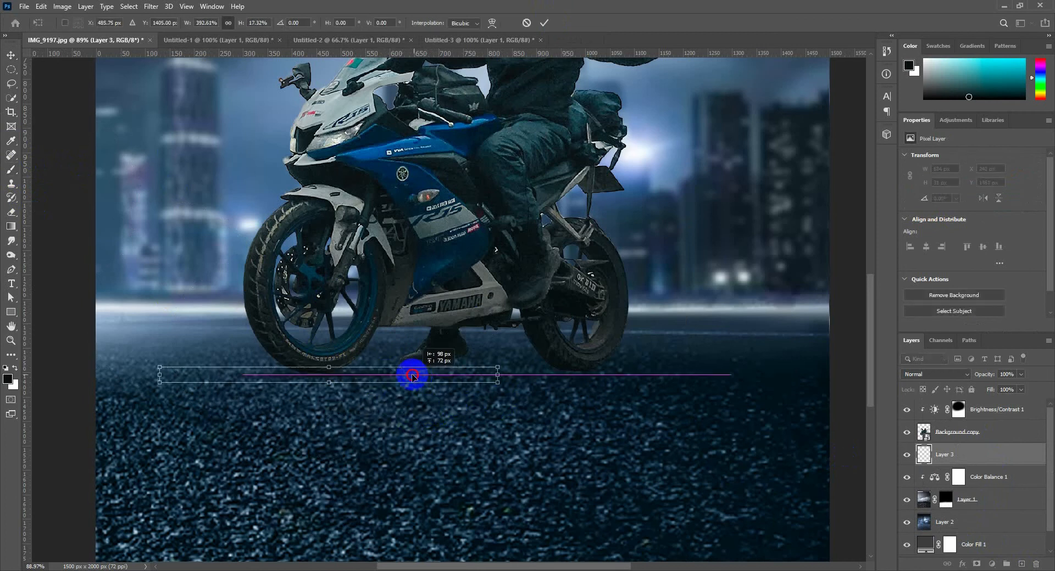
key("Return")
left_click(12, 56)
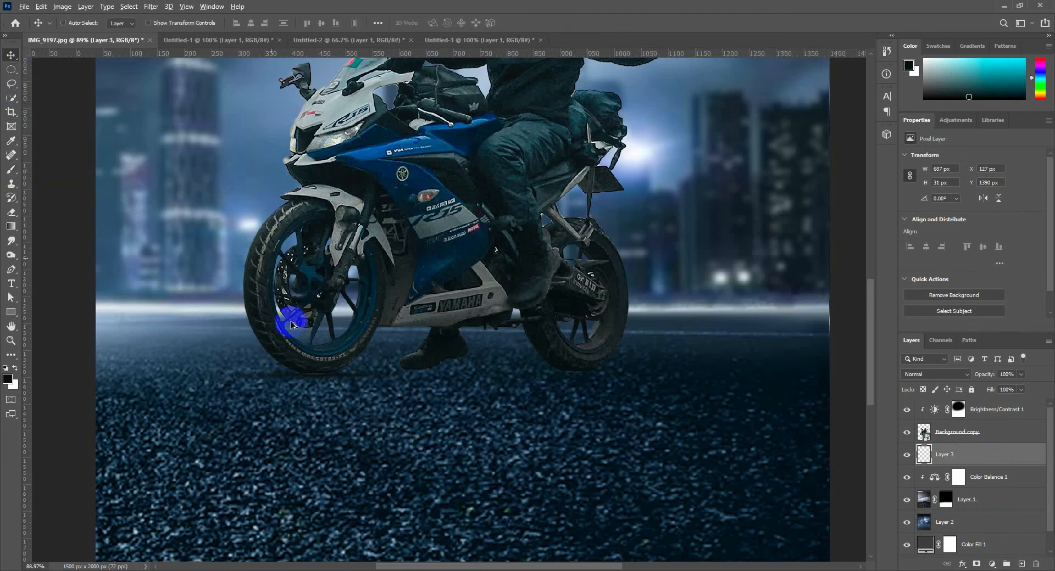
Step: Duplicate the flattened front-wheel shadow and position the copy on the road beneath the rear wheel
scroll(304, 339, "up", 6)
left_click_drag(376, 436, 565, 395)
scroll(303, 386, "down", 5)
left_click_drag(586, 404, 604, 394)
left_click_drag(604, 393, 616, 400)
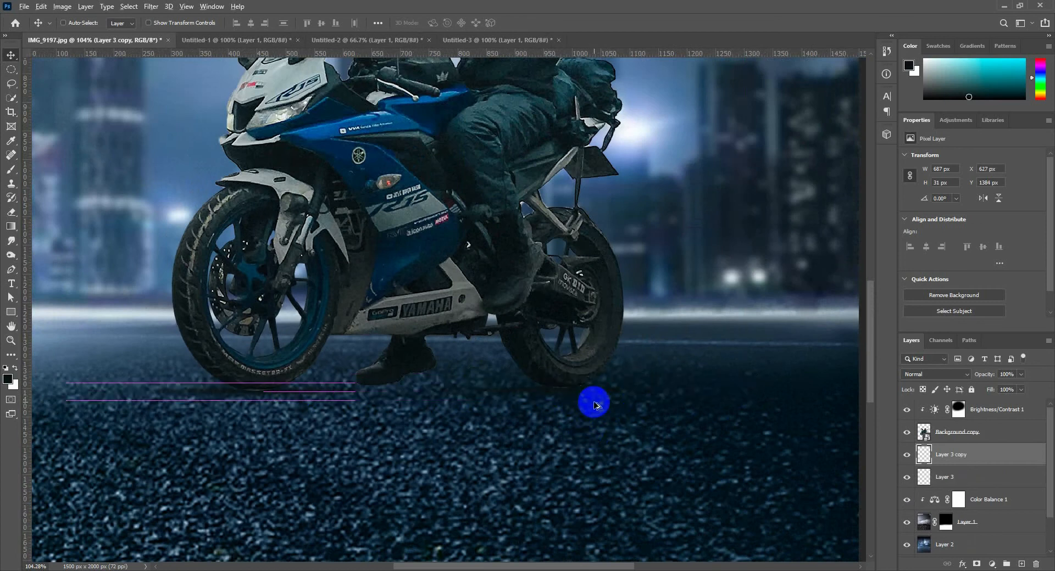
Step: With the brush at 20% opacity, enlarged to 200 px, paint a soft ground shadow on the duplicate layer from the front wheel past the rear wheel
left_click(12, 169)
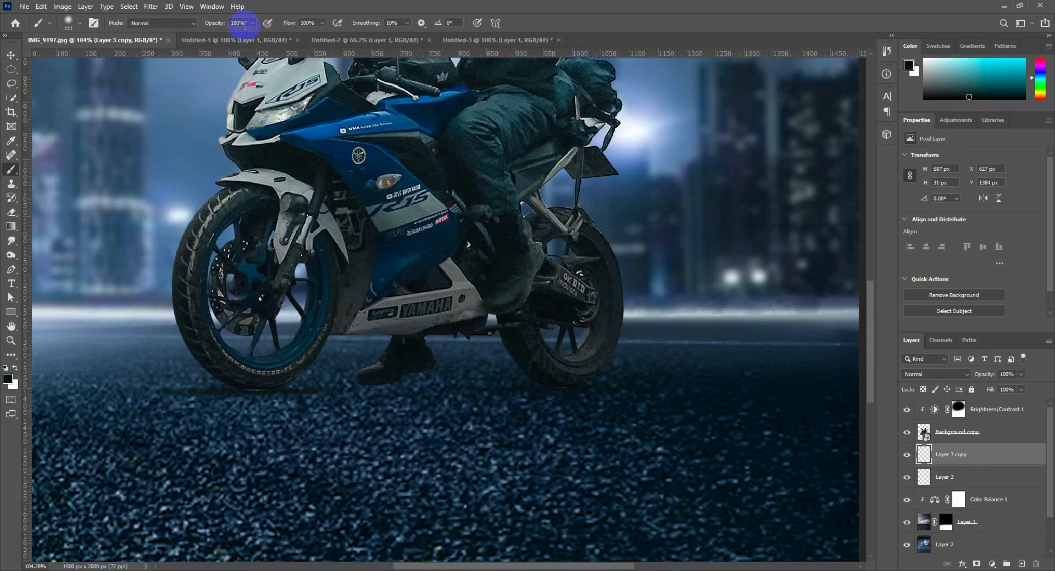
type("20")
mouse_move(283, 345)
left_mouse_down()
mouse_move(664, 357)
mouse_move(677, 379)
mouse_move(440, 410)
mouse_move(643, 394)
left_mouse_up()
key("bracketright")
key("bracketright")
key("bracketright")
key("bracketright")
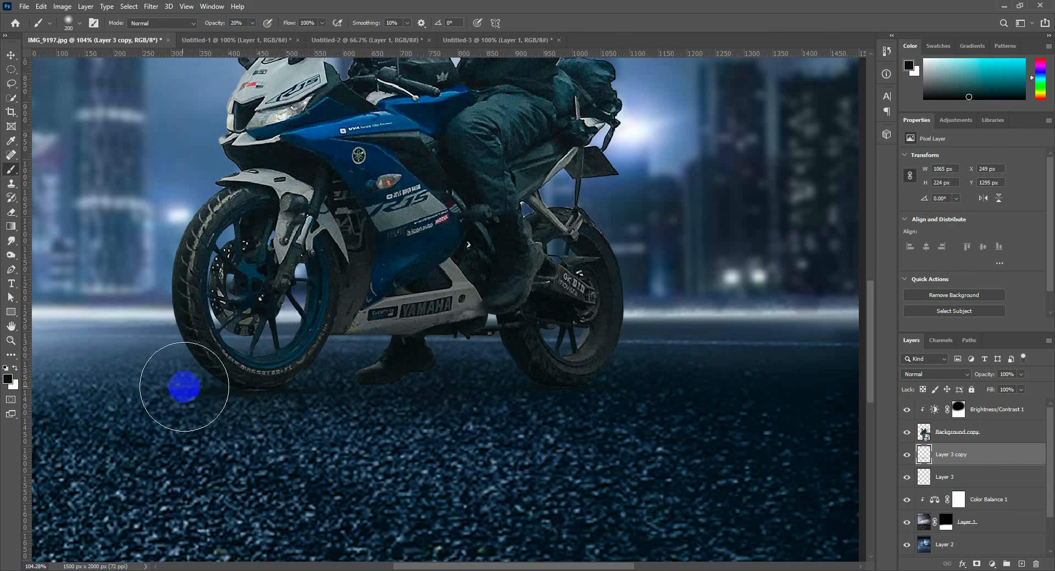
left_click_drag(214, 389, 747, 365)
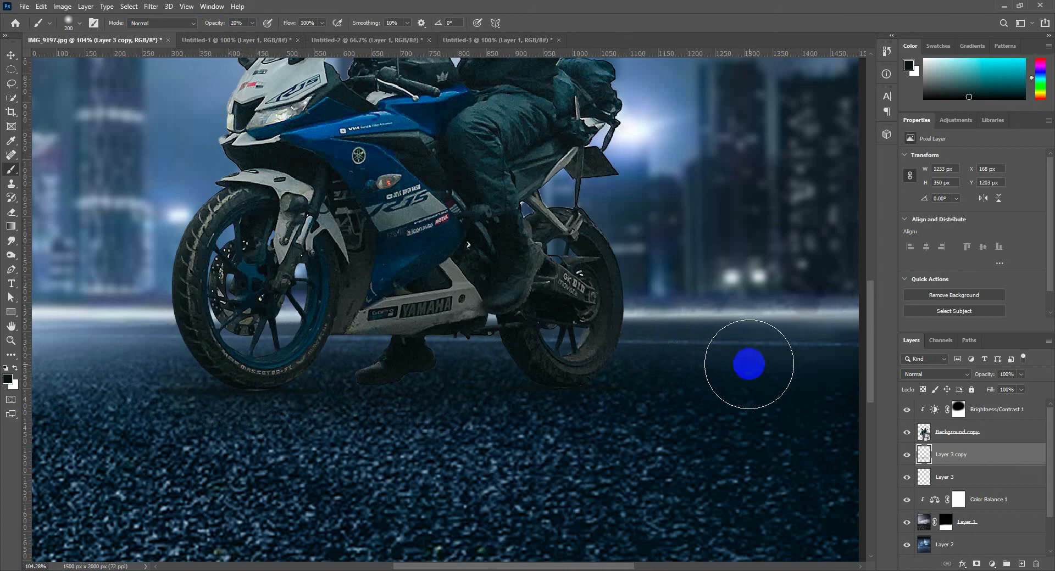
Step: Add a new layer above the Brightness/Contrast adjustment, clip it to the rider, and darken the lower wheels with the soft brush
left_click(995, 416)
left_click(1021, 564)
right_click(983, 412)
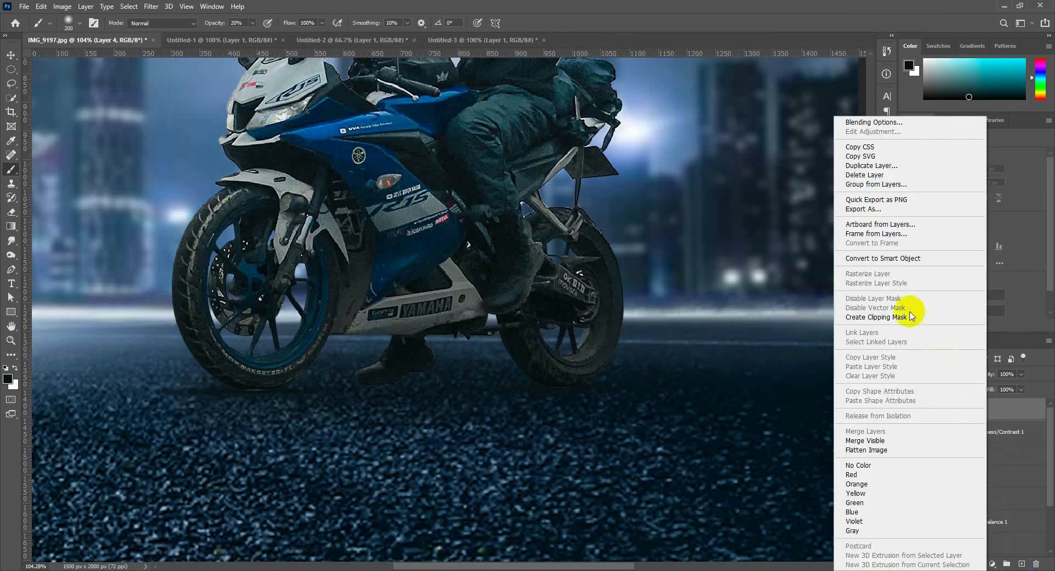
left_click(901, 311)
mouse_move(502, 404)
left_mouse_down()
mouse_move(596, 402)
mouse_move(336, 411)
mouse_move(498, 390)
mouse_move(397, 408)
mouse_move(444, 385)
mouse_move(377, 402)
mouse_move(360, 393)
mouse_move(398, 381)
mouse_move(333, 423)
mouse_move(438, 392)
mouse_move(430, 402)
mouse_move(174, 413)
mouse_move(191, 393)
mouse_move(300, 420)
mouse_move(274, 402)
mouse_move(285, 429)
mouse_move(346, 409)
mouse_move(294, 414)
mouse_move(313, 413)
mouse_move(320, 398)
mouse_move(324, 415)
mouse_move(270, 435)
mouse_move(166, 419)
mouse_move(368, 425)
mouse_move(303, 425)
left_mouse_up()
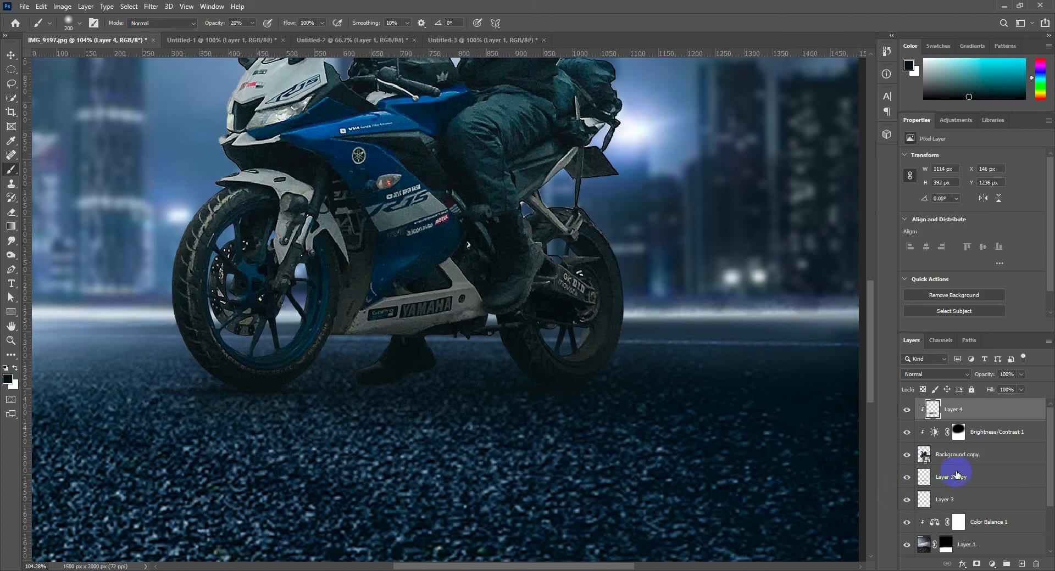
Step: Add a new layer above Layer 3 copy and paint a contact shadow under the rider's boot with a much smaller brush
left_click(957, 475)
left_click(1021, 564)
scroll(427, 423, "up", 5)
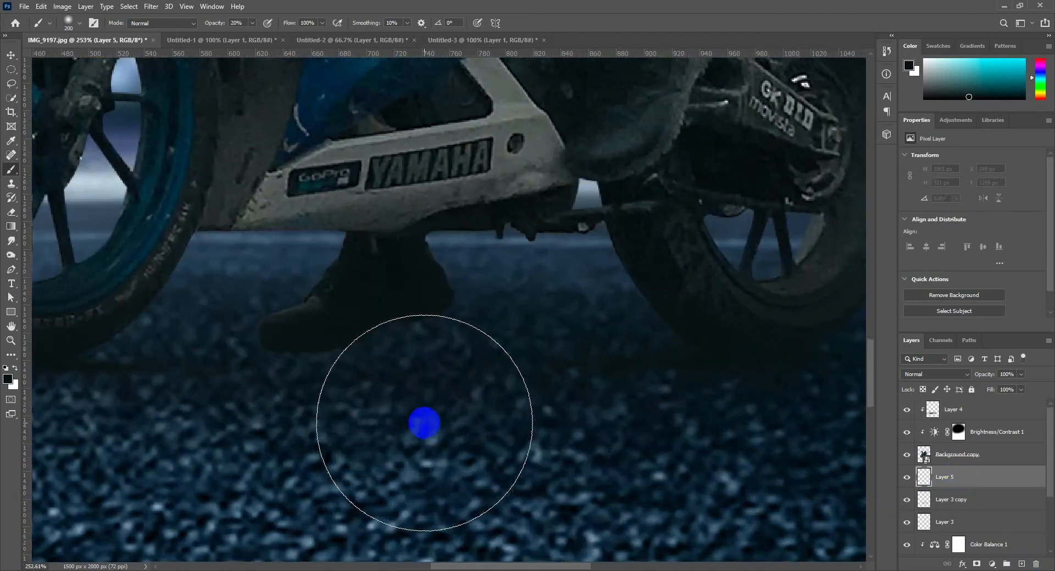
key("bracketleft")
key("bracketleft")
key("bracketleft")
key("bracketleft")
key("bracketleft")
key("bracketleft")
key("bracketleft")
key("bracketleft")
key("bracketleft")
key("bracketleft")
key("bracketleft")
key("bracketleft")
key("bracketleft")
mouse_move(280, 350)
left_mouse_down()
mouse_move(355, 353)
mouse_move(267, 353)
mouse_move(378, 357)
mouse_move(268, 349)
mouse_move(414, 358)
mouse_move(305, 360)
mouse_move(444, 352)
mouse_move(384, 353)
mouse_move(467, 348)
mouse_move(336, 349)
mouse_move(565, 325)
mouse_move(345, 347)
mouse_move(442, 350)
mouse_move(273, 352)
mouse_move(339, 339)
mouse_move(497, 354)
mouse_move(565, 338)
mouse_move(316, 349)
mouse_move(519, 347)
mouse_move(374, 351)
left_mouse_up()
Step: Enlarge the brush to 45 px and extend the contact shadow along the road between the front and rear wheels
key("bracketright")
key("bracketright")
key("bracketright")
key("bracketright")
key("bracketright")
key("bracketright")
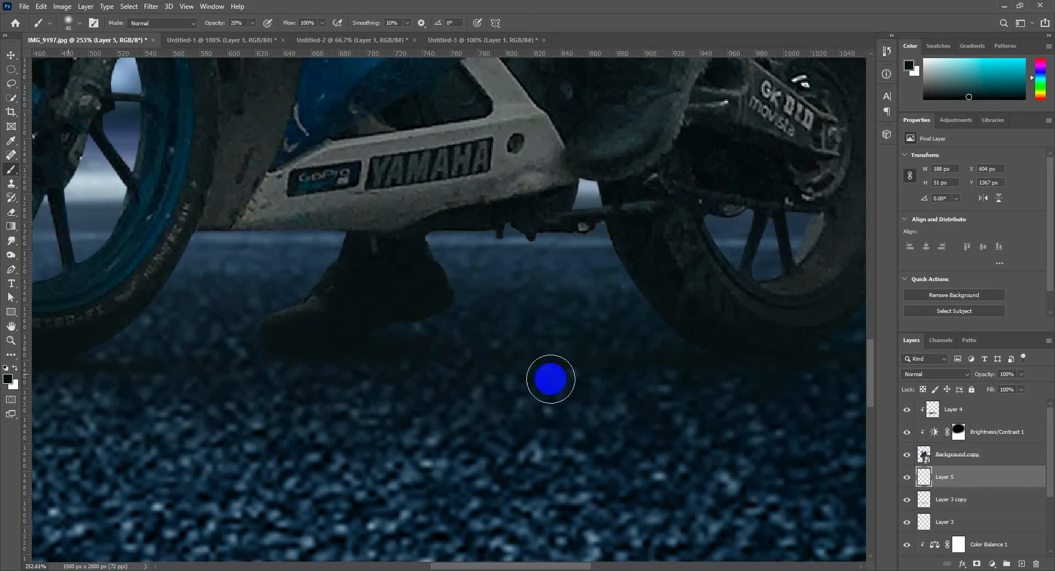
mouse_move(77, 380)
left_mouse_down()
mouse_move(718, 373)
mouse_move(721, 363)
mouse_move(687, 345)
mouse_move(575, 360)
left_mouse_up()
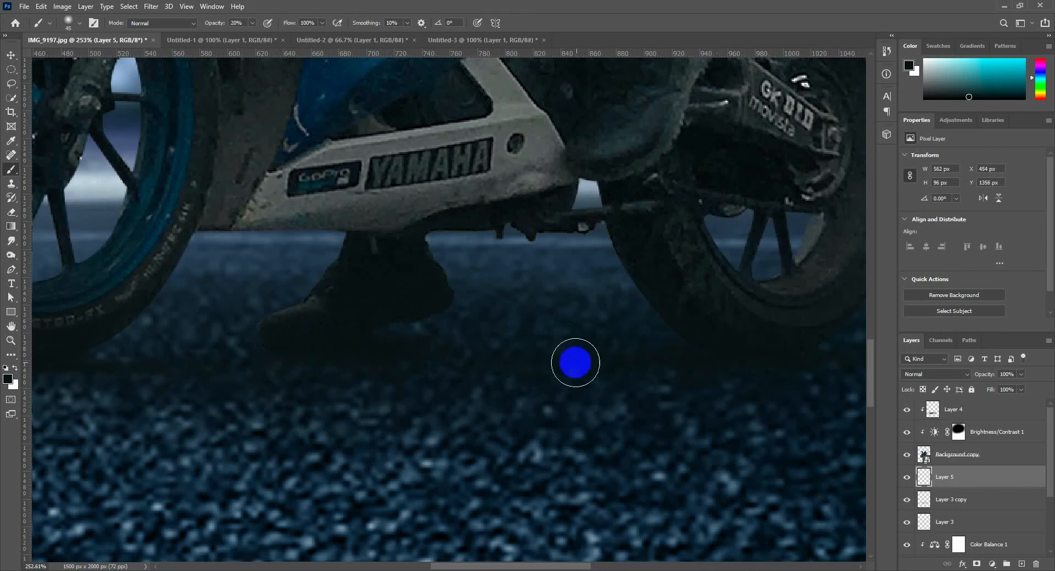
Step: On a new layer beneath the rider, paint a 600 px dark dab and stretch it into a ground shadow about 2168 by 184 px
scroll(575, 360, "down", 10)
key("ctrl+0")
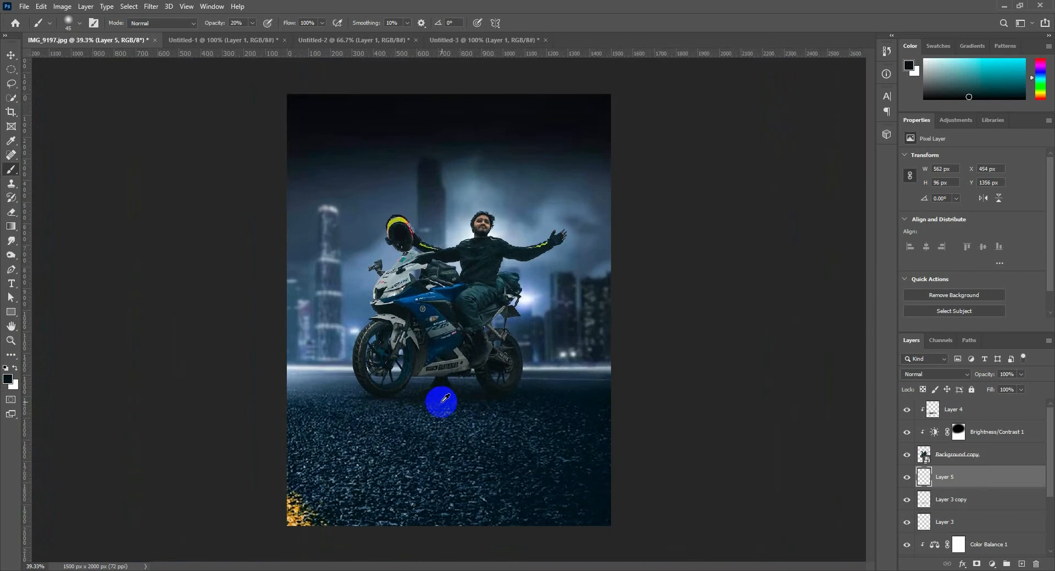
left_click(1022, 564)
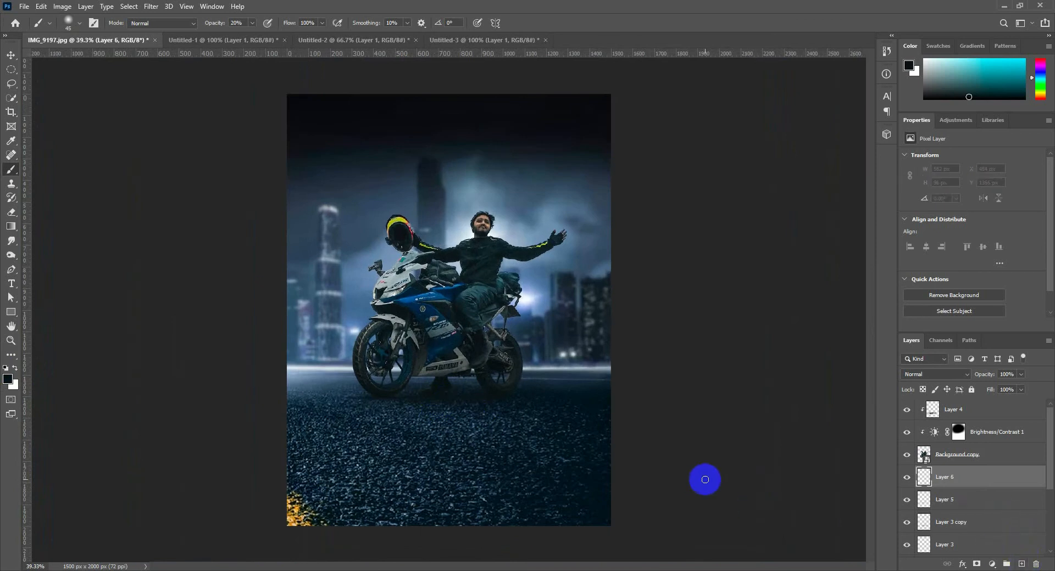
key("bracketleft")
key("bracketleft")
left_click(444, 420)
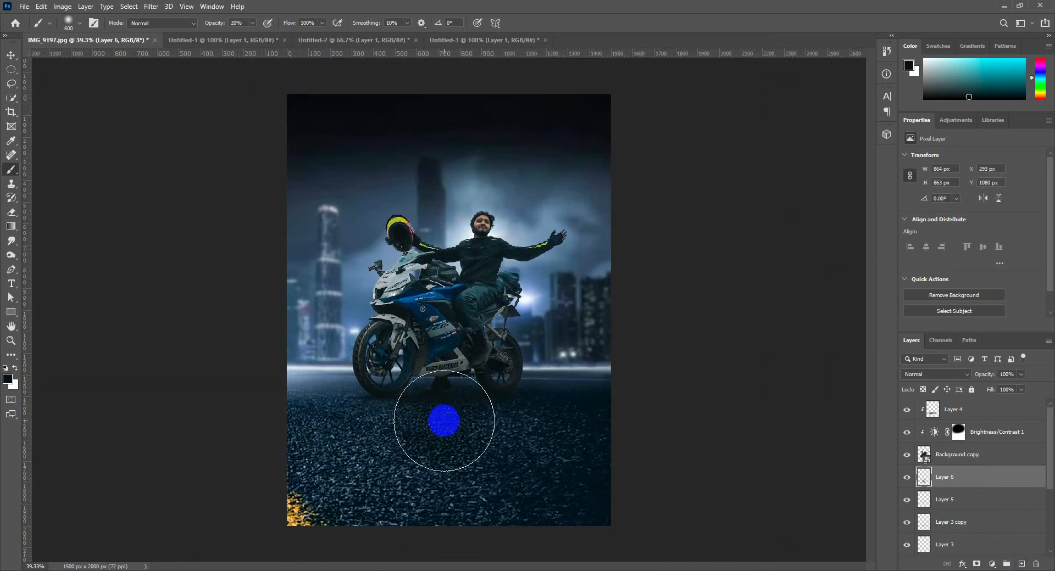
key("ctrl+t")
left_click_drag(443, 328, 466, 405)
left_click_drag(533, 402, 674, 401)
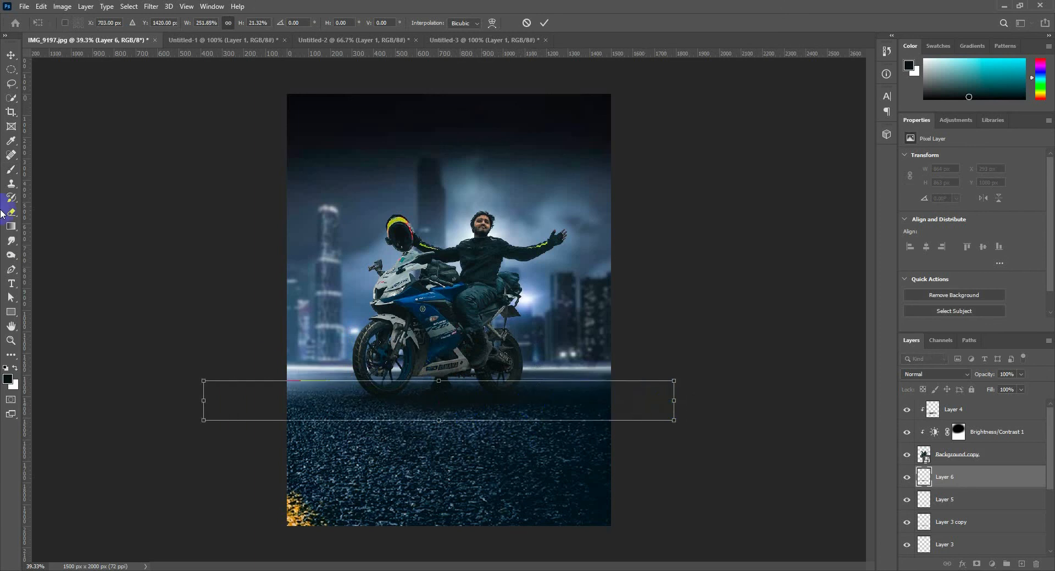
left_click(12, 53)
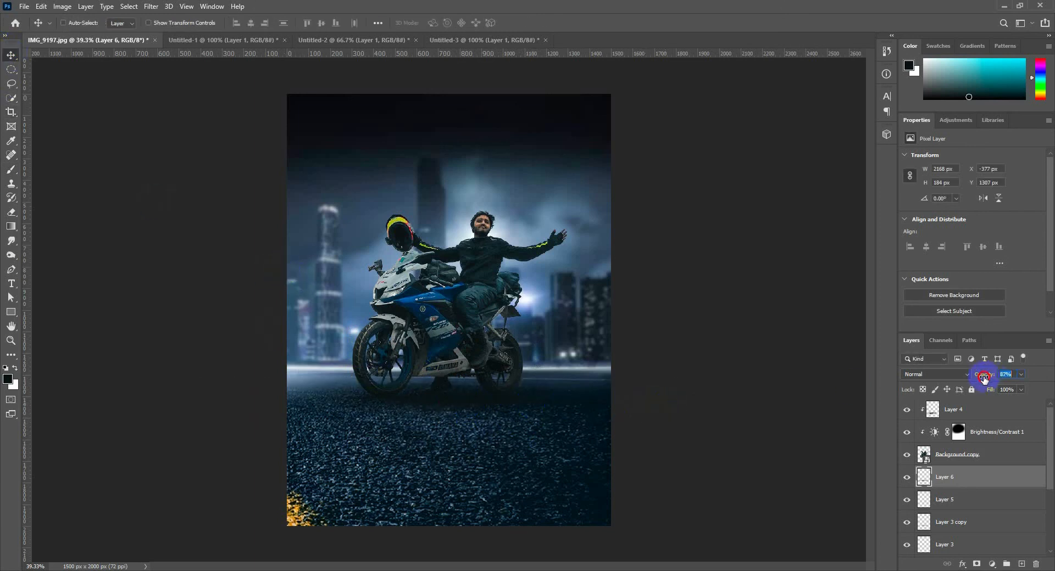
Step: Add a Curves adjustment above Layer 4, lowering the highlights and midtones and raising the black point to output 18
left_click(978, 419)
left_click(994, 567)
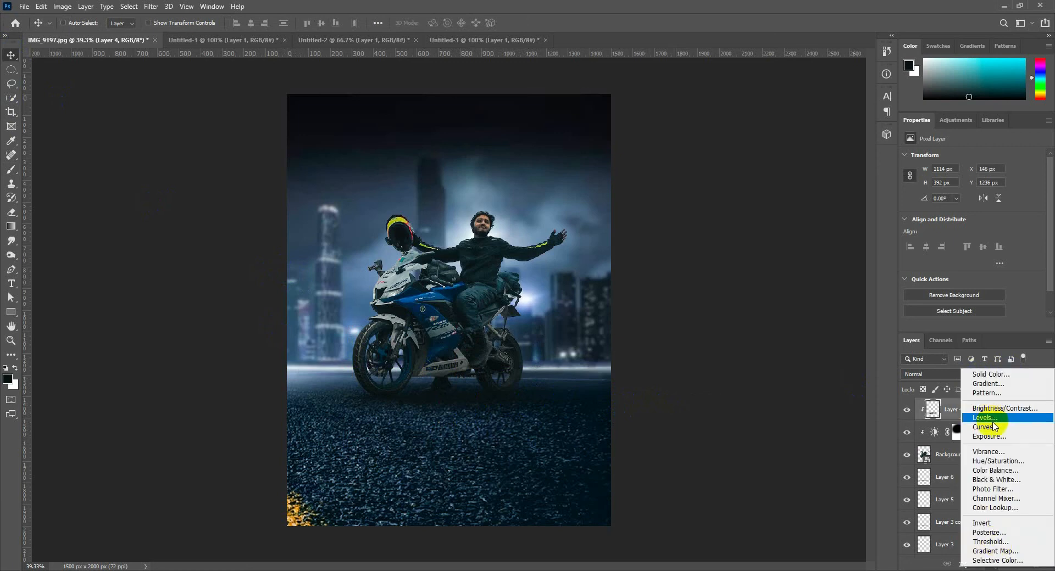
left_click(973, 422)
left_click_drag(1003, 223, 987, 237)
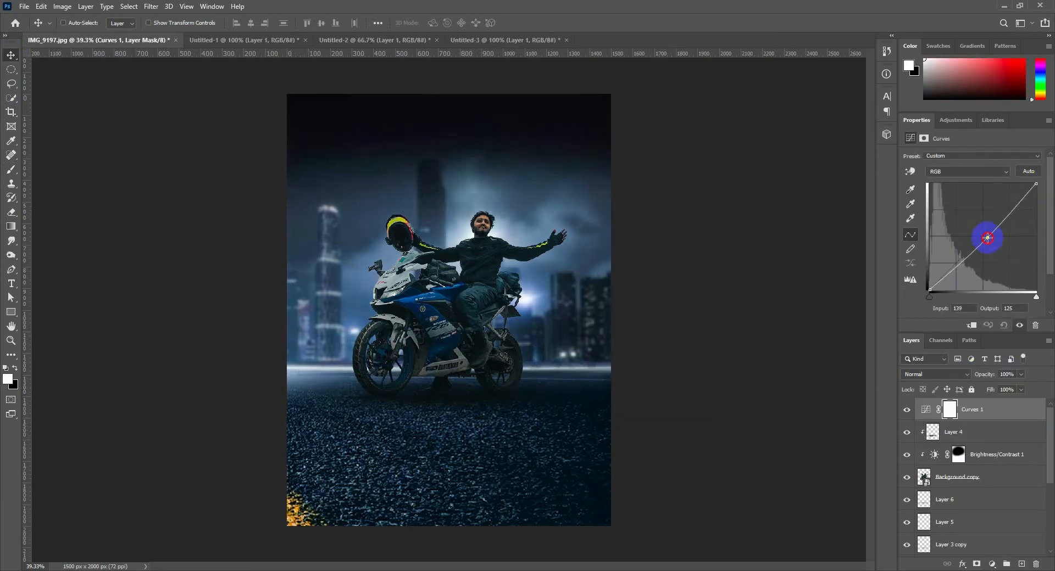
mouse_move(929, 290)
left_mouse_down()
mouse_move(942, 295)
mouse_move(919, 289)
left_mouse_up()
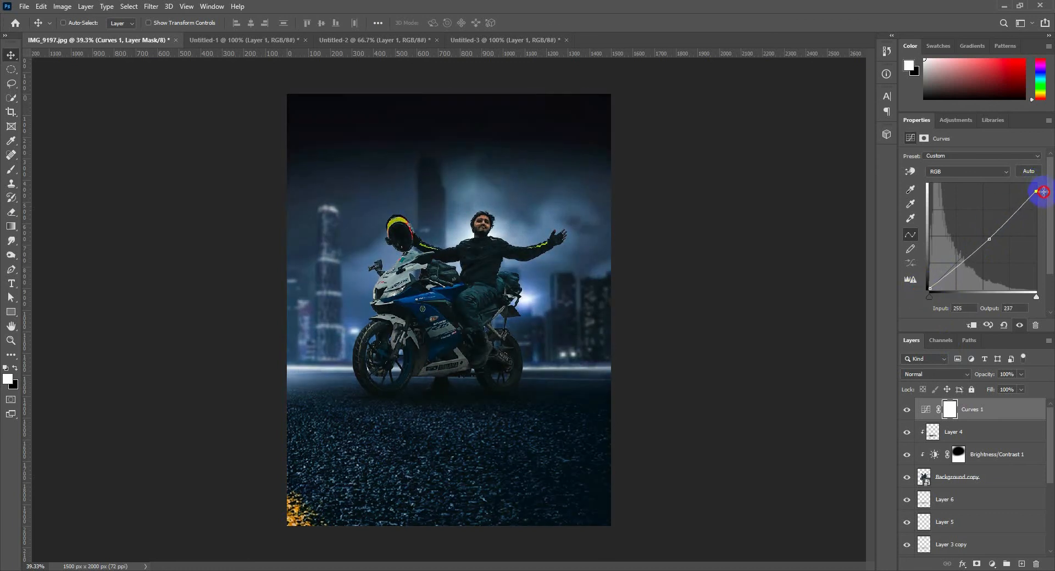
left_click_drag(1043, 192, 1049, 204)
left_click_drag(991, 243, 993, 252)
left_click_drag(928, 289, 925, 283)
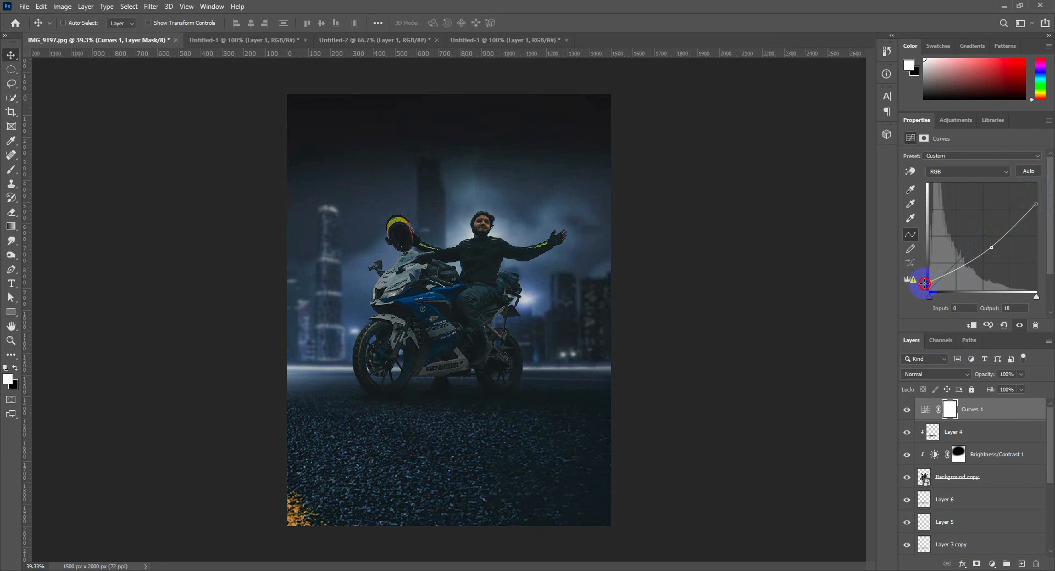
Step: Paint the Curves mask black over the rider and sky using a soft brush of about 2165 px at 100% opacity
key("b")
right_click(378, 218)
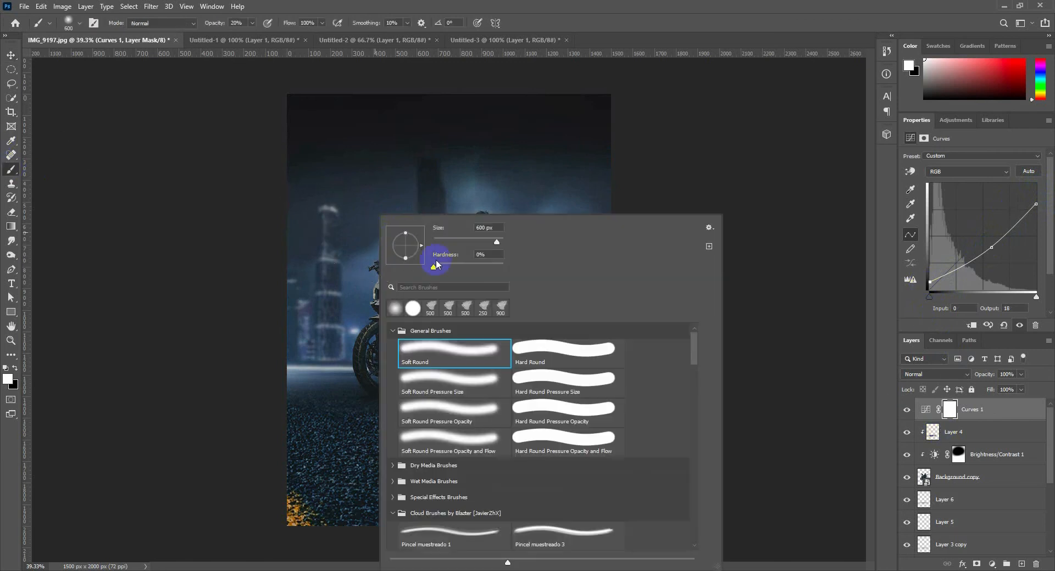
key("Return")
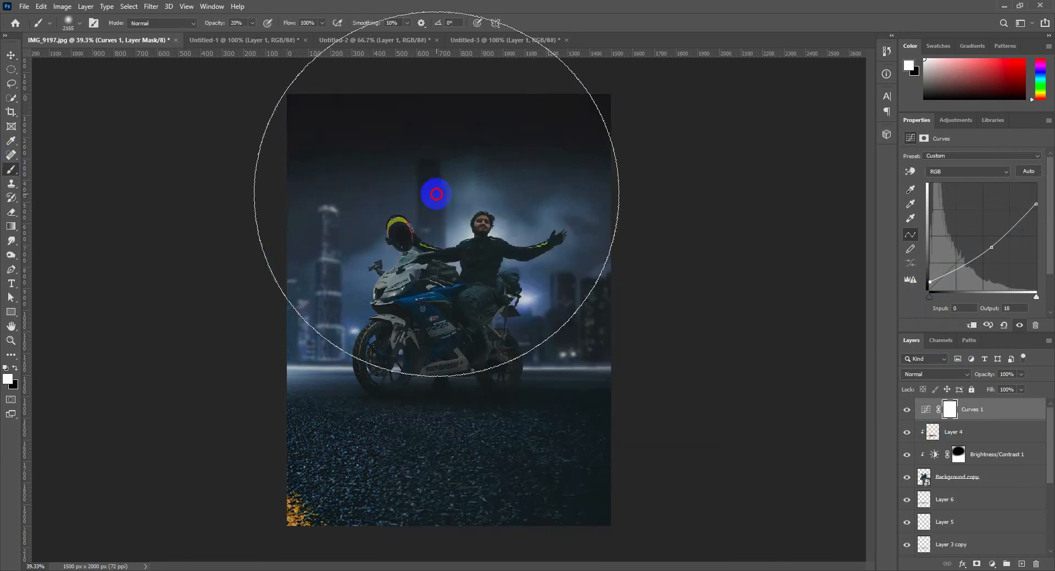
left_click_drag(217, 23, 395, 28)
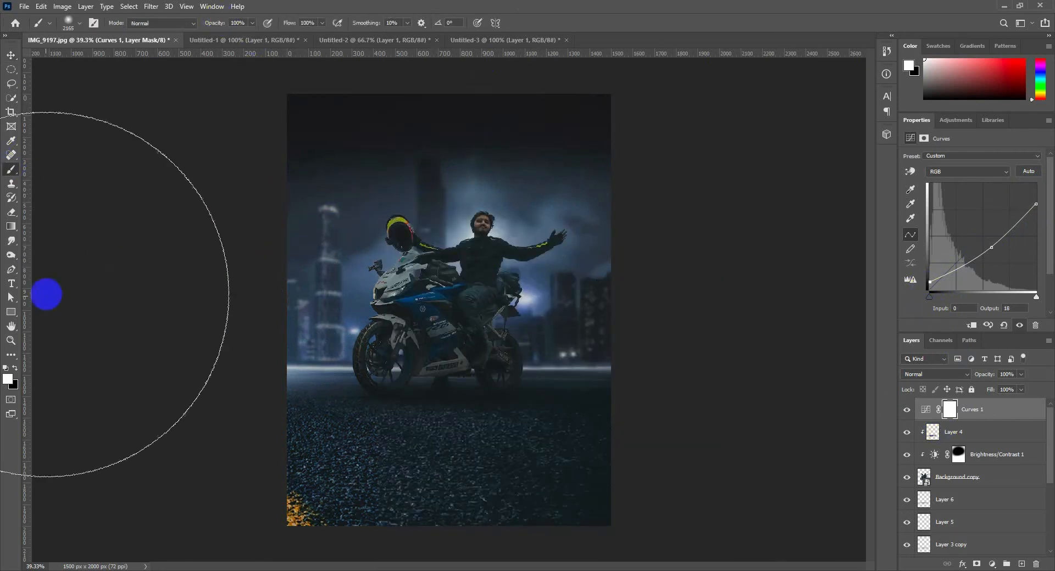
left_click(14, 368)
left_click(428, 261)
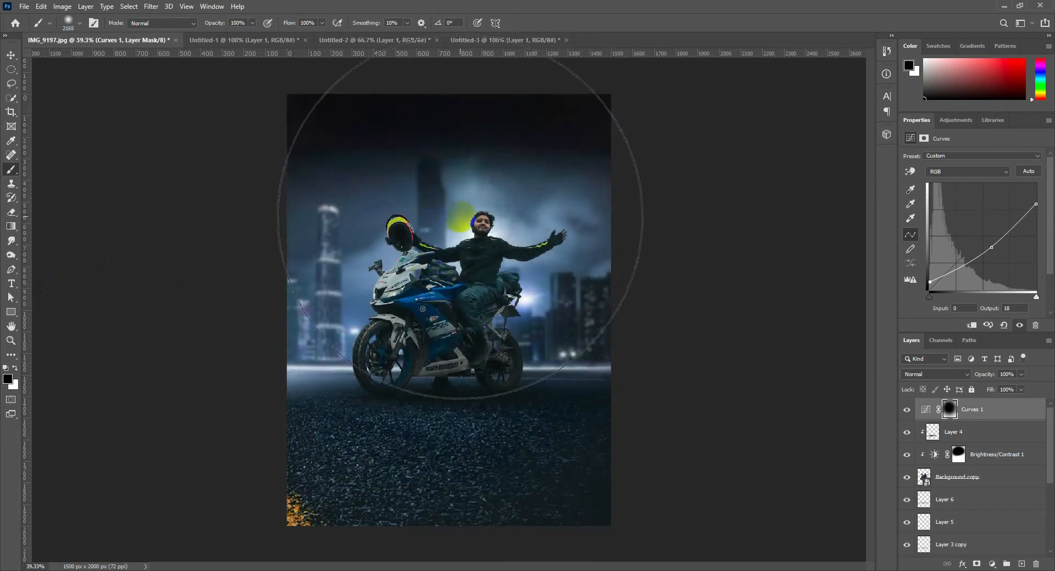
left_click(441, 193)
Step: Reduce the brush to 900 px and paint the Curves mask white over the road to bring back its darkening
key("bracketleft")
key("bracketleft")
key("bracketleft")
key("bracketleft")
key("bracketleft")
key("bracketleft")
key("bracketleft")
key("bracketleft")
key("bracketleft")
key("bracketleft")
key("bracketleft")
key("bracketleft")
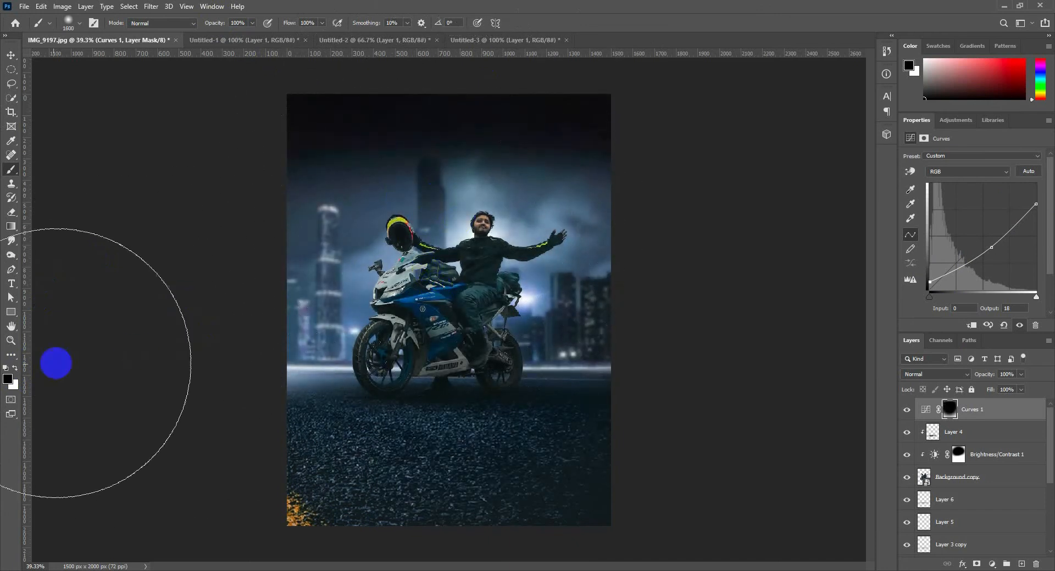
left_click(14, 368)
mouse_move(371, 502)
left_mouse_down()
mouse_move(312, 471)
mouse_move(499, 499)
mouse_move(511, 481)
mouse_move(294, 490)
mouse_move(316, 484)
mouse_move(311, 363)
left_mouse_up()
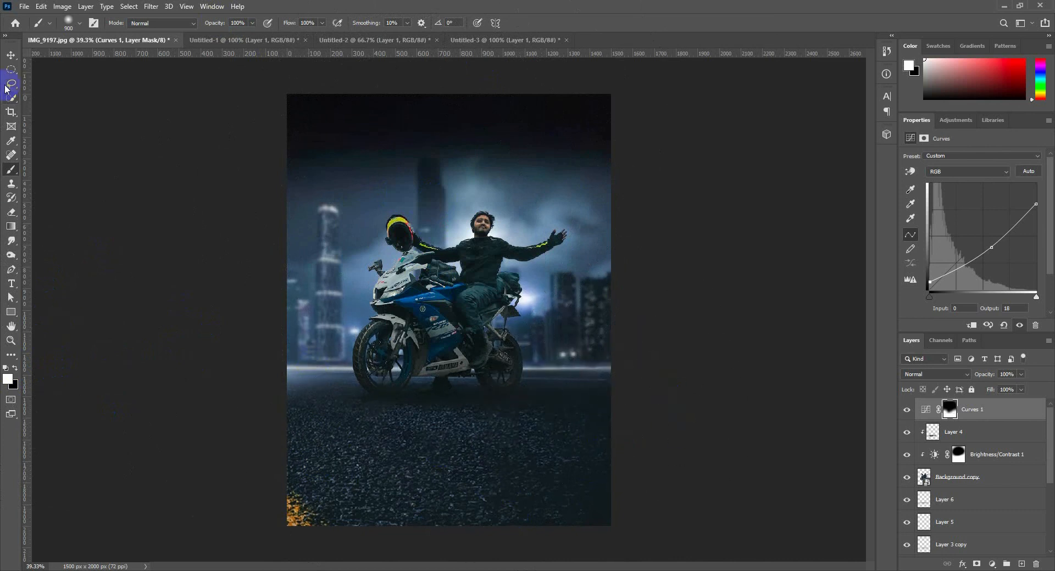
Step: Add a new layer beneath Layer 3 and sample the yellow-green of the jacket's sleeve stripe as the foreground colour
left_click(11, 55)
scroll(519, 365, "up", 2)
scroll(1024, 493, "down", 3)
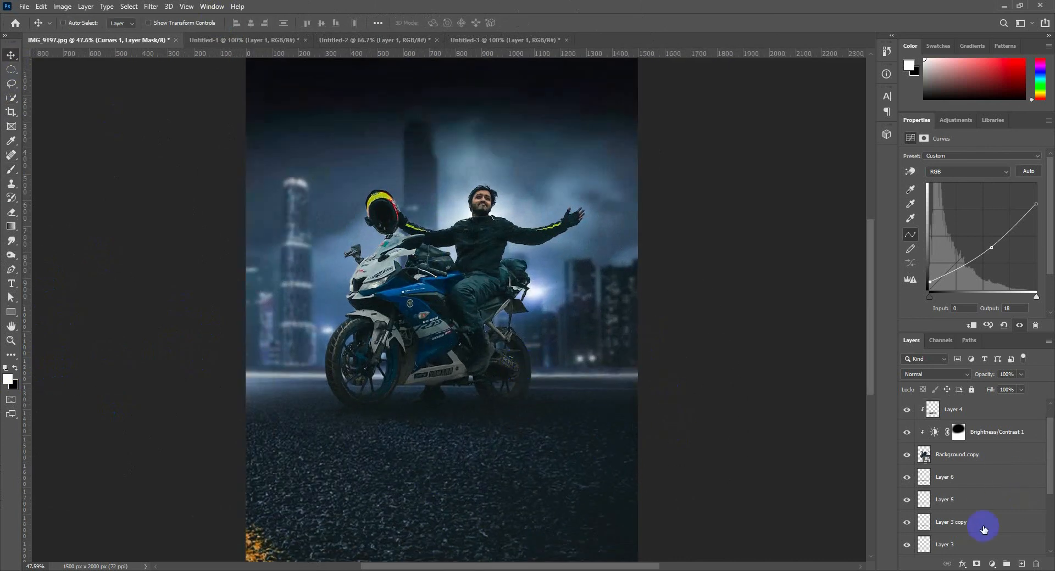
left_click(967, 545)
left_click(1021, 564)
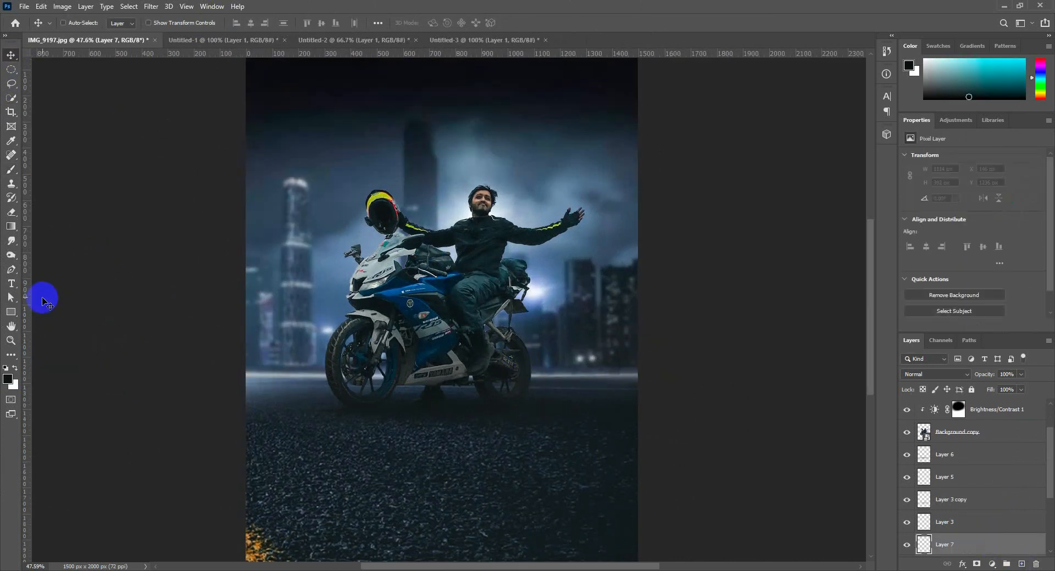
left_click(11, 143)
scroll(530, 243, "up", 6)
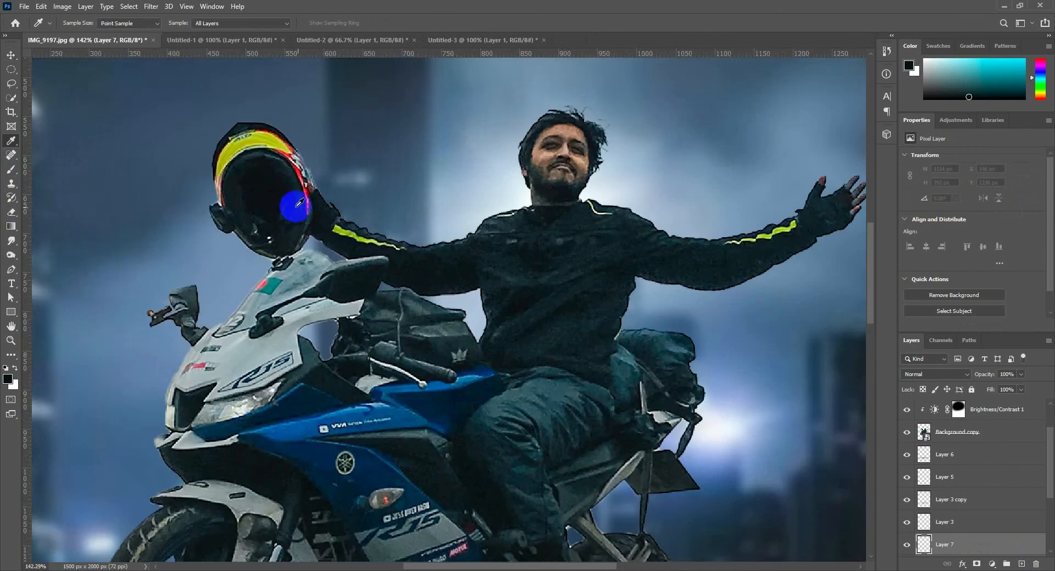
left_click(344, 233)
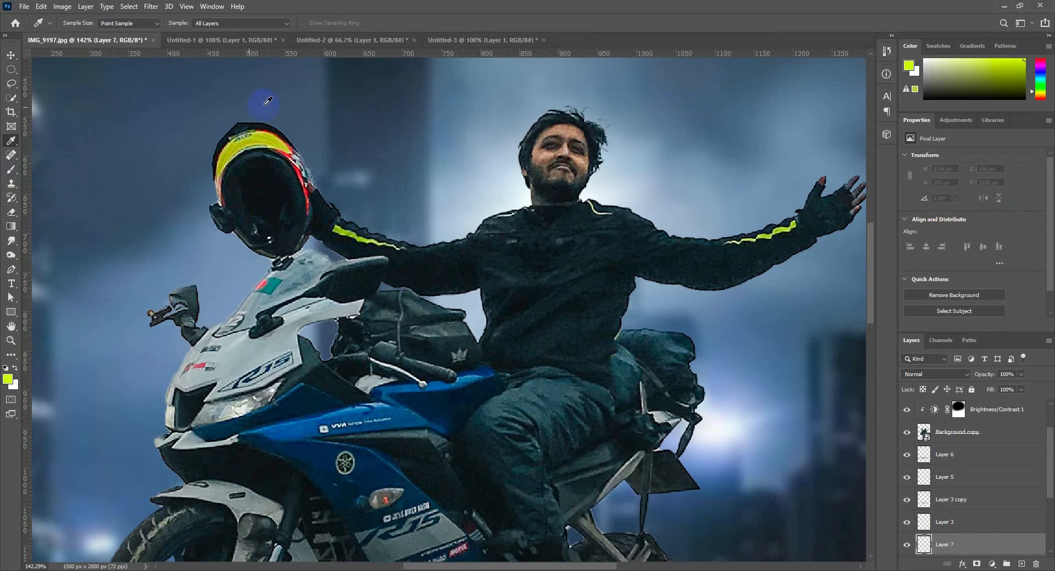
Step: Paint a yellow-green glow behind the motorcycle's rear seat with a 600 px soft brush
left_click(11, 172)
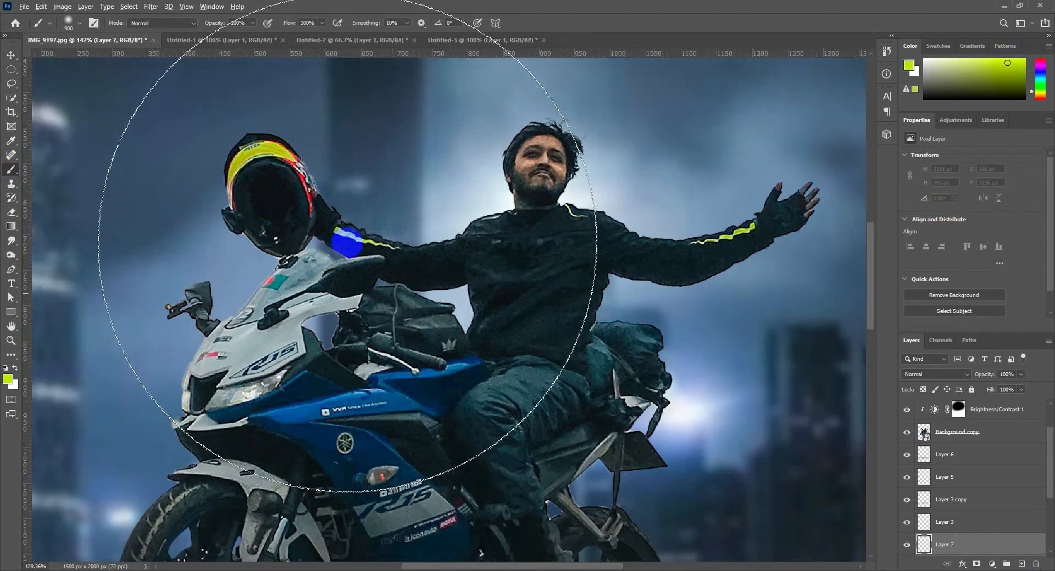
scroll(324, 264, "down", 4)
key("bracketleft")
key("bracketleft")
key("bracketleft")
key("bracketleft")
key("bracketleft")
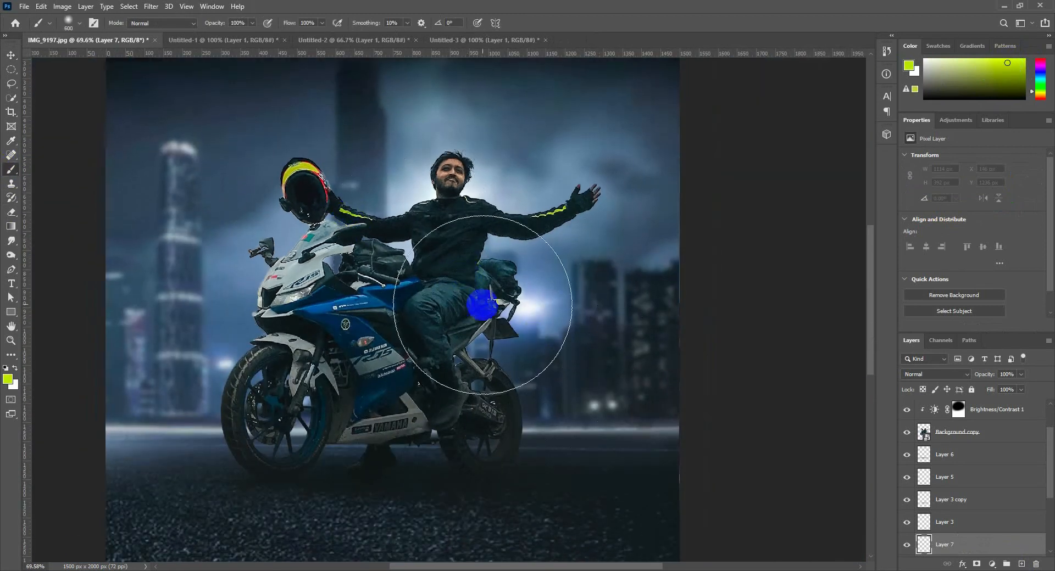
left_click(495, 304)
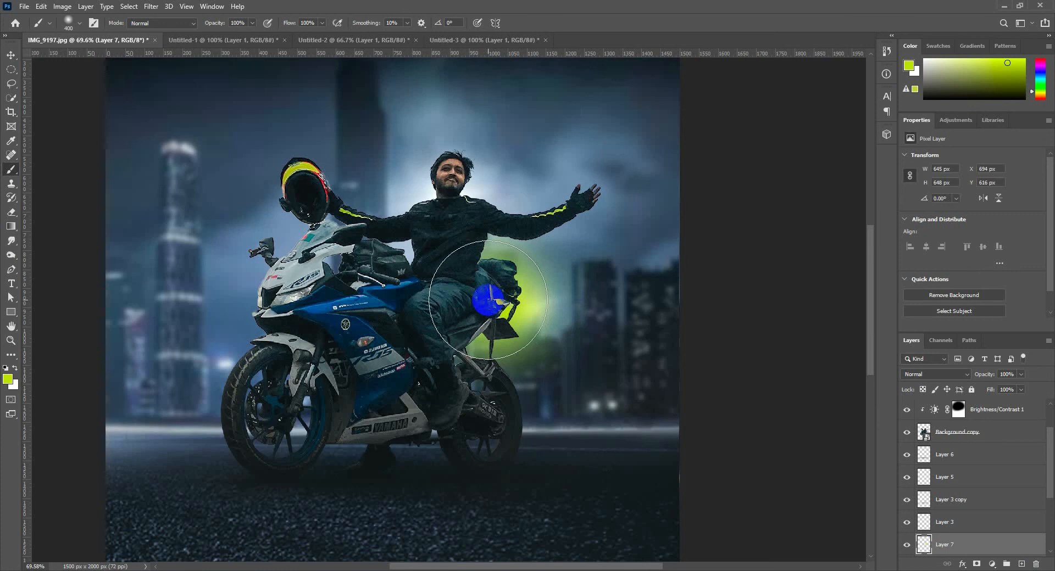
Step: Set the blend mode of the yellow-green glow layer, Layer 7, to Multiply
left_click(15, 369)
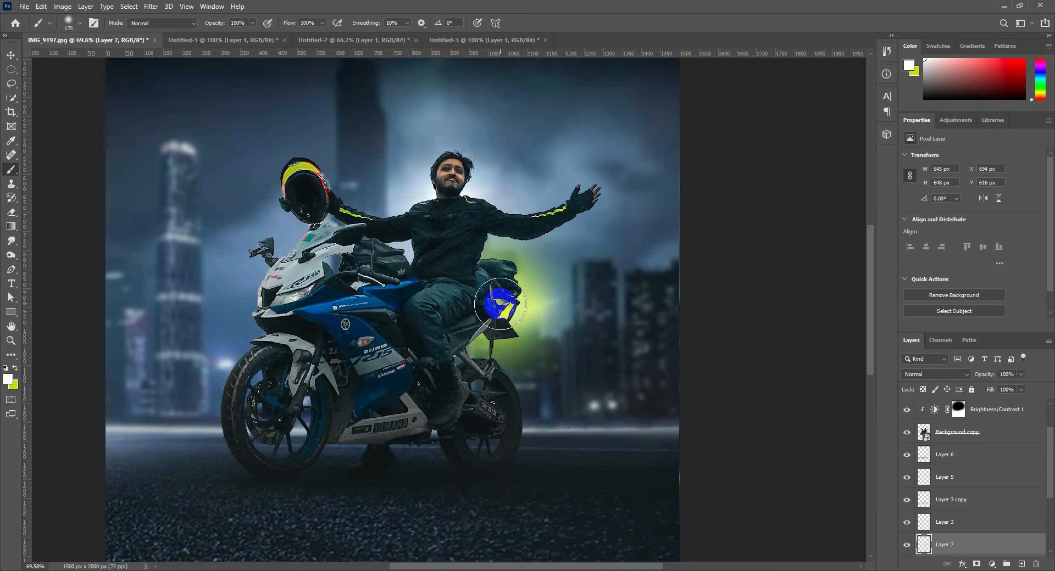
left_click(951, 378)
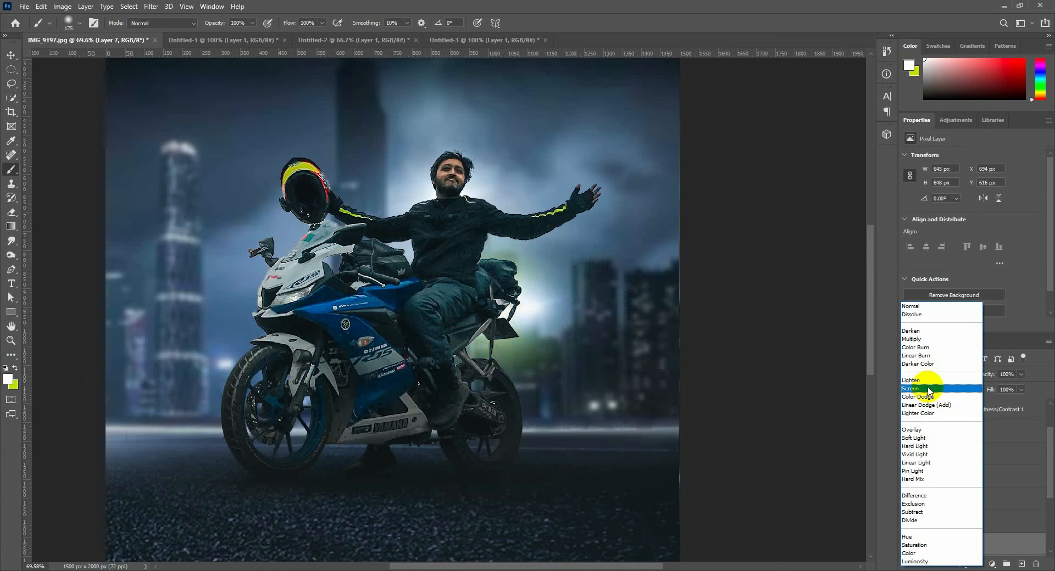
left_click(914, 339)
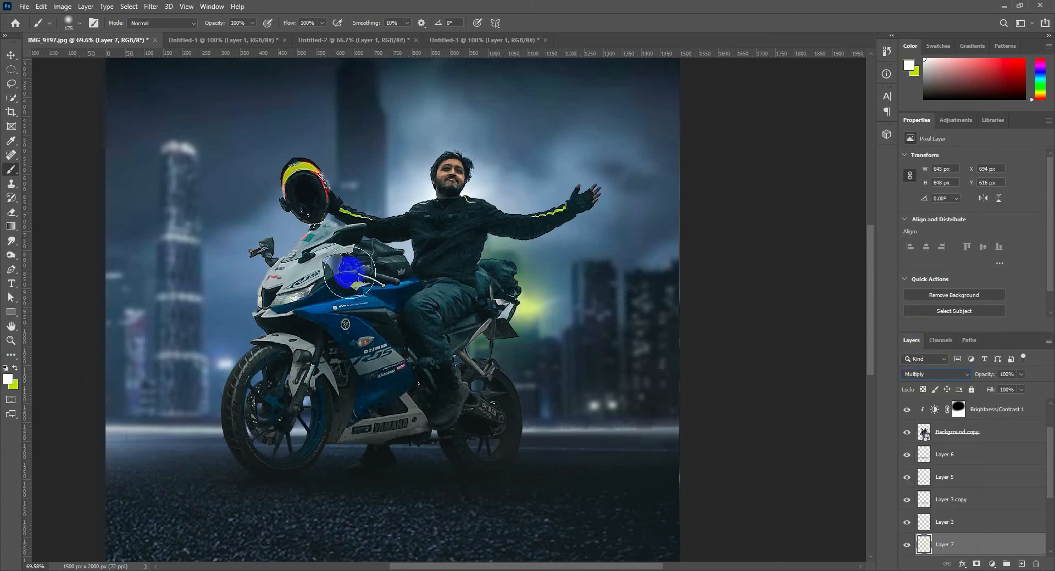
Step: Enlarge the glow on Layer 7 proportionally to about 1131 by 1136 px
left_click(11, 55)
key("ctrl+t")
left_click_drag(617, 428, 720, 496)
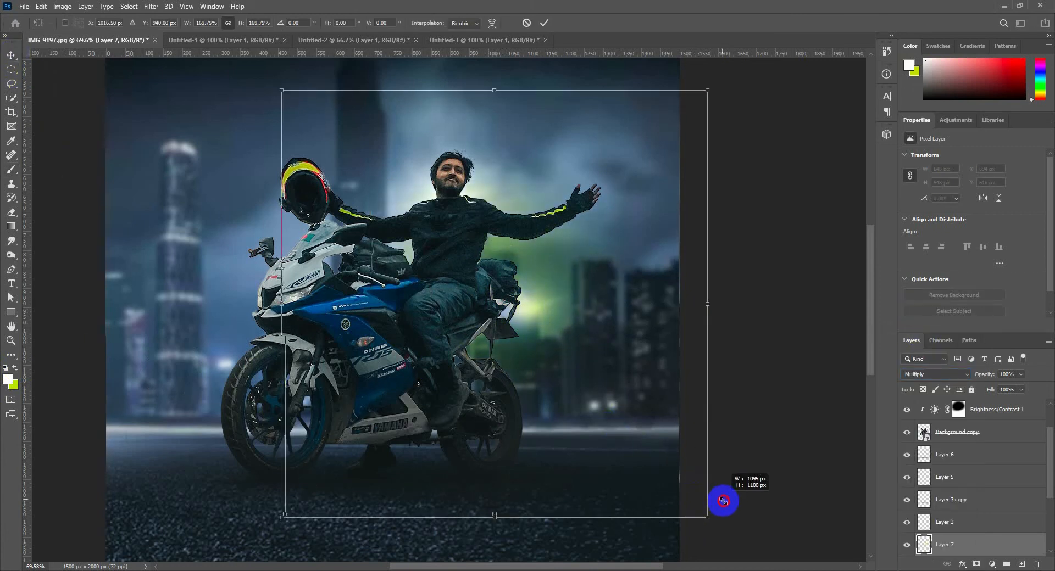
key("Return")
Step: Return Layer 7 to Normal blending and move the glow behind the rider's upper body
left_click(930, 374)
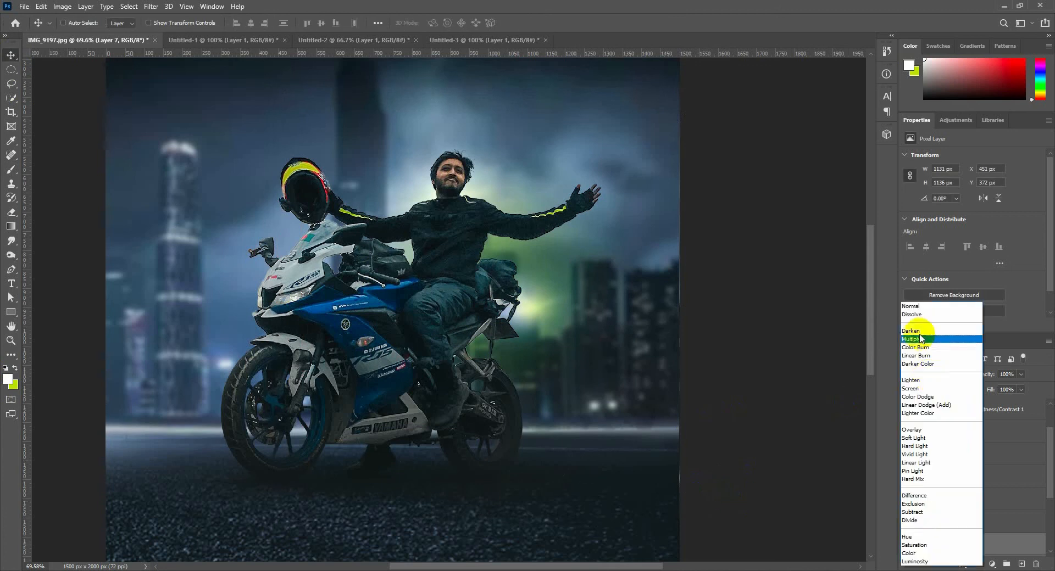
left_click(909, 310)
left_click_drag(554, 317, 471, 286)
scroll(471, 287, "down", 3)
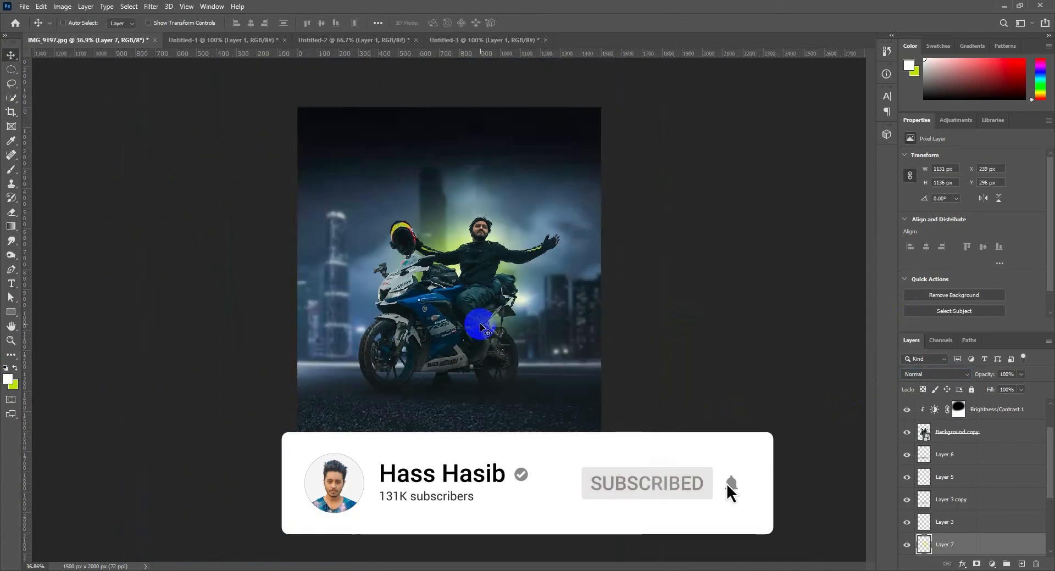
Step: Stretch and flatten the glow into a wide horizontal band of about 4451 by 617 px along the horizon
key("ctrl+t")
left_click_drag(575, 282, 895, 264)
left_click_drag(641, 295, 640, 330)
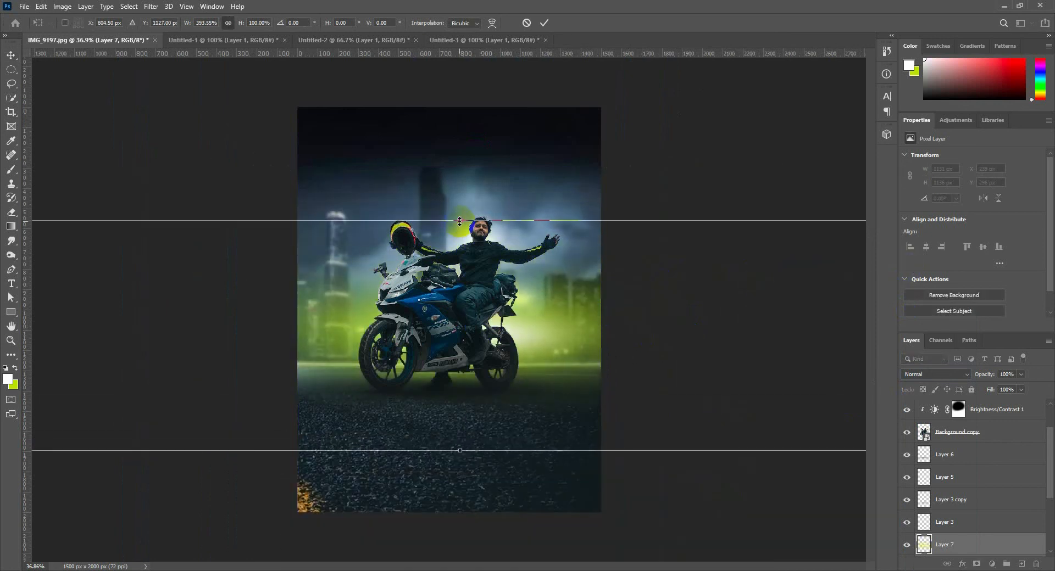
left_click_drag(460, 223, 463, 274)
left_click_drag(648, 247, 662, 246)
key("Return")
Step: Reposition the glow band behind the motorcycle and lower Layer 7's opacity to 73%
left_click_drag(565, 330, 539, 330)
mouse_move(984, 376)
left_mouse_down()
mouse_move(954, 371)
mouse_move(971, 374)
left_mouse_up()
scroll(444, 376, "up", 1)
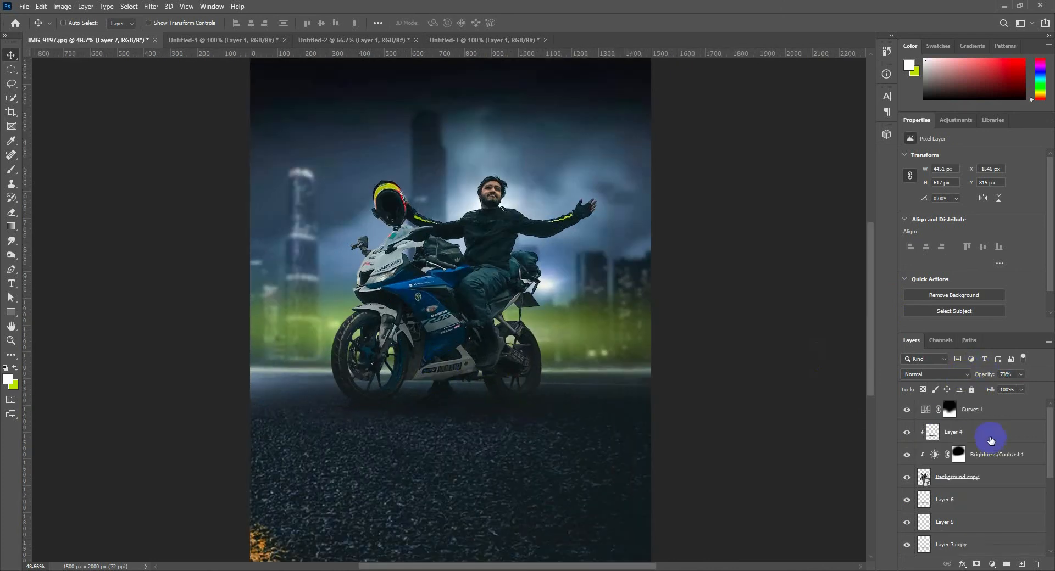
Step: Add a new layer above Curves 1 and make yellow-green the foreground colour for the brush
left_click(1021, 564)
left_click(17, 175)
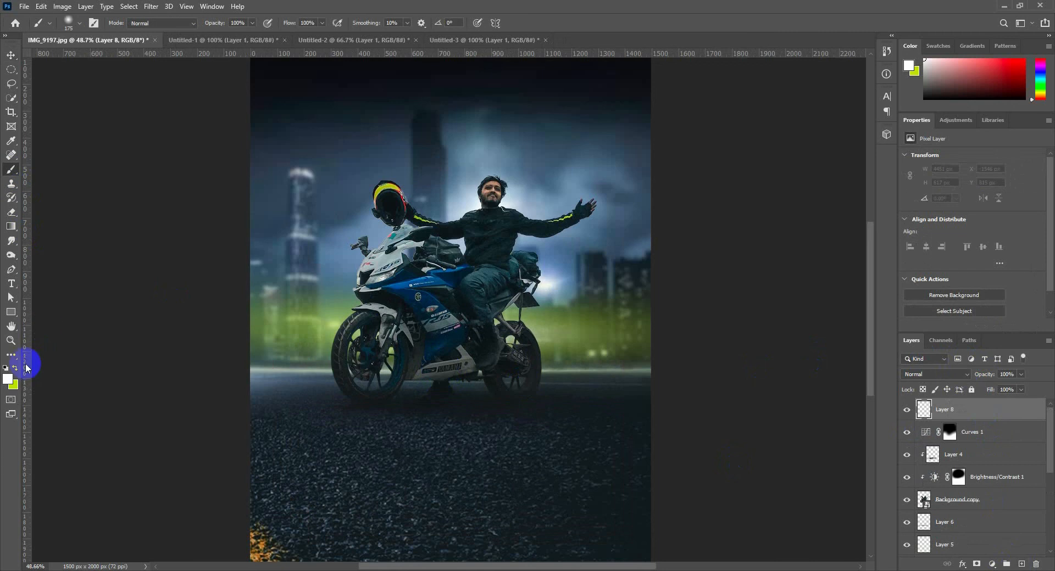
left_click(16, 367)
Step: Paint a faint yellow-green haze over the rear and front wheels with a 500 px soft brush at 20% opacity
left_click_drag(438, 327, 621, 327)
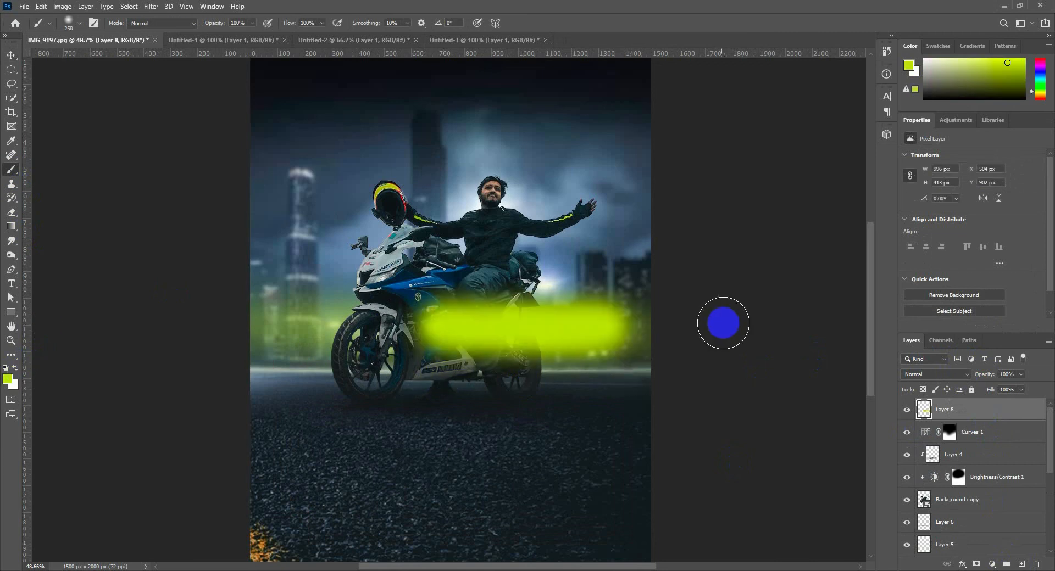
key("ctrl+z")
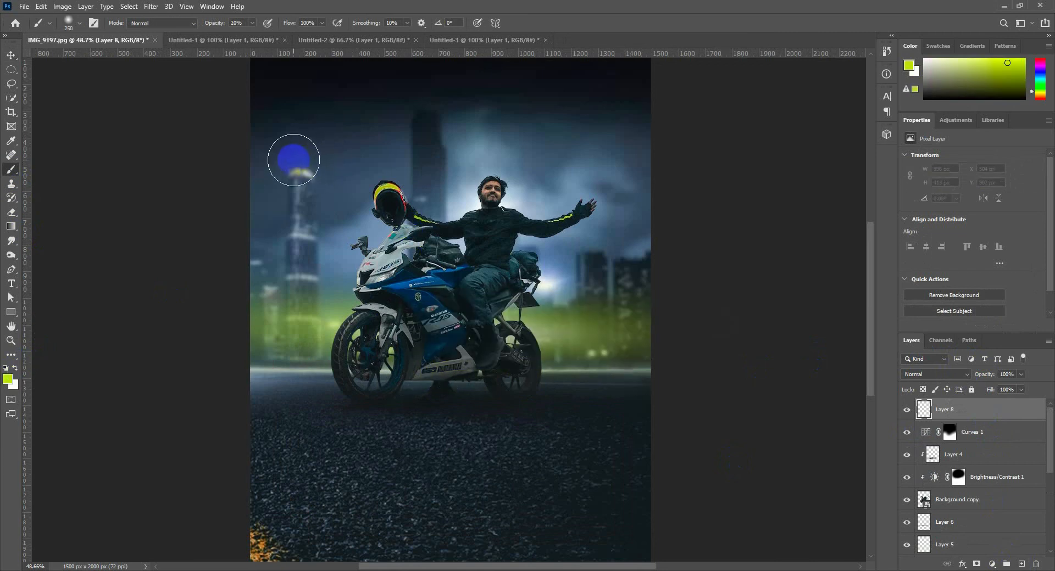
key("bracketleft")
left_click(527, 331)
left_click(526, 328)
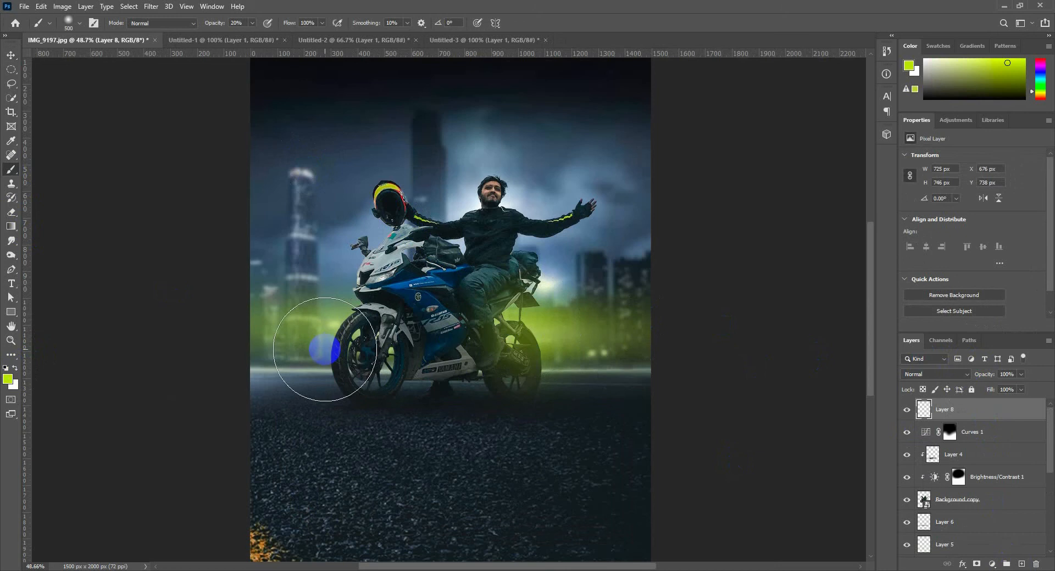
left_click(326, 349)
Step: Reduce the brush to about 175 px and add yellow-green haze around the rider's arm and the motorcycle's upper body
key("bracketleft")
key("bracketleft")
key("bracketleft")
key("bracketleft")
key("bracketleft")
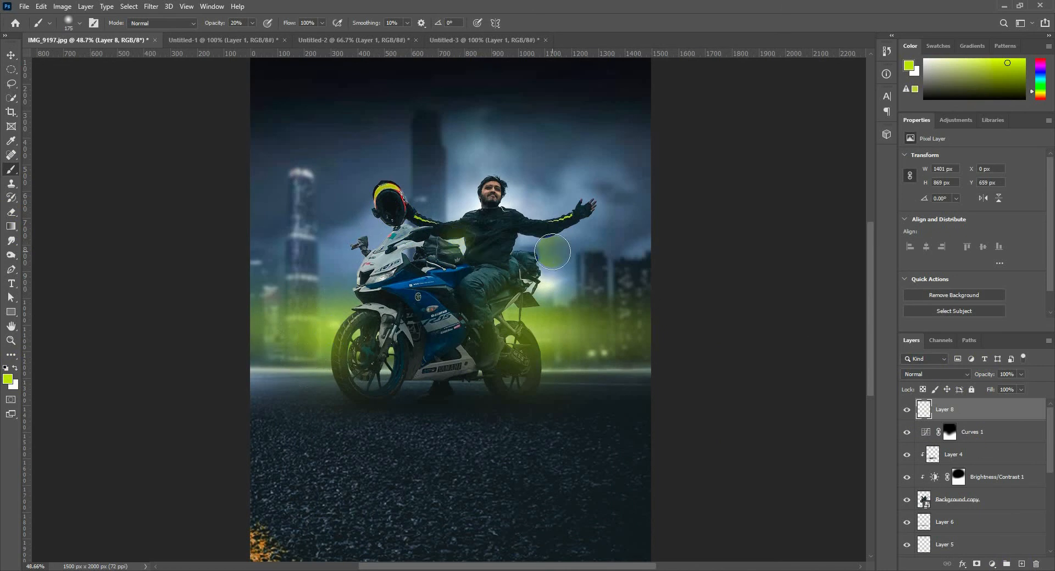
left_click(520, 241)
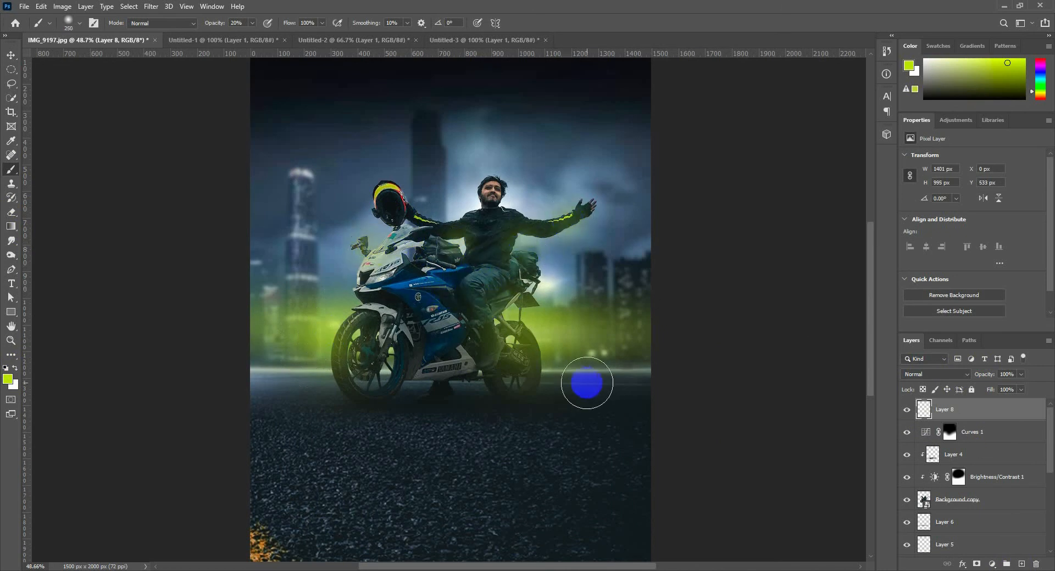
Step: Add a new layer directly above Layer 4, clipped to the rider and motorcycle
left_click(977, 461)
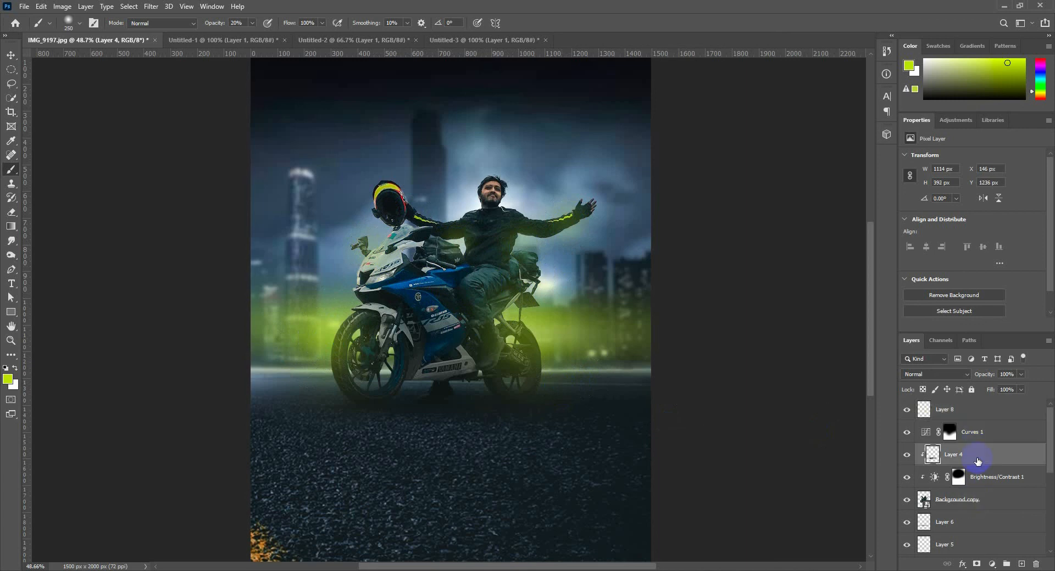
left_click(1024, 552)
left_click(987, 463)
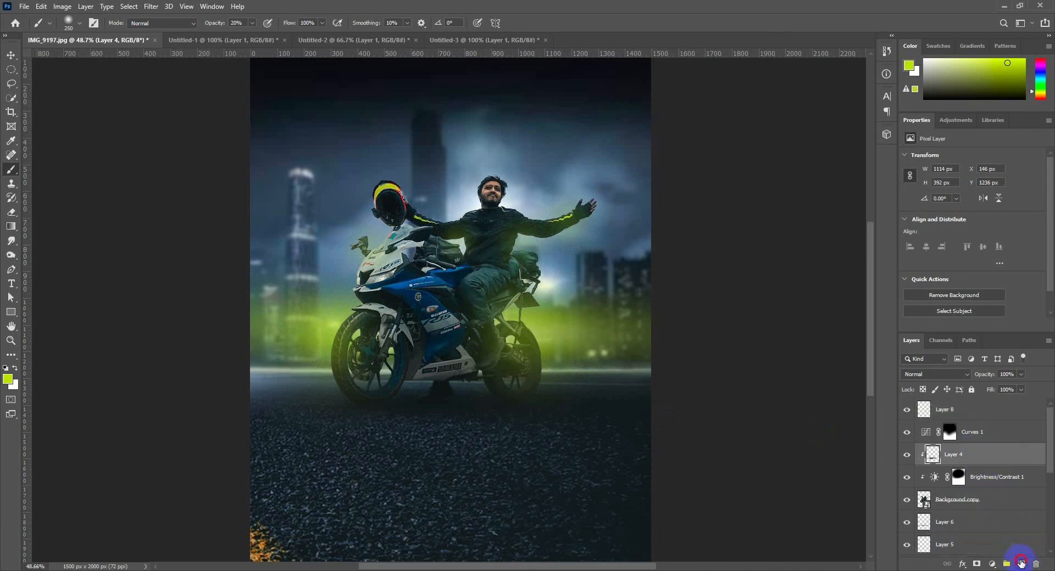
left_click(1021, 564)
Step: Paint soft yellow-green light along the motorcycle's rear and the luggage with a smaller brush
scroll(519, 300, "up", 5)
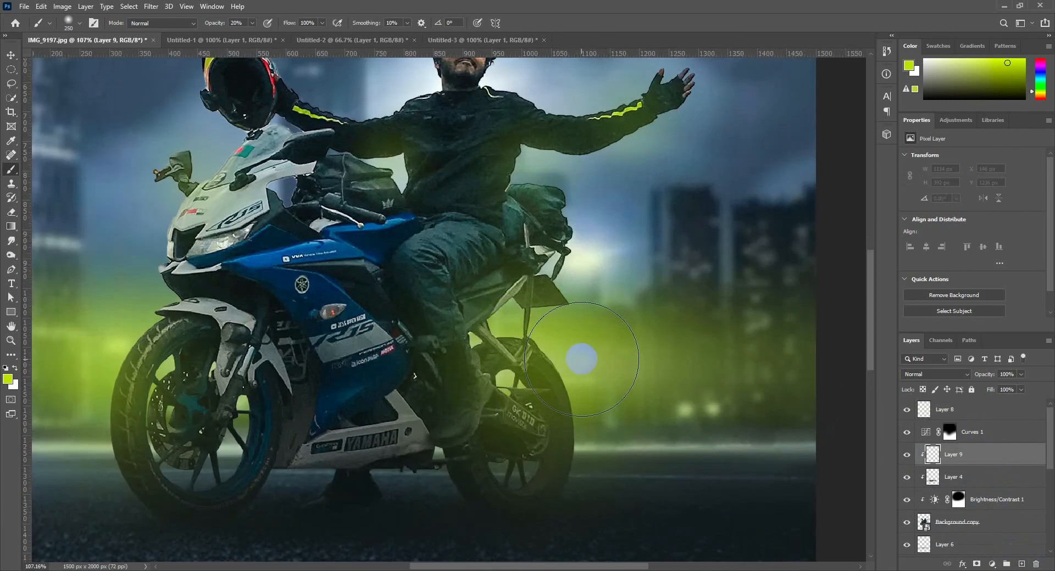
key("bracketleft")
key("bracketleft")
mouse_move(582, 436)
left_mouse_down()
mouse_move(586, 407)
mouse_move(542, 335)
mouse_move(568, 374)
mouse_move(583, 445)
mouse_move(532, 334)
mouse_move(547, 306)
mouse_move(584, 303)
mouse_move(551, 278)
mouse_move(574, 218)
mouse_move(559, 191)
mouse_move(506, 179)
mouse_move(539, 181)
mouse_move(521, 181)
mouse_move(537, 154)
left_mouse_up()
Step: Reduce the brush to 50 px and paint yellow-green edge light along the rider's shoulder and gloved outstretched arm
key("bracketleft")
key("bracketleft")
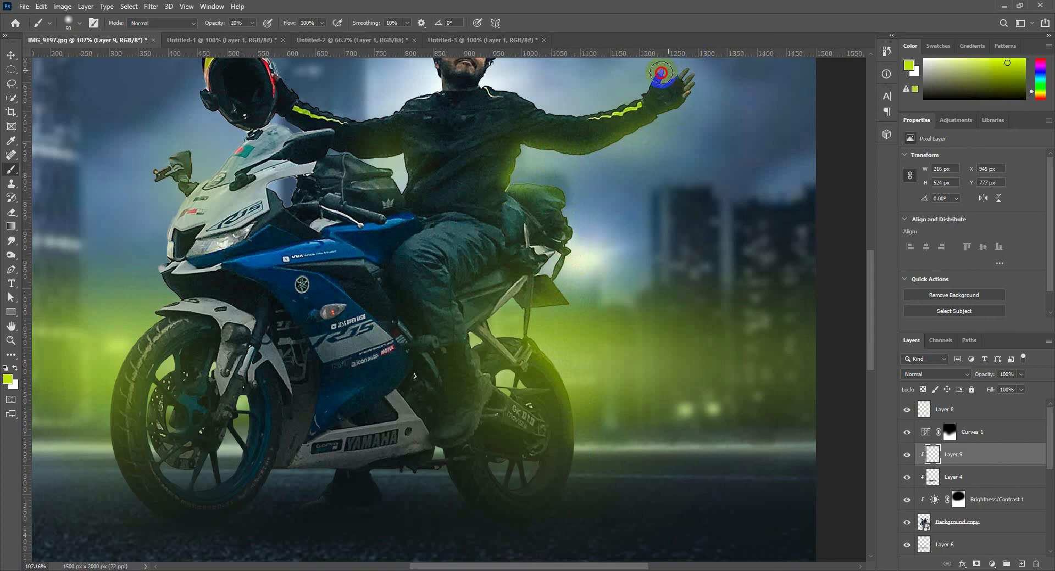
mouse_move(562, 110)
left_mouse_down()
mouse_move(493, 85)
mouse_move(532, 101)
left_mouse_up()
left_click_drag(552, 137, 575, 235)
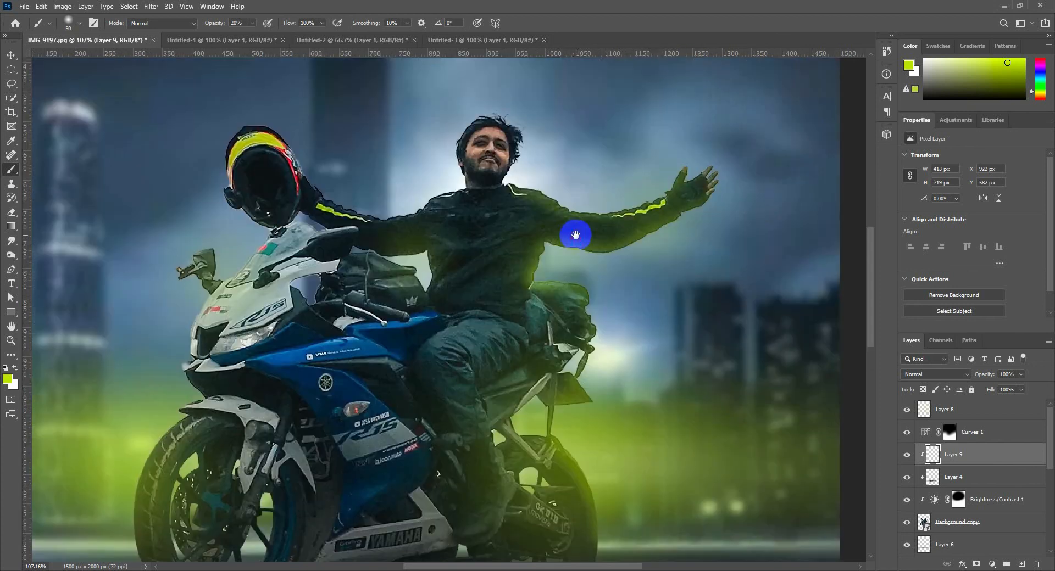
Step: Paint finer yellow-green edge light around the rider's hair, the helmet-holding arm, the helmet and the front of the motorcycle
key("bracketleft")
left_click(526, 180)
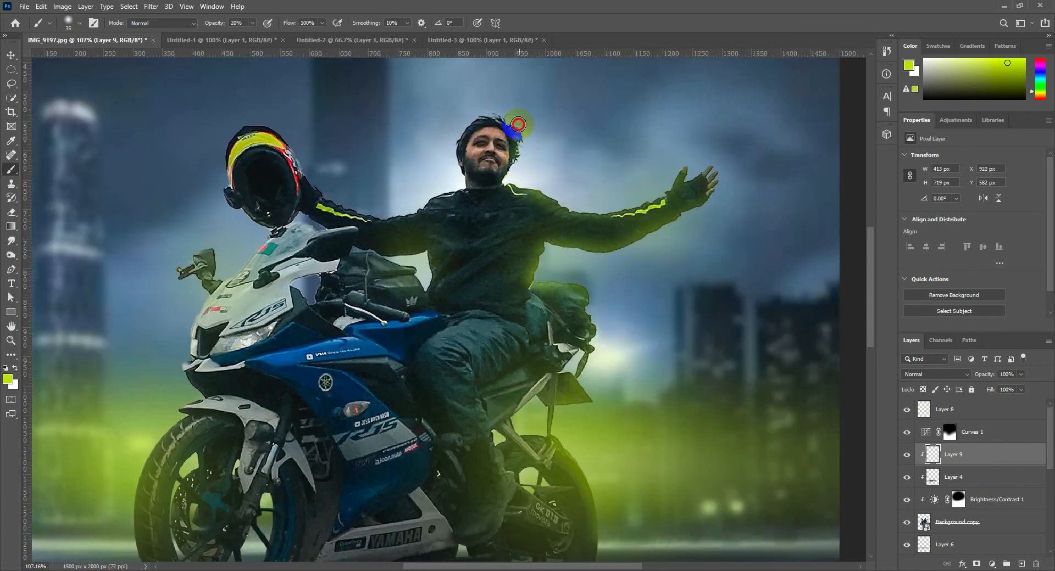
left_click_drag(446, 189, 371, 214)
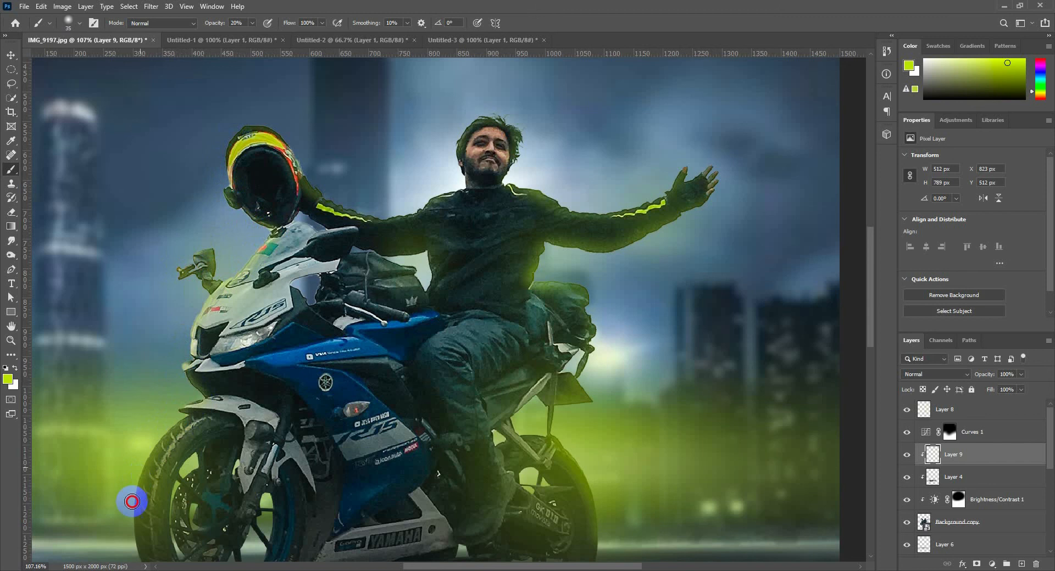
Step: Set Layer 9's blend mode to Linear Dodge (Add) and its opacity to 55%
left_click(939, 379)
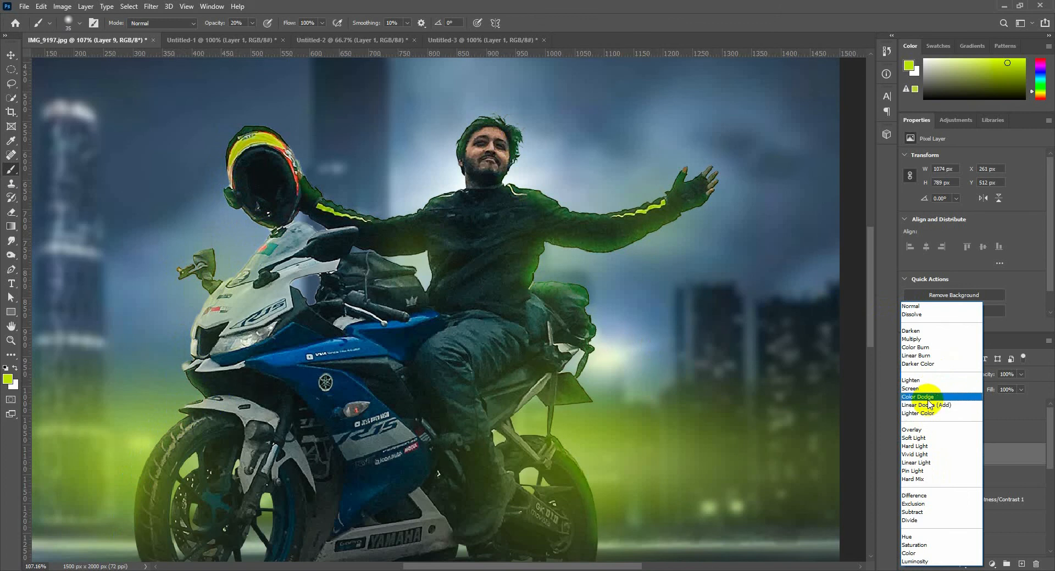
left_click(929, 405)
left_click_drag(968, 376, 965, 374)
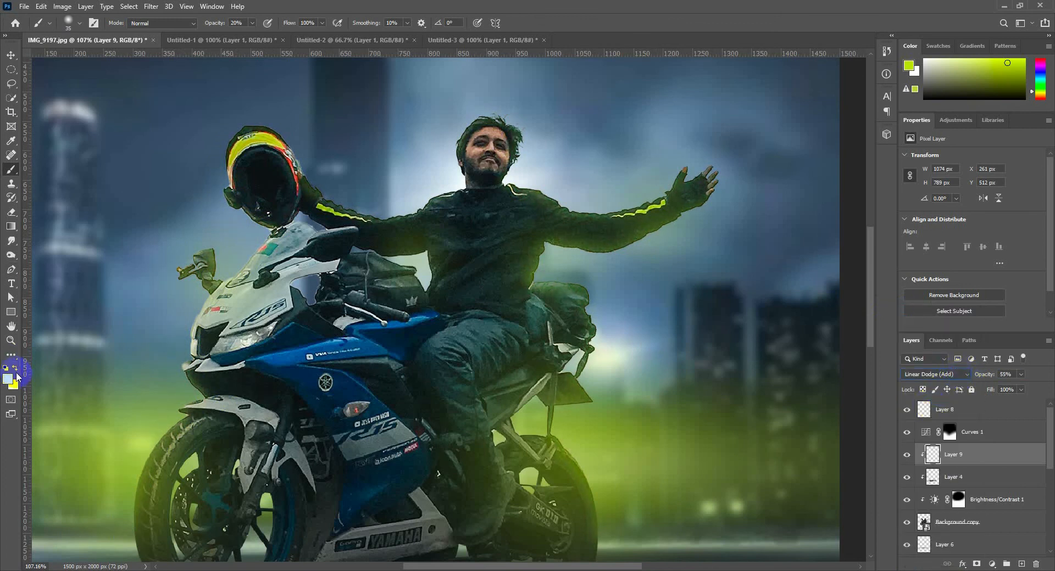
Step: Paint a thin white rim light along the motorcycle's tail, luggage, rider's back and arm with a 20 px brush at 100% opacity
left_click_drag(497, 440, 487, 272)
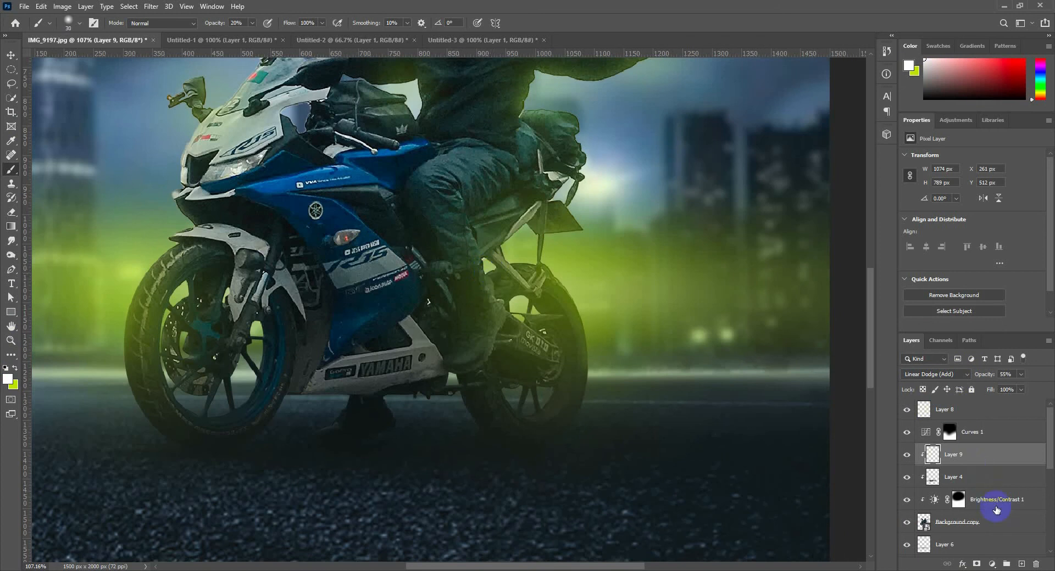
mouse_move(581, 310)
left_mouse_down()
mouse_move(556, 272)
mouse_move(583, 321)
left_mouse_up()
left_click_drag(223, 25, 224, 24)
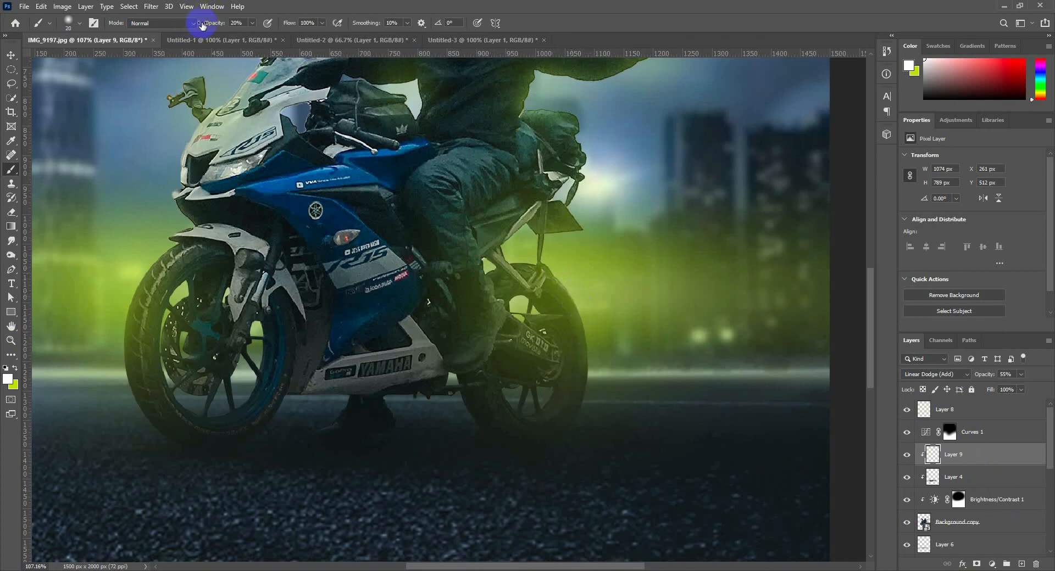
left_click_drag(570, 295, 588, 330)
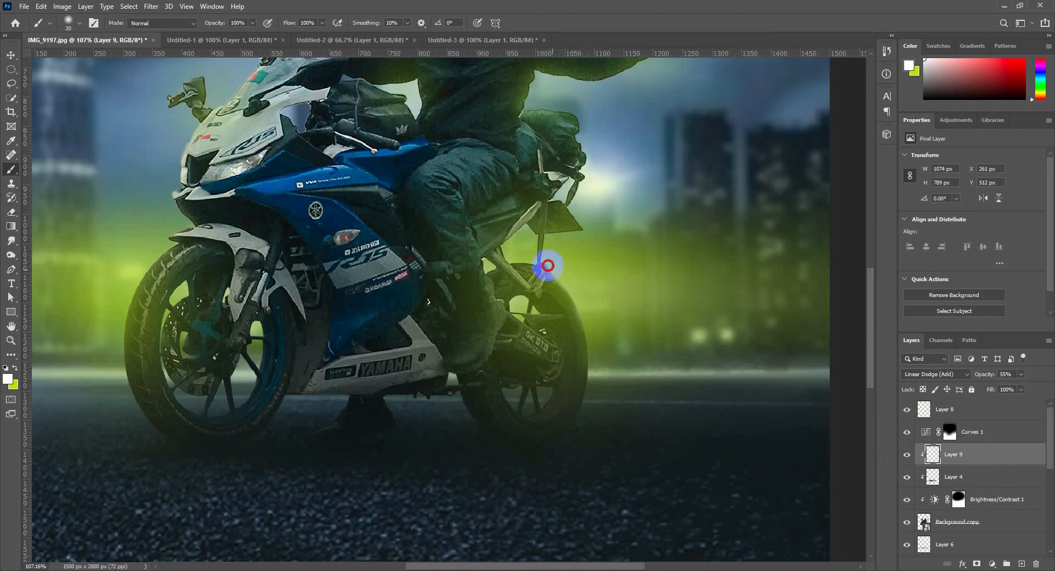
mouse_move(548, 265)
left_mouse_down()
mouse_move(547, 237)
mouse_move(576, 232)
left_mouse_up()
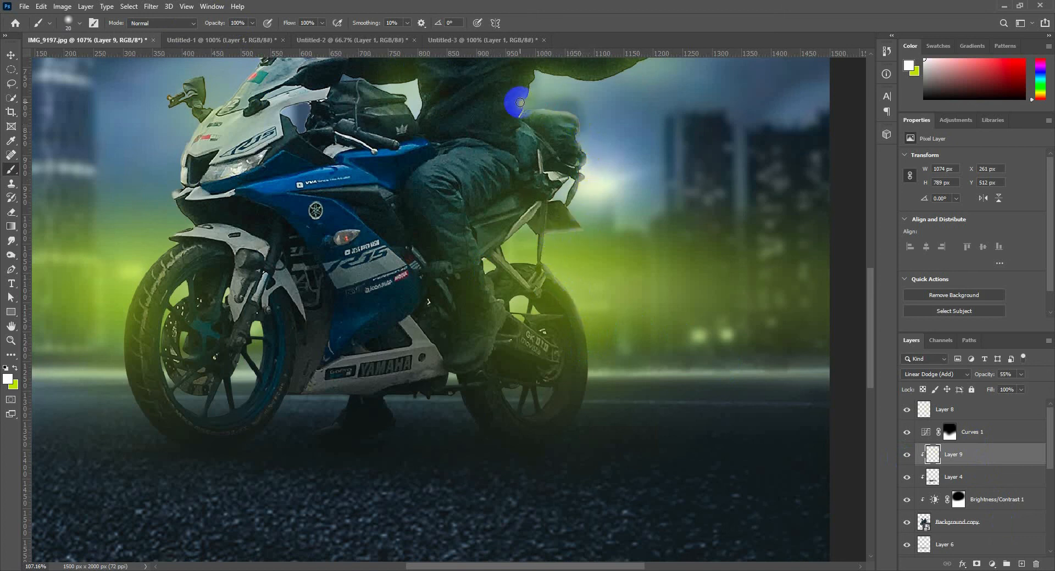
mouse_move(557, 102)
left_mouse_down()
mouse_move(512, 226)
mouse_move(483, 226)
mouse_move(498, 201)
left_mouse_up()
left_click_drag(604, 189, 619, 176)
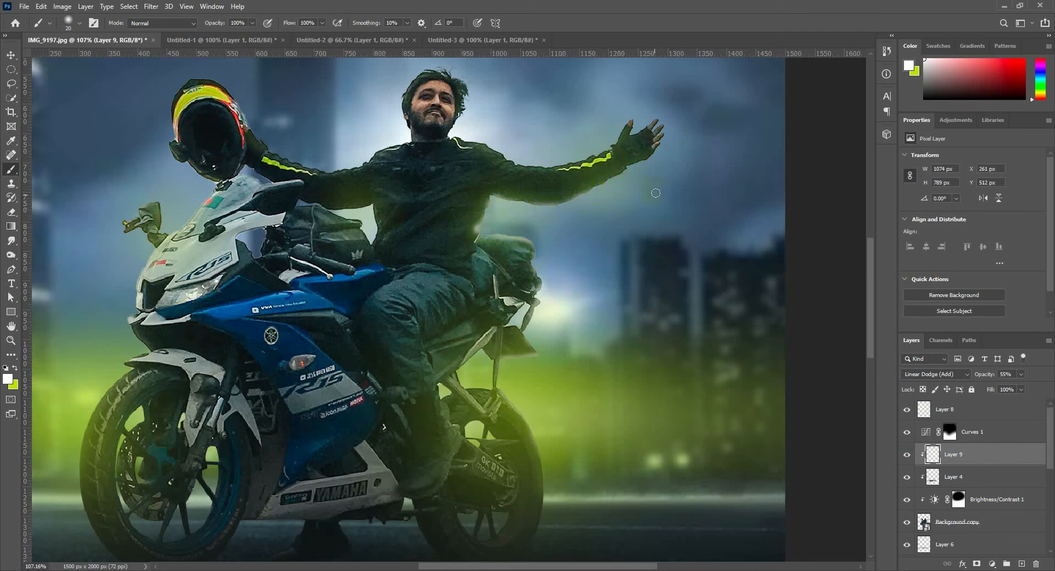
Step: Switch to a brighter yellow-green and paint rim light along the luggage, the rider's back and the underside of the arm
scroll(640, 243, "down", 2)
key("x")
scroll(434, 325, "up", 2)
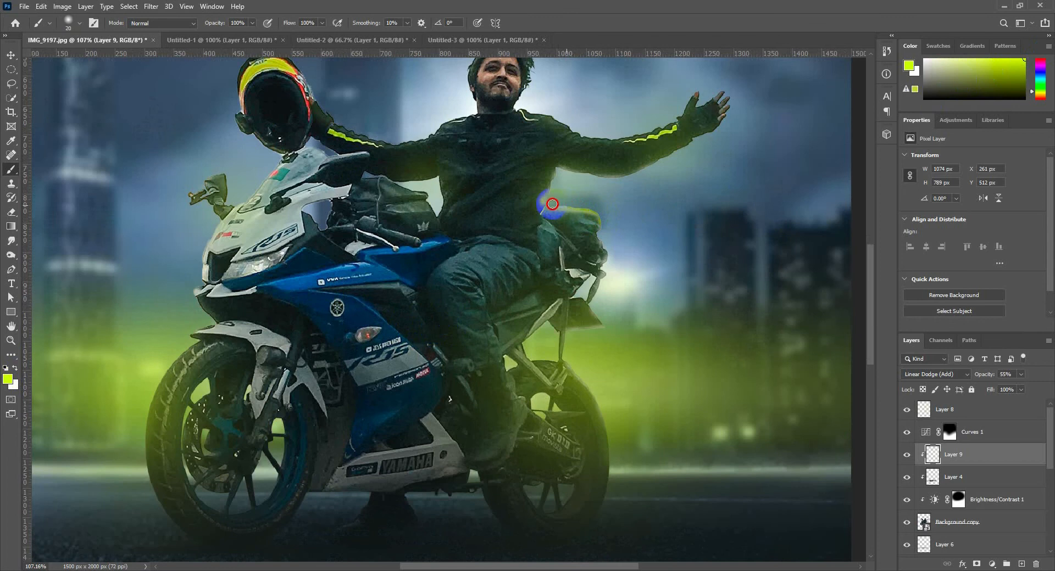
mouse_move(553, 204)
left_mouse_down()
mouse_move(547, 183)
mouse_move(563, 171)
left_mouse_up()
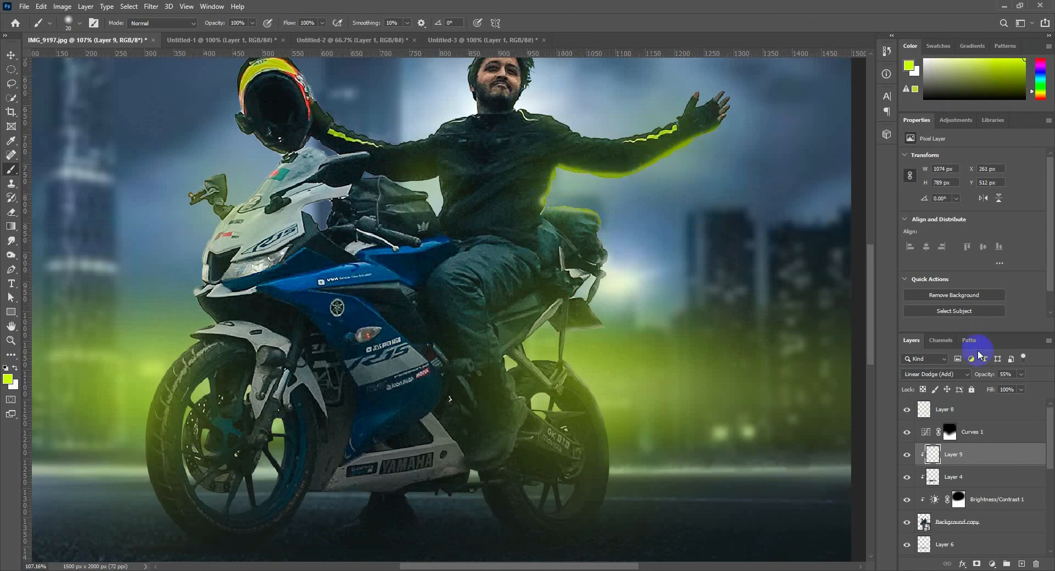
Step: Lower Layer 9's opacity to 35% and erase excess rim light under the outstretched arm with a 100 px soft eraser
left_click_drag(968, 376, 976, 377)
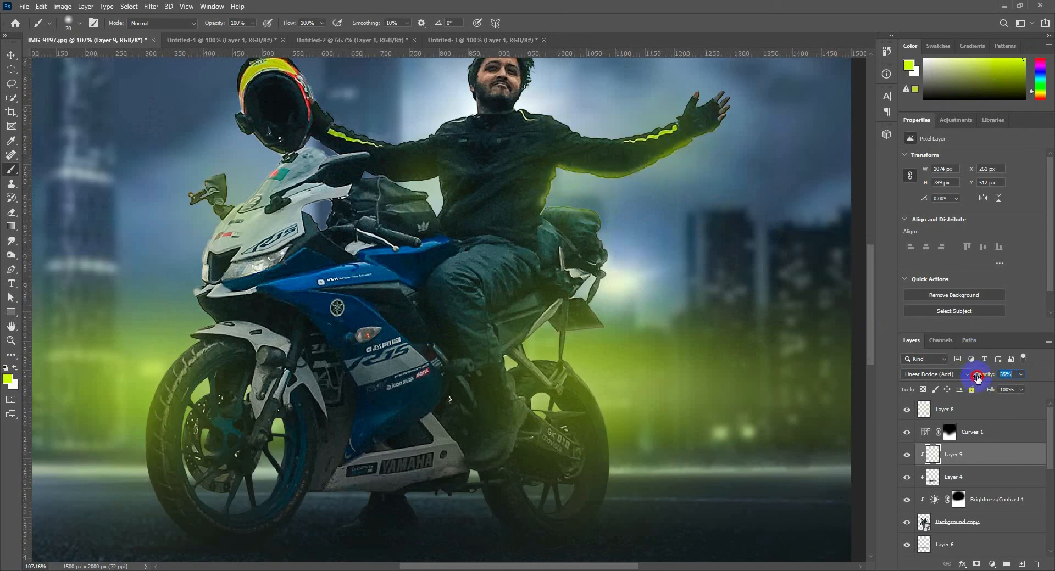
left_click(11, 212)
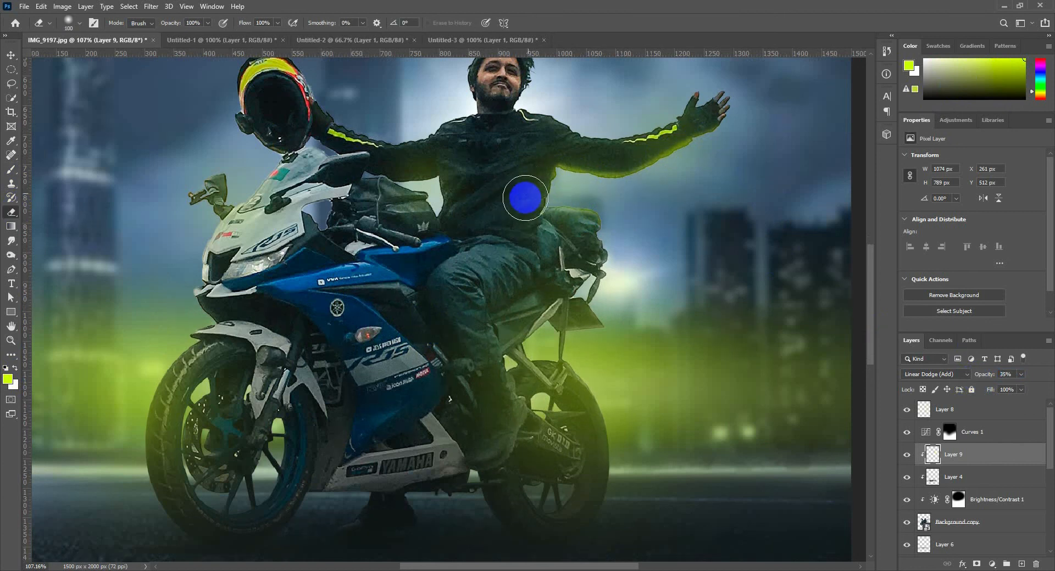
mouse_move(581, 157)
left_mouse_down()
mouse_move(622, 156)
mouse_move(685, 121)
left_mouse_up()
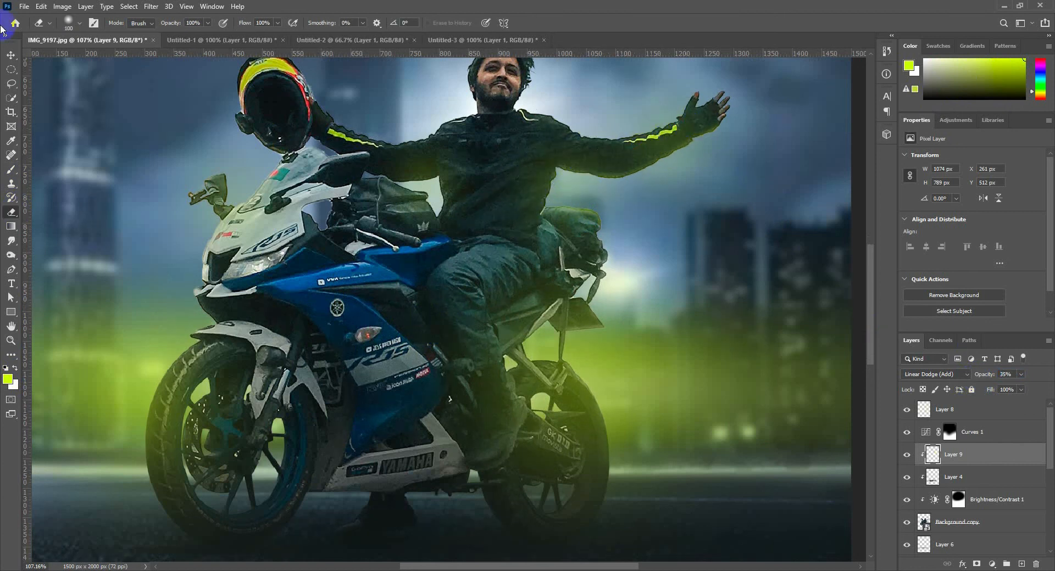
left_click(11, 55)
scroll(668, 288, "down", 13)
scroll(561, 308, "up", 3)
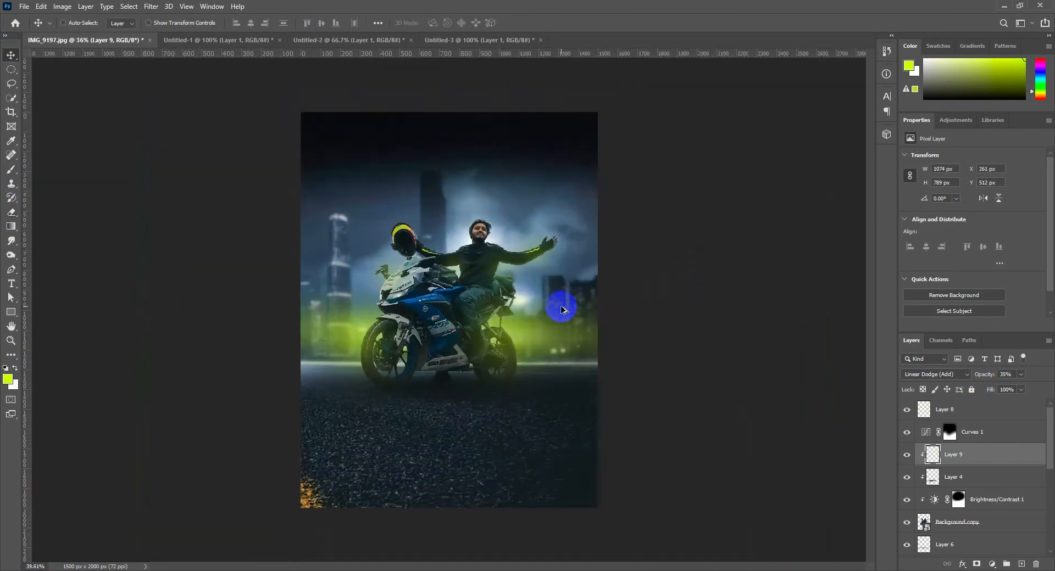
scroll(560, 306, "up", 2)
scroll(480, 263, "down", 2)
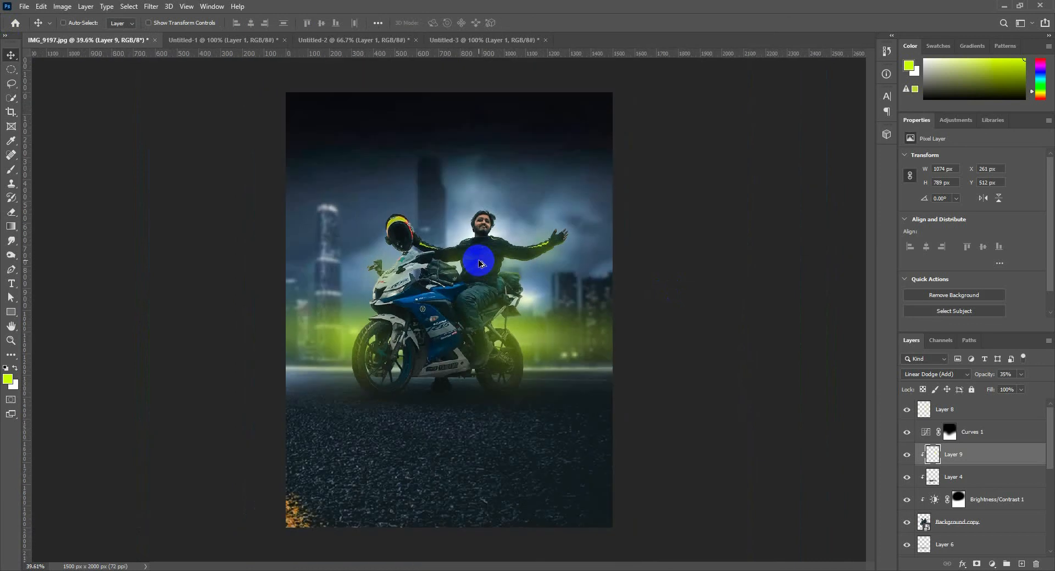
Step: Paint over the dark upper sky on Layer 2 with a sampled dark blue, using a 700 px soft brush at 100% opacity
left_click(504, 337)
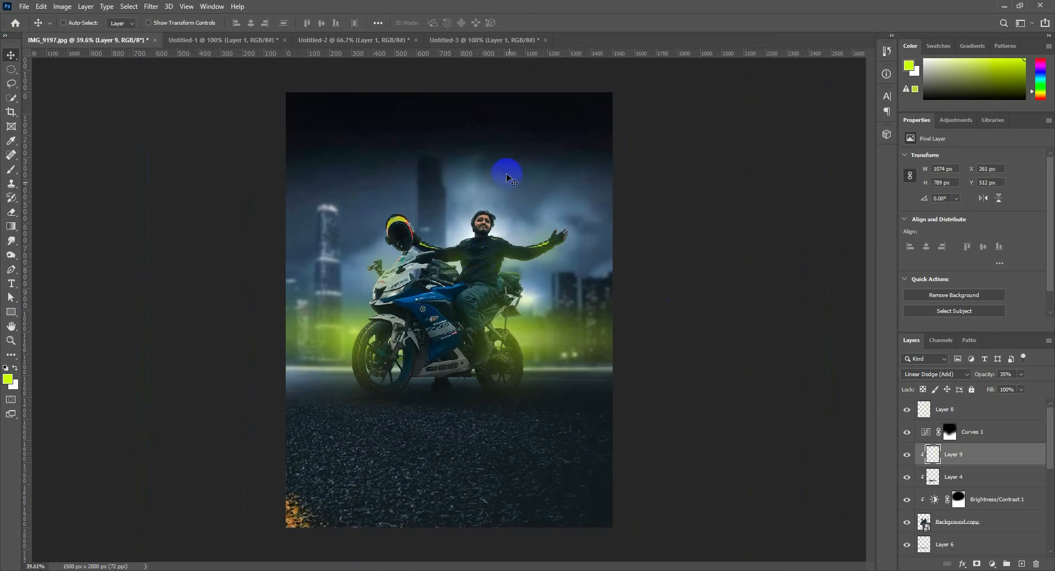
scroll(970, 508, "down", 5)
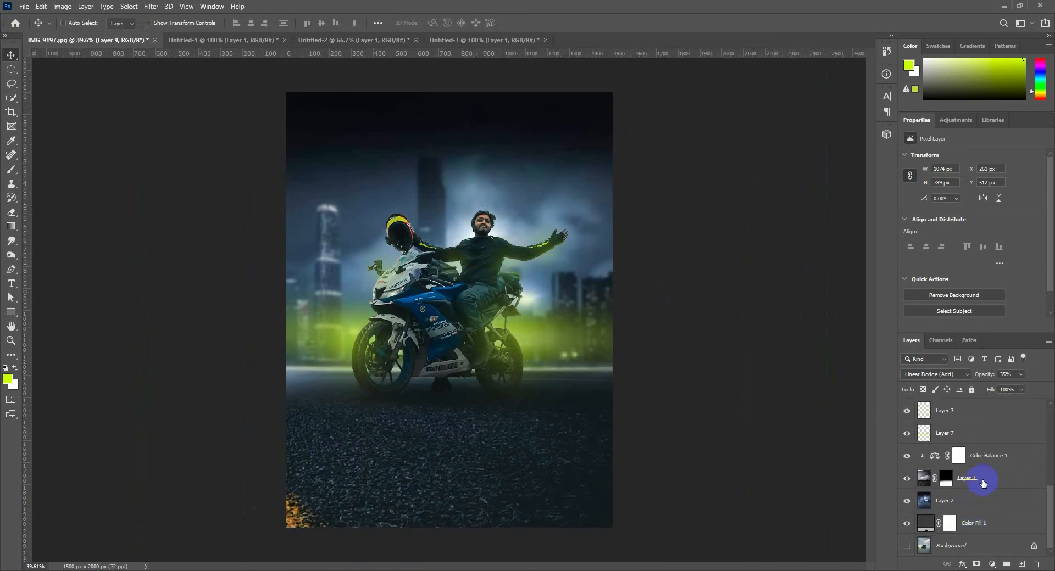
left_click(978, 509)
left_click(11, 169)
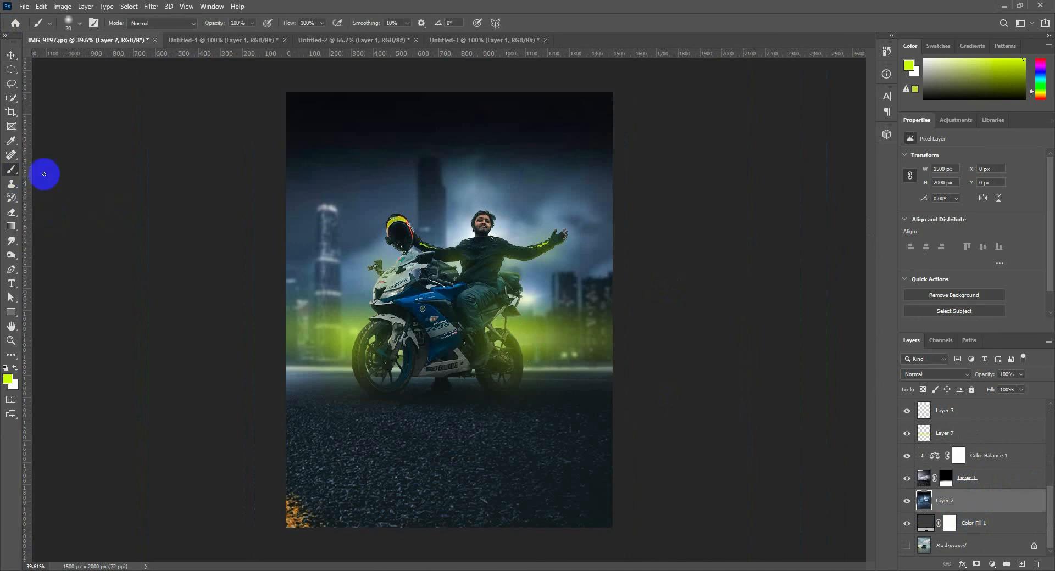
left_click(356, 173, "alt")
key("bracketright")
key("bracketright")
key("bracketright")
key("bracketright")
key("bracketright")
key("bracketright")
key("bracketright")
key("bracketright")
key("bracketright")
key("bracketright")
key("bracketright")
key("bracketright")
key("bracketright")
key("bracketright")
key("bracketright")
key("bracketright")
key("bracketright")
key("bracketright")
key("bracketright")
key("bracketright")
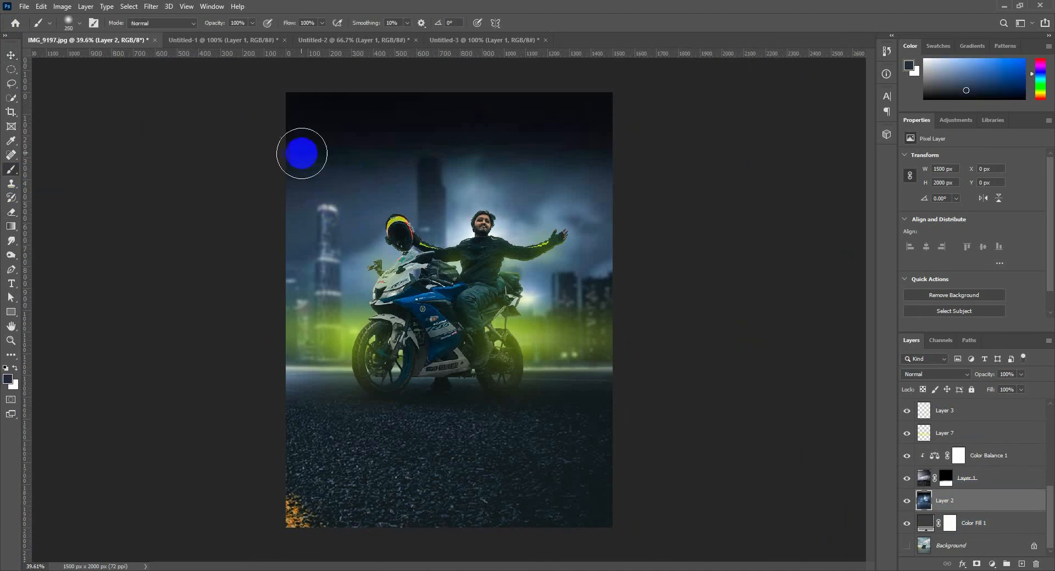
mouse_move(295, 121)
left_mouse_down()
mouse_move(358, 107)
mouse_move(635, 112)
left_mouse_up()
Step: Repaint the upper sky with a dark blue sampled from the sky near the image's right edge
left_click(461, 169, "alt")
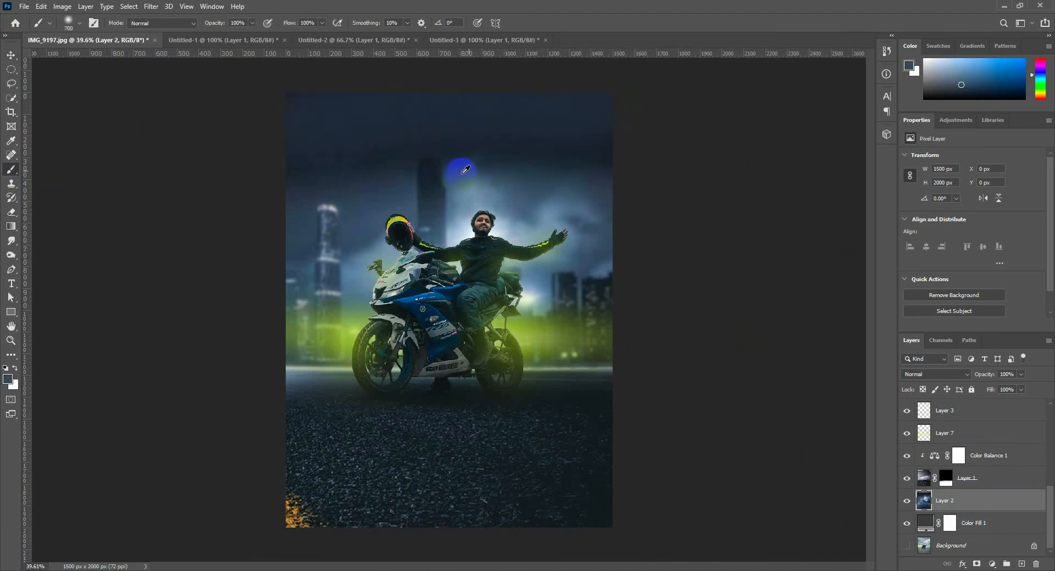
mouse_move(479, 166)
left_mouse_down()
mouse_move(408, 107)
mouse_move(275, 136)
left_mouse_up()
key("ctrl+z")
left_click(600, 160, "alt")
mouse_move(604, 148)
left_mouse_down()
mouse_move(467, 89)
mouse_move(303, 105)
left_mouse_up()
left_click(361, 190, "alt")
left_click_drag(418, 179, 556, 140)
key("ctrl+z")
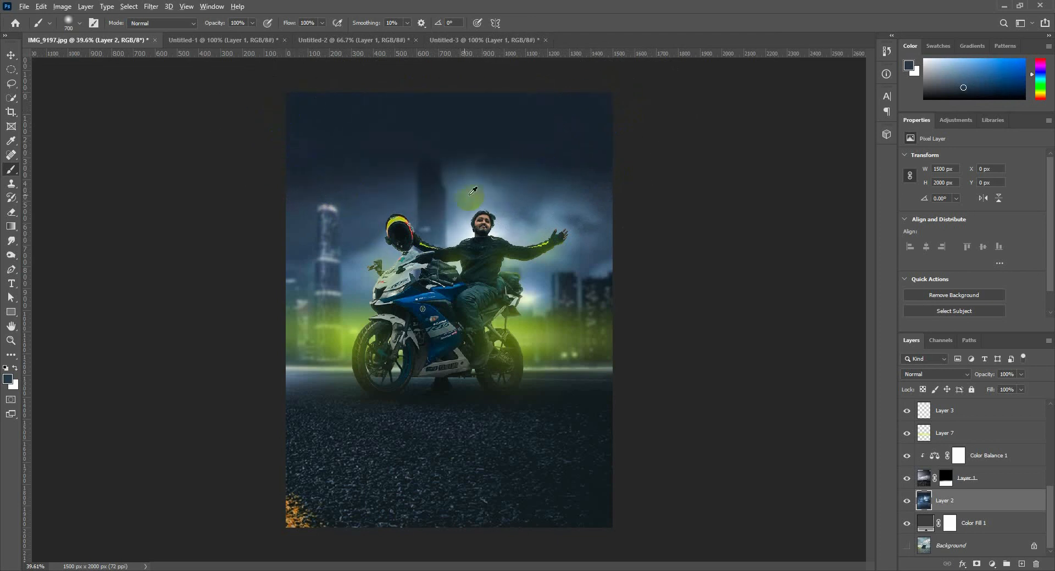
left_click(472, 194, "alt")
left_click(468, 149)
key("ctrl+z")
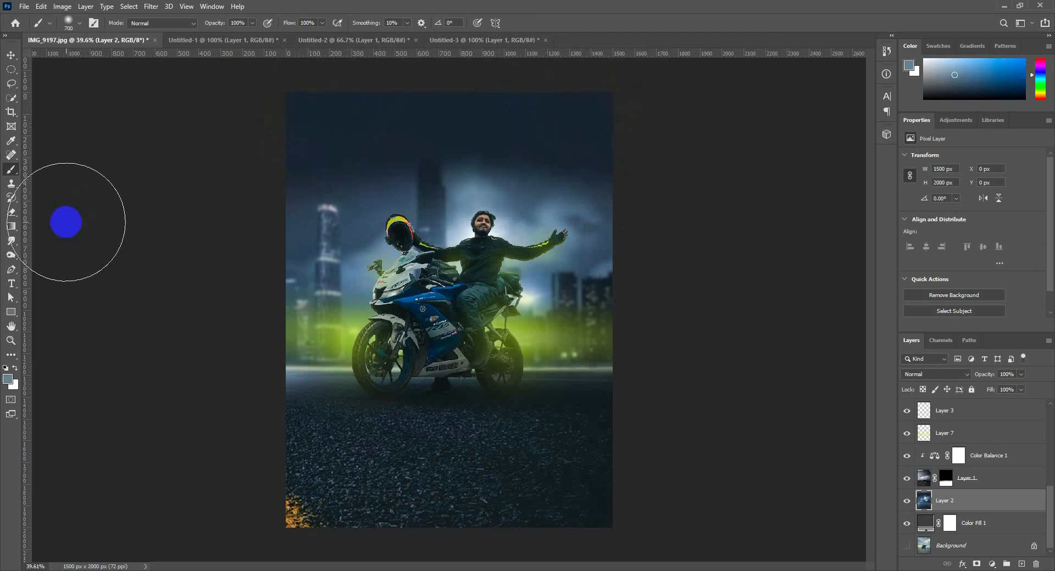
Step: Brush a lighter haze over the sky above the rider at 20% opacity with blues sampled from the clouds
key("2")
left_click(481, 152)
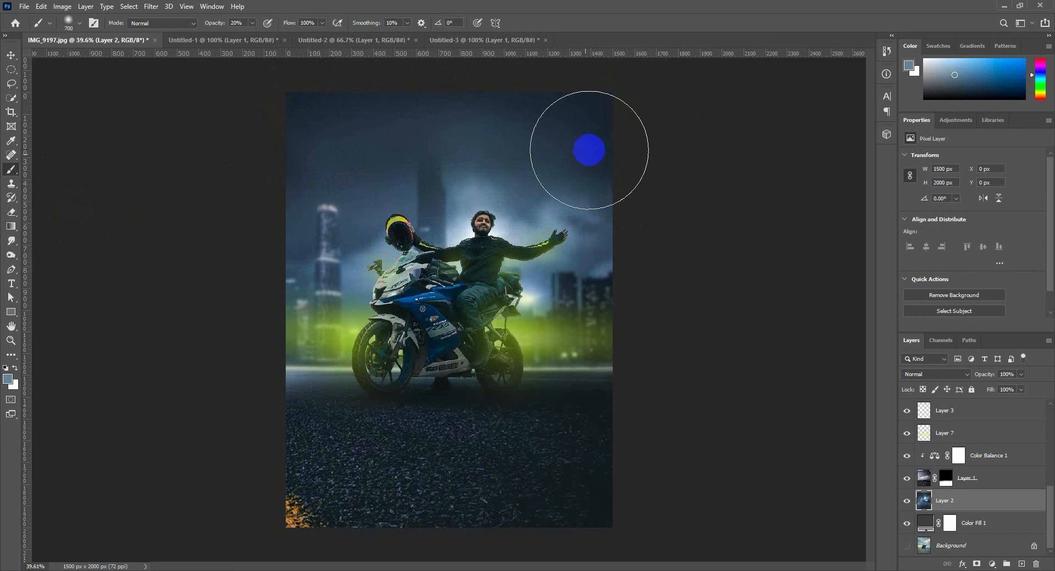
left_click(464, 228, "alt")
left_click_drag(467, 149, 346, 170)
Step: Darken the sky's upper edge and corners at 20% brush opacity with dark blues sampled near the skyline, and compare Layer 2 hidden and shown
left_click(562, 204, "alt")
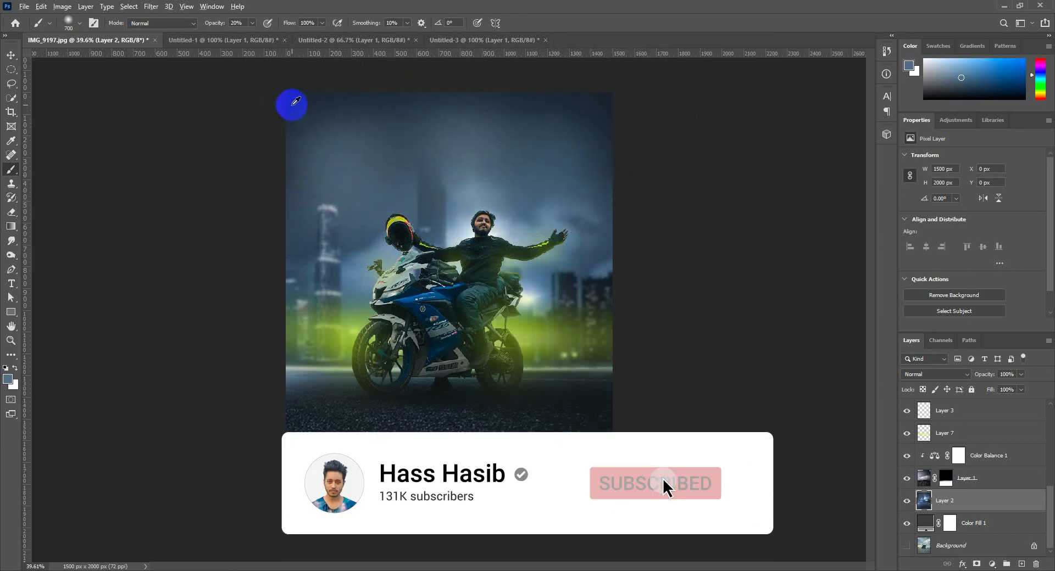
left_click(605, 280, "alt")
mouse_move(513, 64)
left_mouse_down()
mouse_move(332, 116)
mouse_move(312, 136)
mouse_move(351, 83)
left_mouse_up()
mouse_move(179, 210)
left_mouse_down()
mouse_move(387, 91)
mouse_move(570, 85)
mouse_move(593, 114)
mouse_move(349, 97)
left_mouse_up()
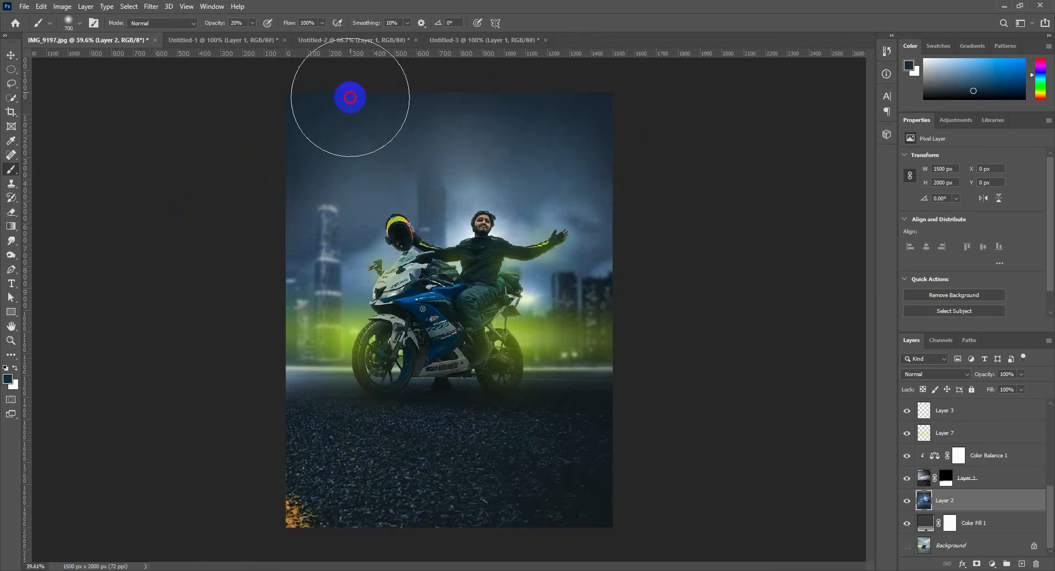
left_click(568, 280, "alt")
mouse_move(530, 95)
left_mouse_down()
mouse_move(386, 90)
mouse_move(294, 146)
left_mouse_up()
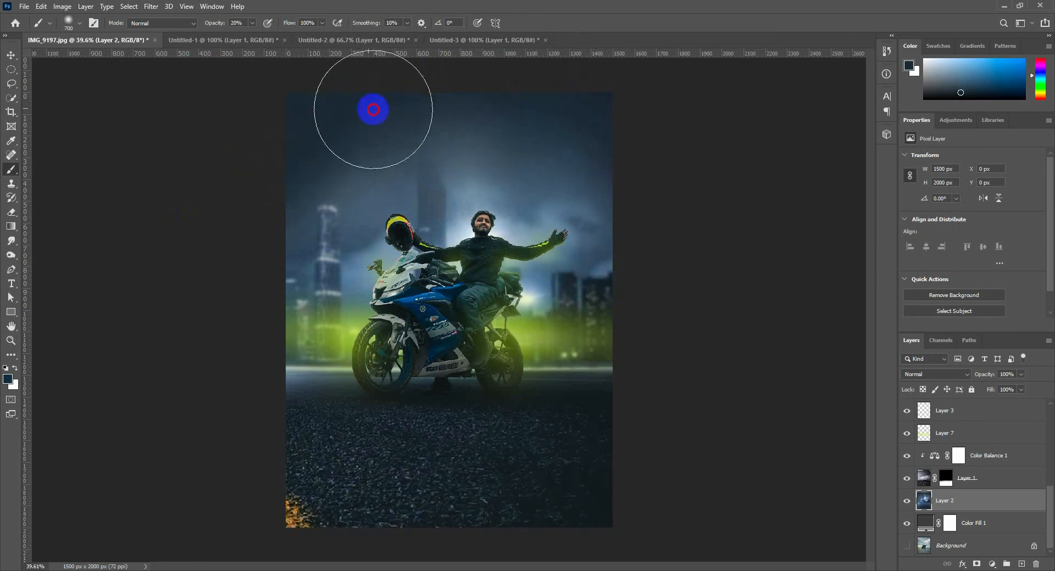
left_click(905, 502)
left_click(904, 502)
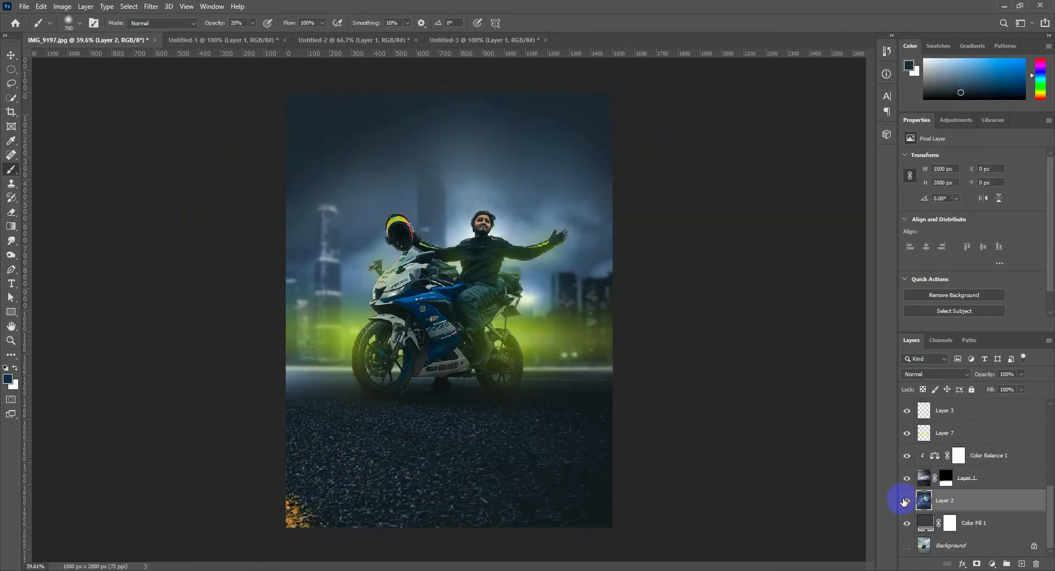
left_click(11, 55)
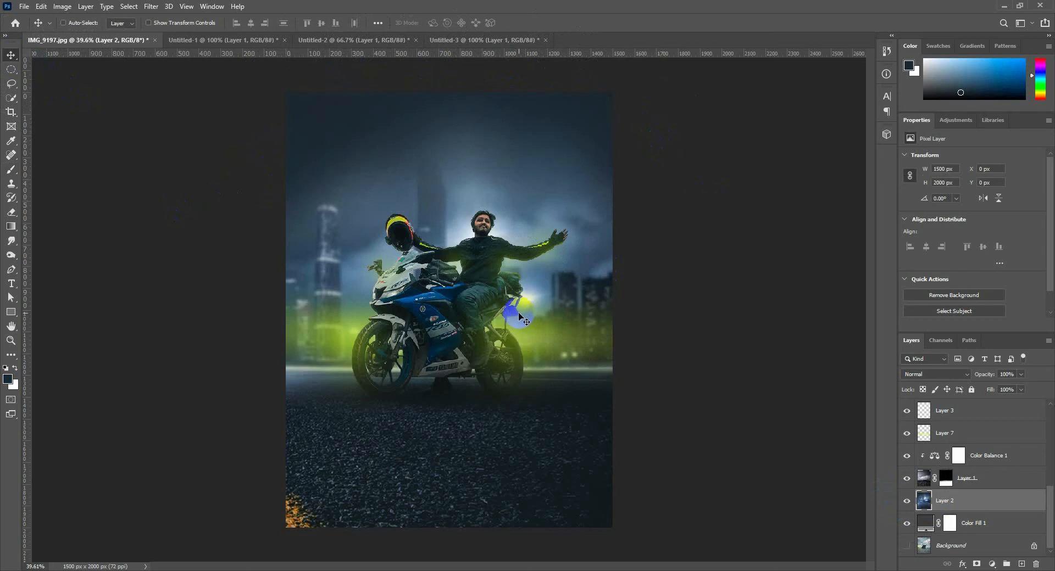
Step: Add a new layer above Layer 8 and sample the pinkish red of the motorcycle's turn signal
scroll(435, 342, "up", 7)
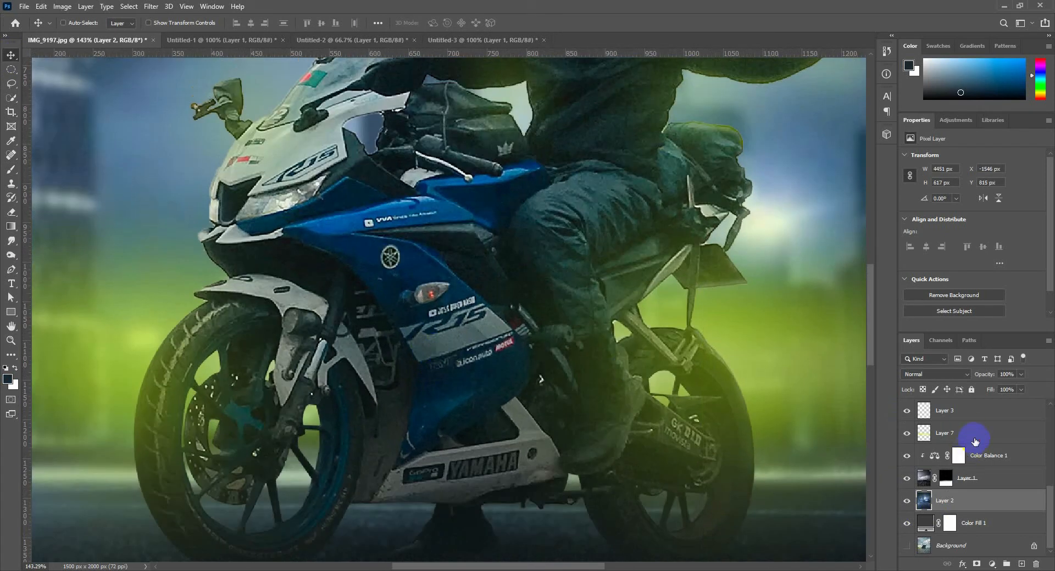
left_click(975, 440)
scroll(976, 438, "up", 5)
left_click(970, 451)
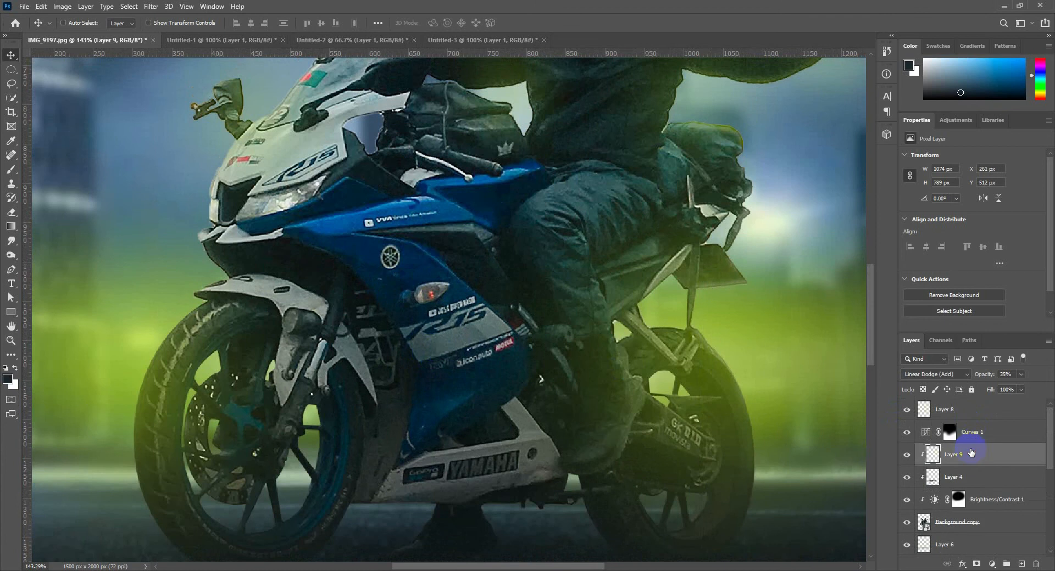
left_click(965, 408)
key("ctrl+shift+alt+n")
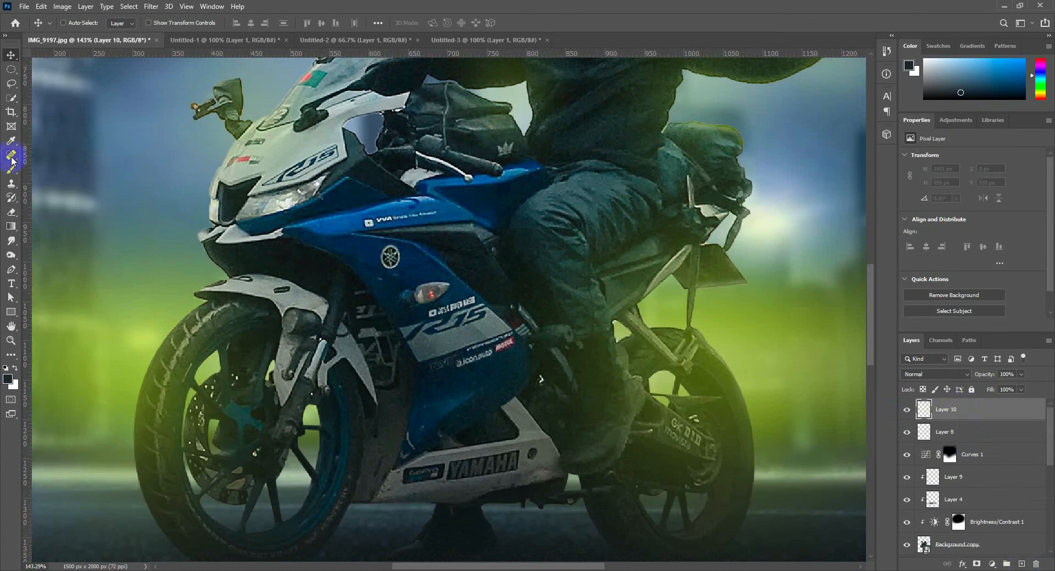
left_click(11, 141)
scroll(433, 372, "up", 2)
left_click(433, 254)
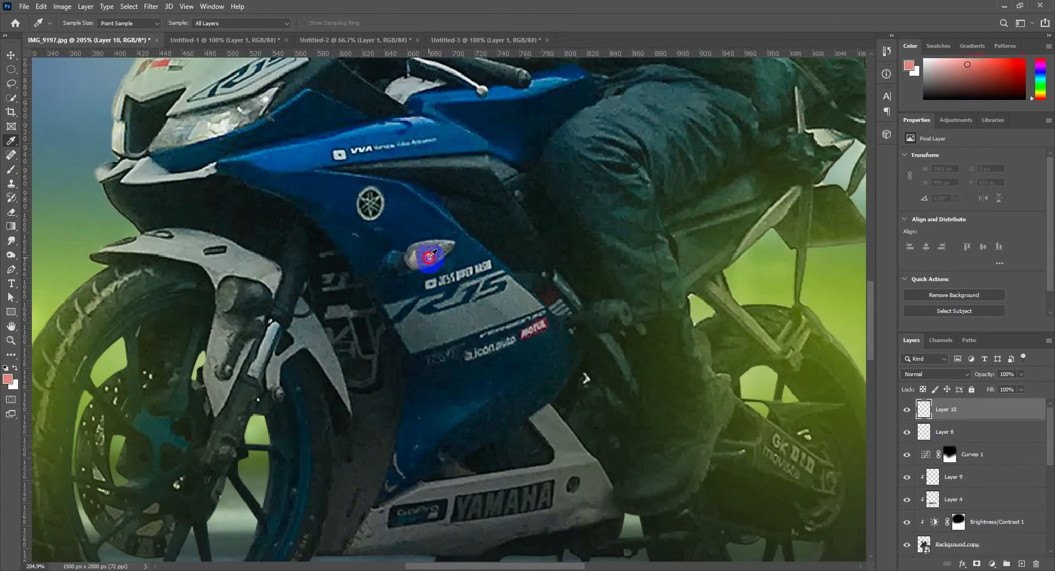
Step: Paint a soft glow over the turn signal with a 70 px brush at 20% opacity
left_click(10, 171)
key("[")
key("[")
key("[")
key("[")
key("[")
key("[")
key("[")
key("[")
key("[")
key("[")
key("[")
key("[")
key("[")
key("[")
key("[")
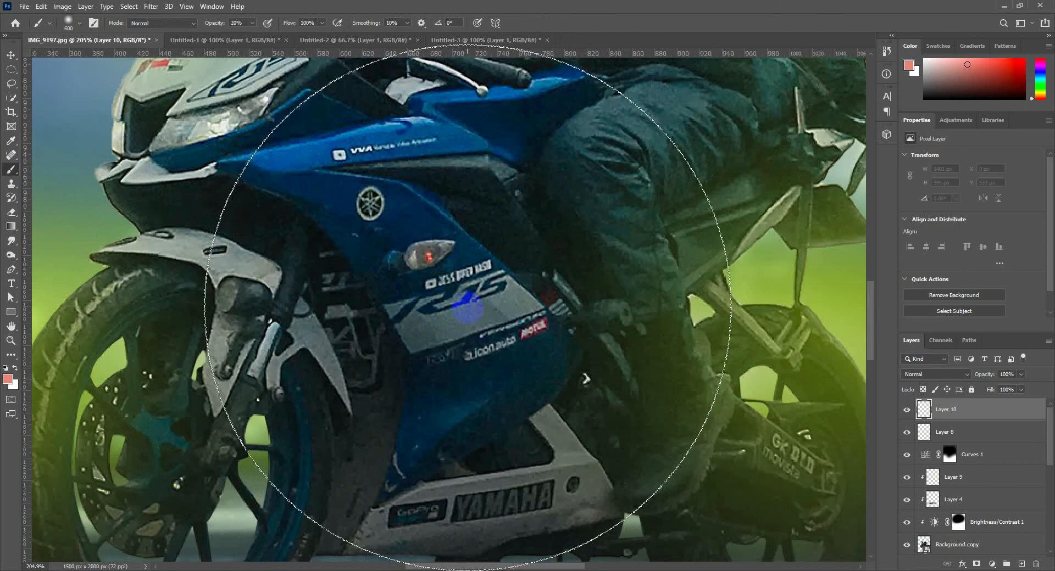
left_click_drag(418, 257, 425, 254)
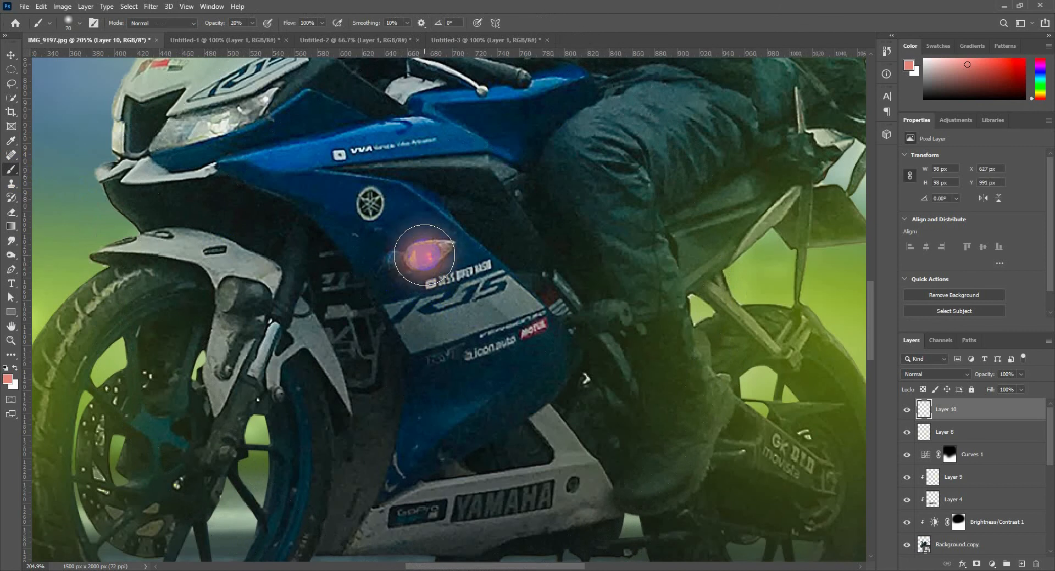
Step: Switch to a vivid red for the turn signal glow and set Layer 10's blend mode to Overlay
left_click(8, 379)
left_click(753, 272)
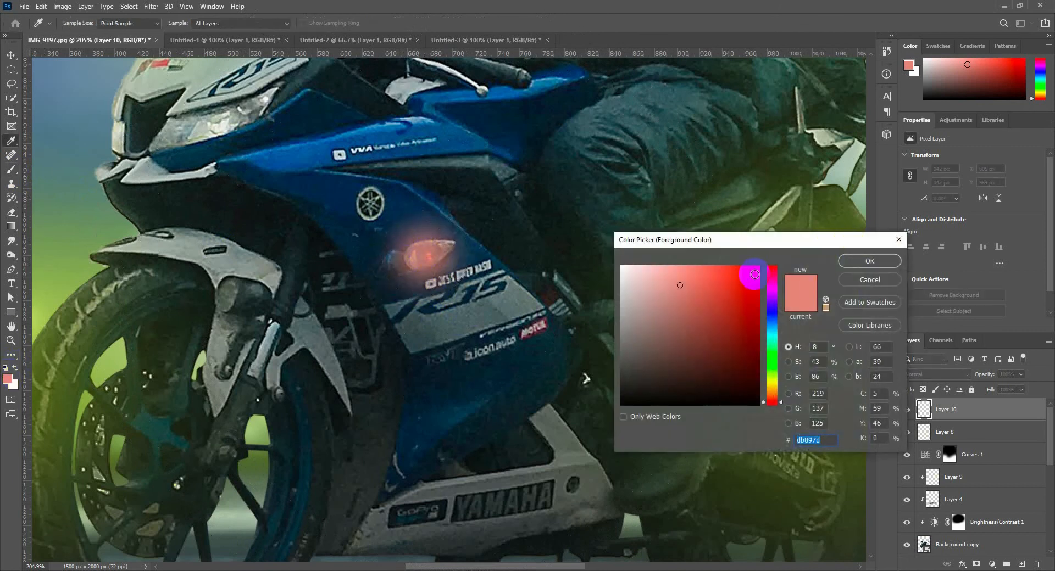
left_click(856, 262)
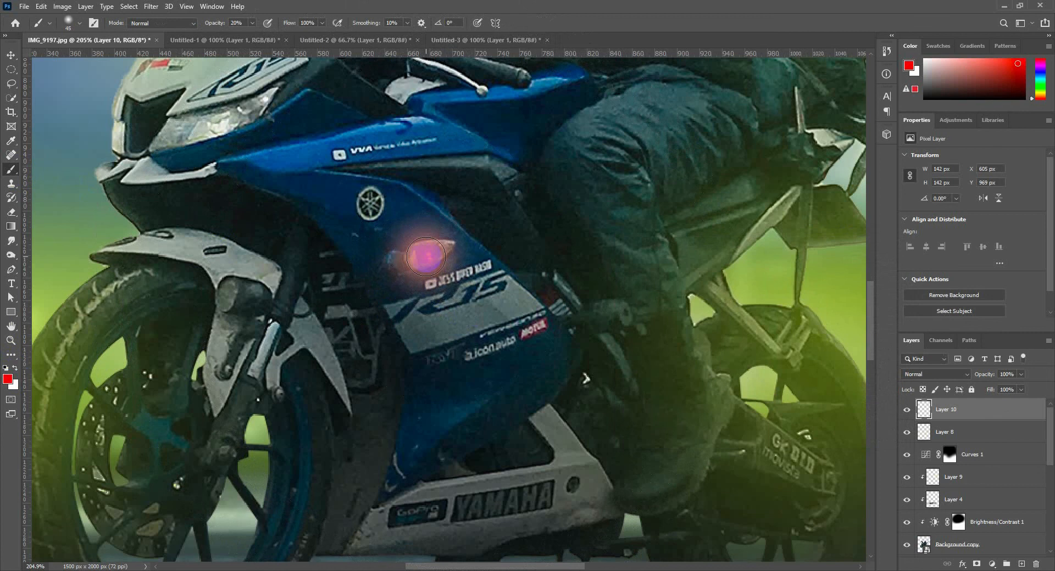
left_click(934, 374)
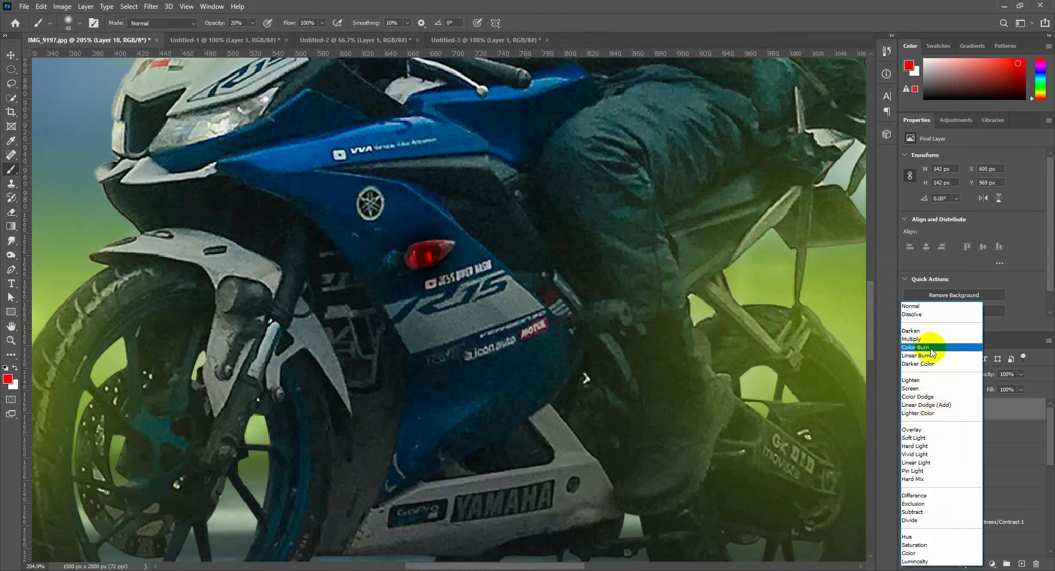
left_click(926, 430)
Step: Add another layer and paint an orange-red (#ee5740) glow on the turn signal with an 80 px brush
left_click(1021, 565)
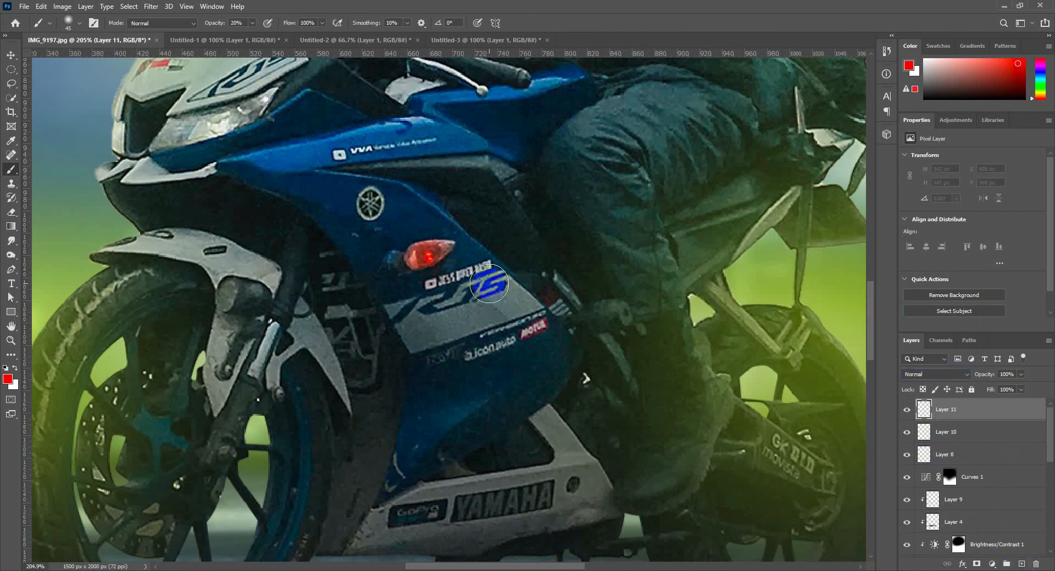
left_click(8, 381)
left_click(748, 285)
left_click_drag(748, 286, 721, 275)
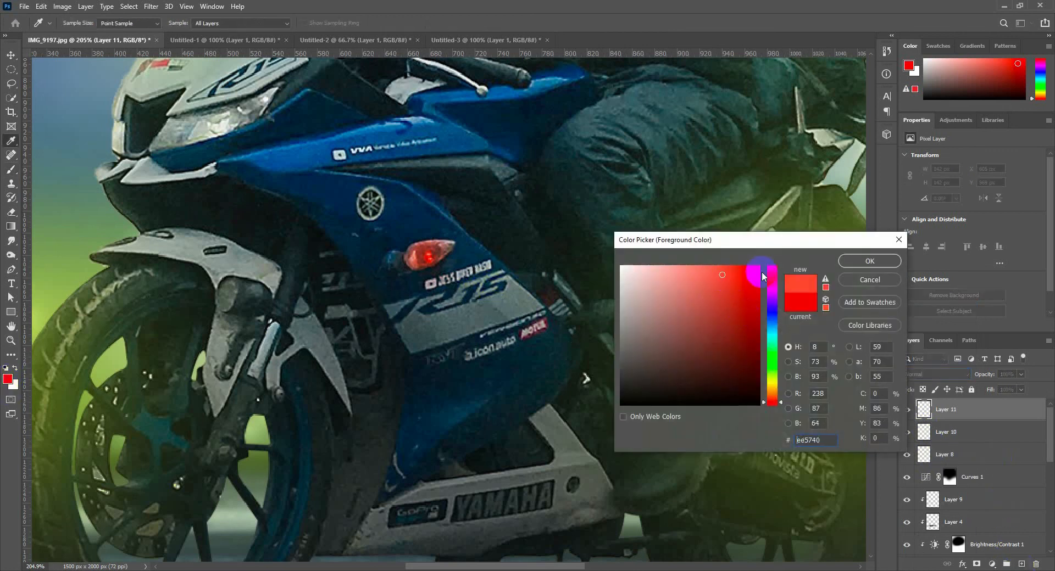
left_click(870, 261)
left_click(427, 256)
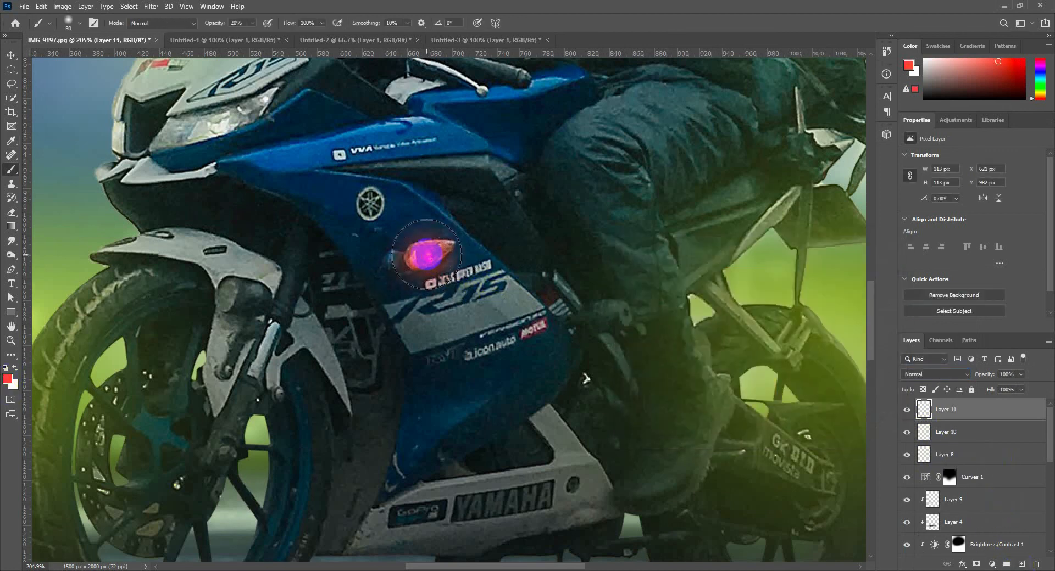
Step: Set Layer 11's blend mode to Linear Dodge (Add)
left_click(934, 374)
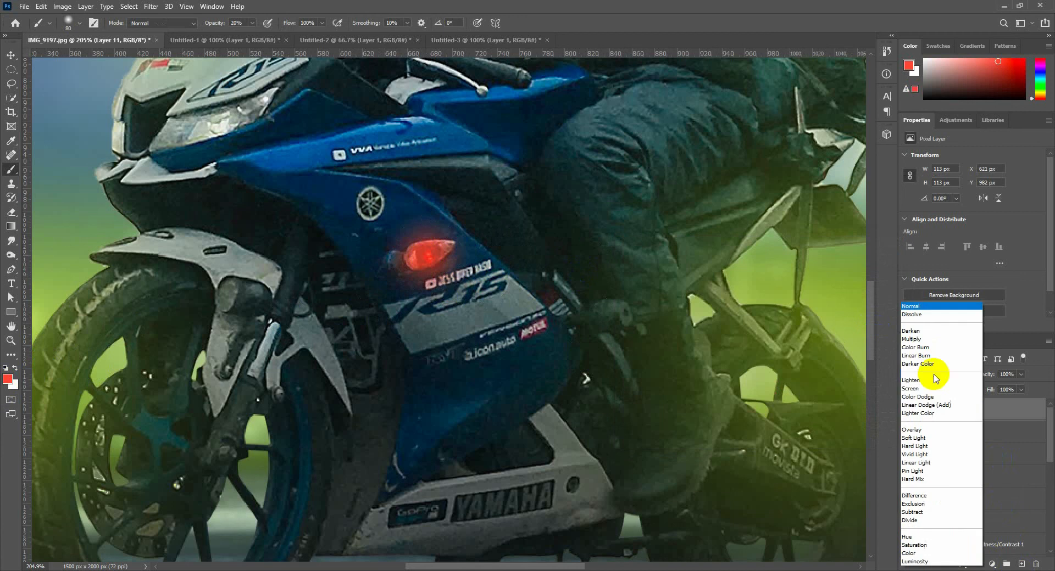
left_click(926, 405)
left_click(11, 55)
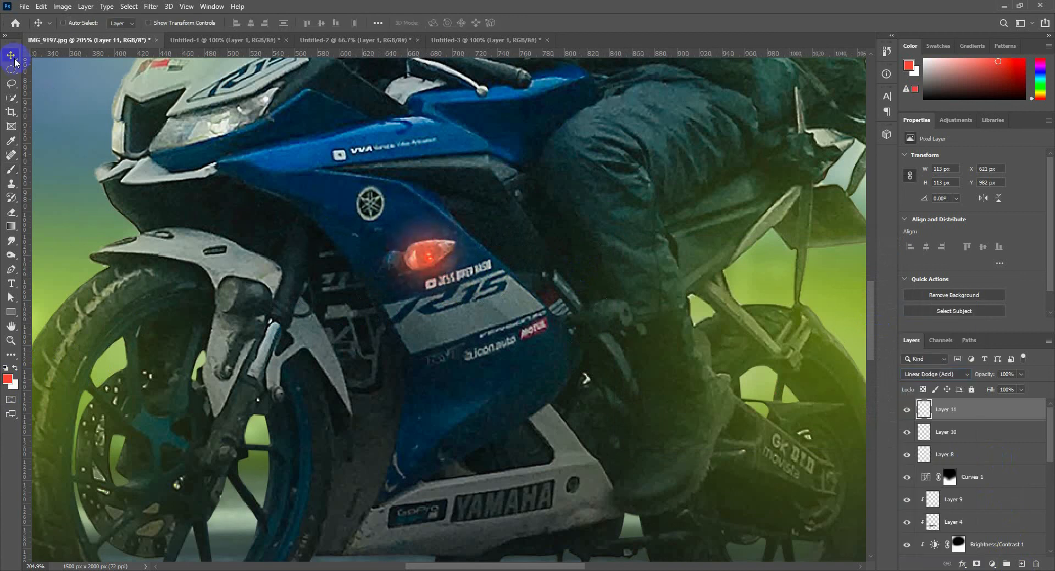
Step: Duplicate Layer 11 and stretch the copy into a thin horizontal light streak through the turn signal, about 2063 × 16 px
scroll(352, 349, "down", 10)
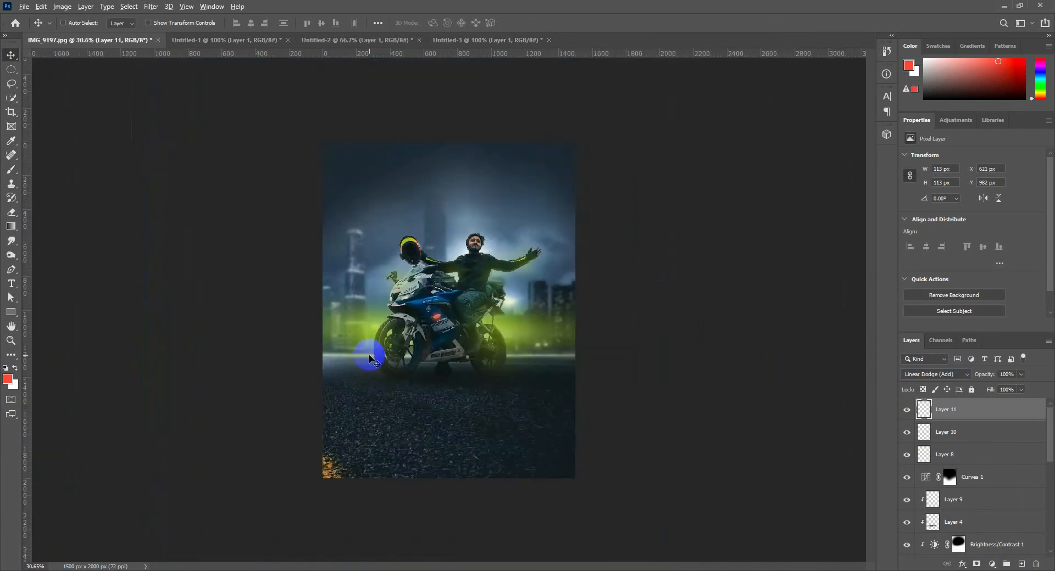
scroll(372, 360, "up", 4)
scroll(379, 354, "up", 3)
key("ctrl+j")
scroll(533, 302, "up", 4)
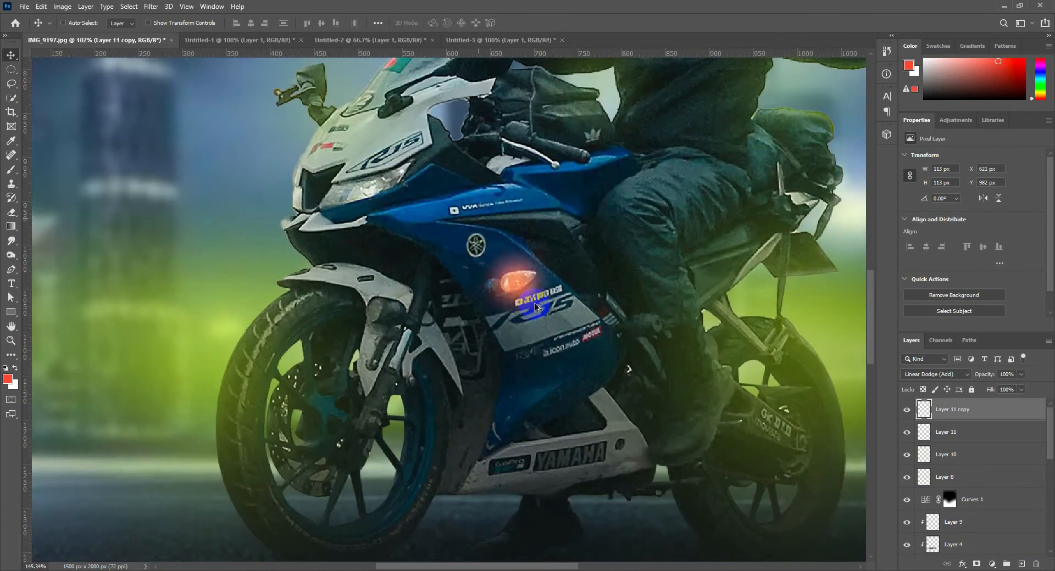
key("ctrl+t")
mouse_move(563, 288)
left_mouse_down()
mouse_move(813, 252)
mouse_move(928, 250)
left_mouse_up()
scroll(568, 348, "down", 6)
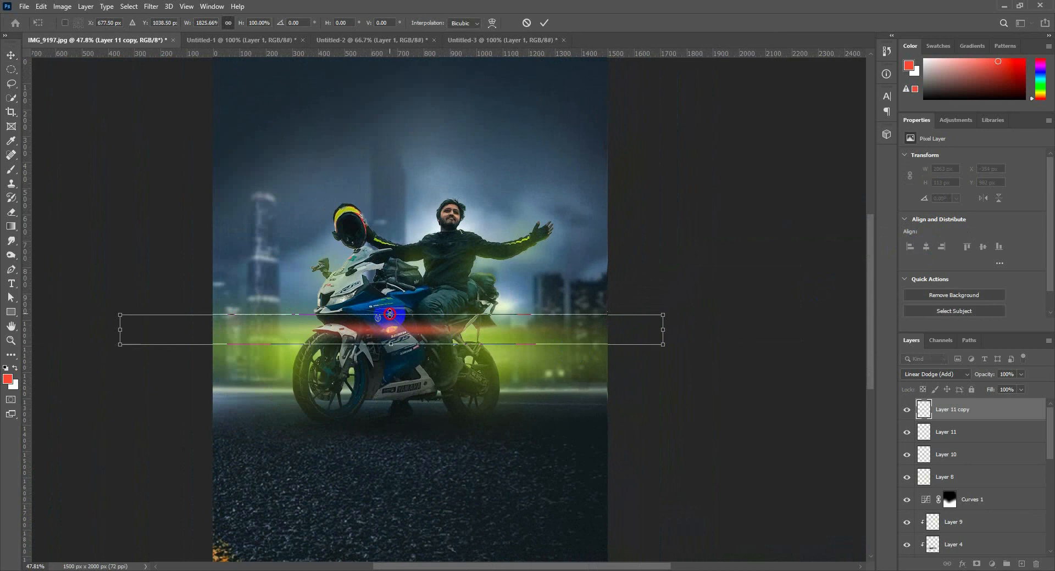
mouse_move(389, 314)
left_mouse_down()
mouse_move(387, 325)
mouse_move(396, 323)
left_mouse_up()
key("Return")
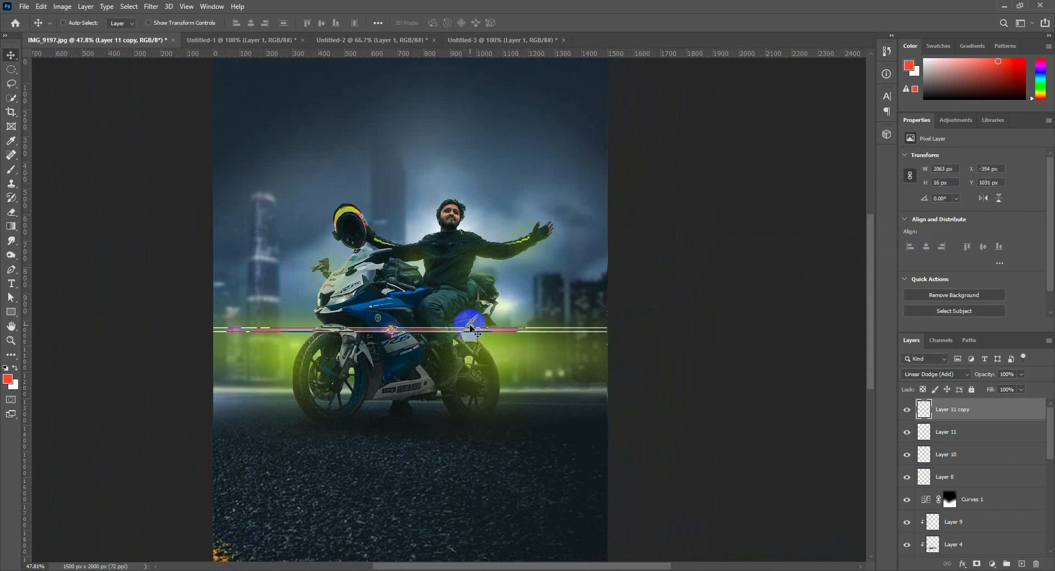
Step: Duplicate the light streak slightly below the first one and shrink the copy to about 855 × 6 px
left_click(12, 56)
scroll(306, 323, "up", 3)
scroll(403, 361, "up", 5)
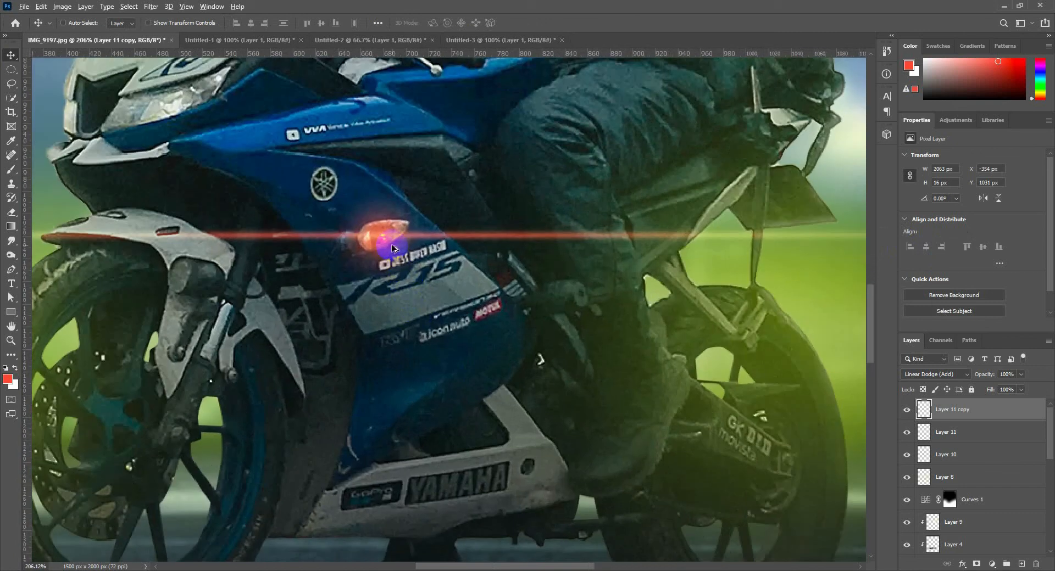
left_click_drag(395, 247, 399, 254)
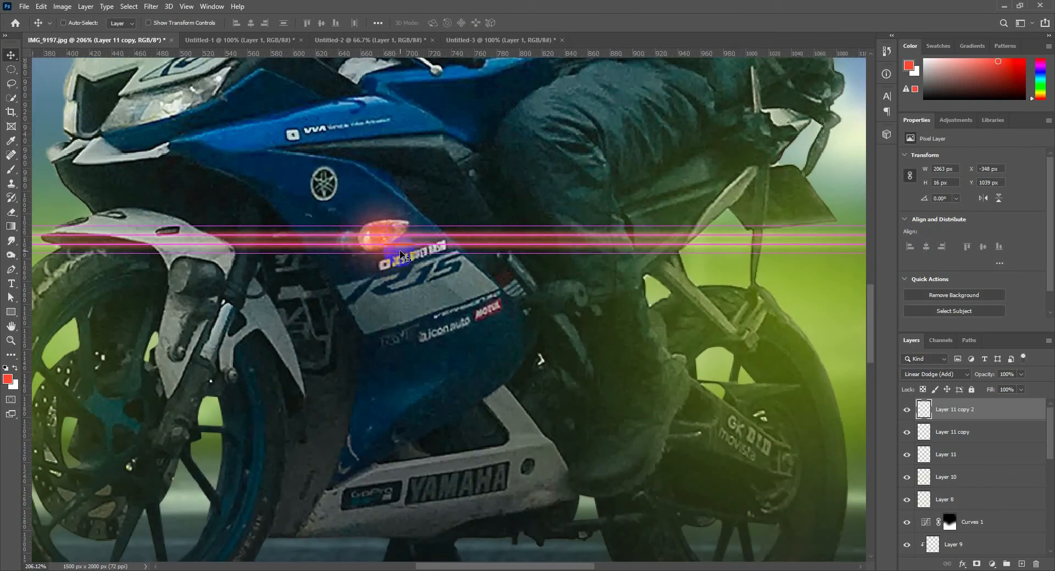
key("ctrl+j")
key("ctrl+t")
left_click_drag(184, 24, 151, 32)
key("Return")
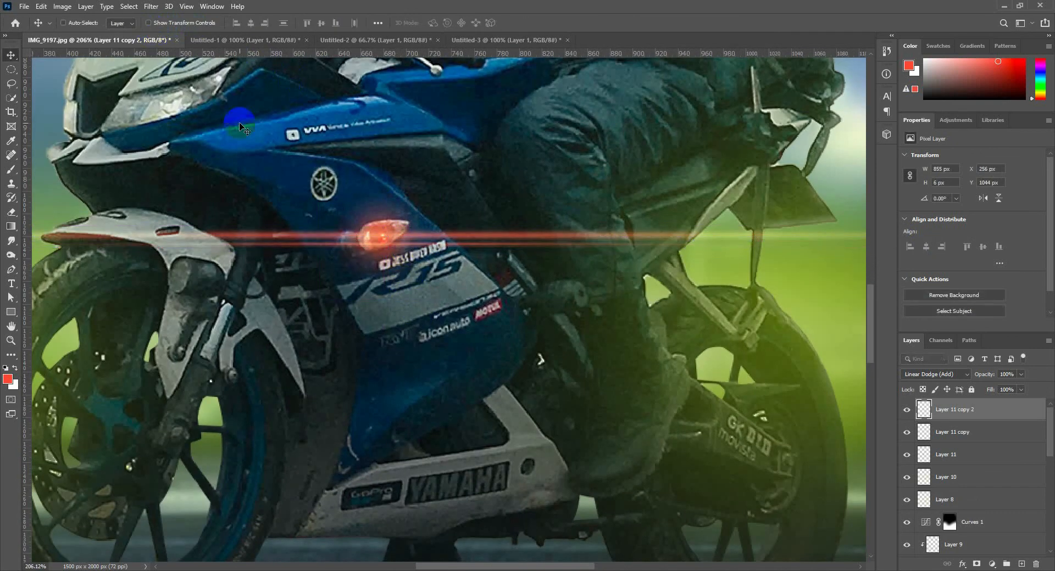
Step: Duplicate the small 855 × 6 px light streak and place the copy across the upper part of the turn signal, around X 189, Y 1030 px
mouse_move(413, 243)
left_mouse_down()
mouse_move(418, 226)
mouse_move(371, 233)
left_mouse_up()
key("ctrl+j")
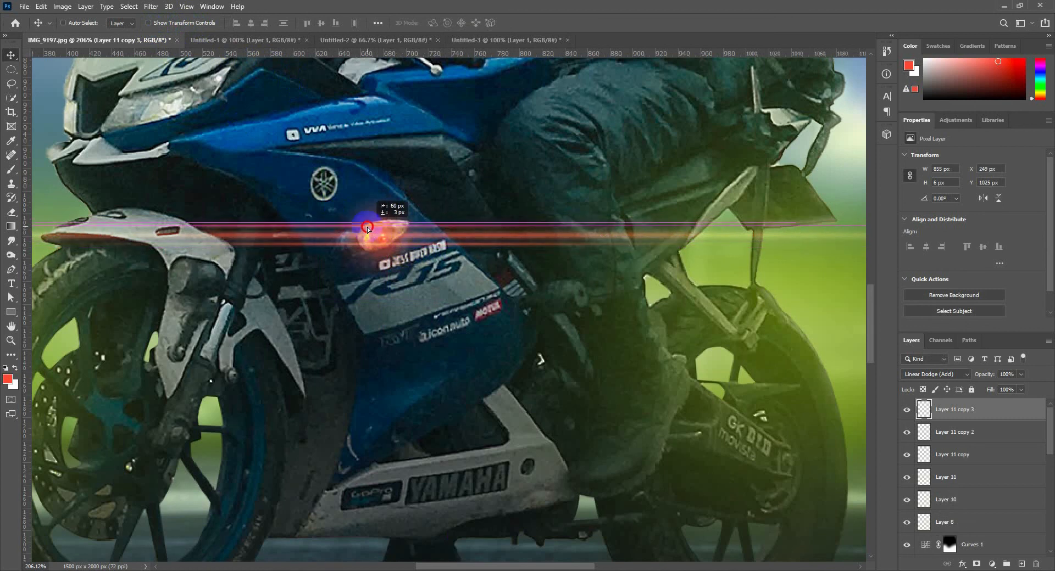
scroll(446, 279, "down", 1)
scroll(446, 279, "down", 15)
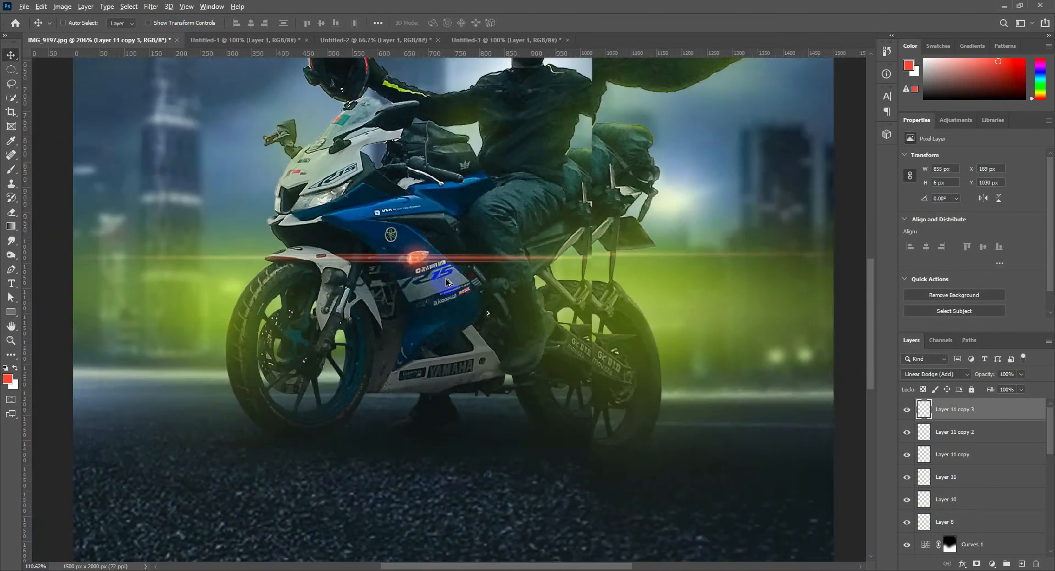
scroll(458, 325, "up", 5)
scroll(458, 325, "up", 1)
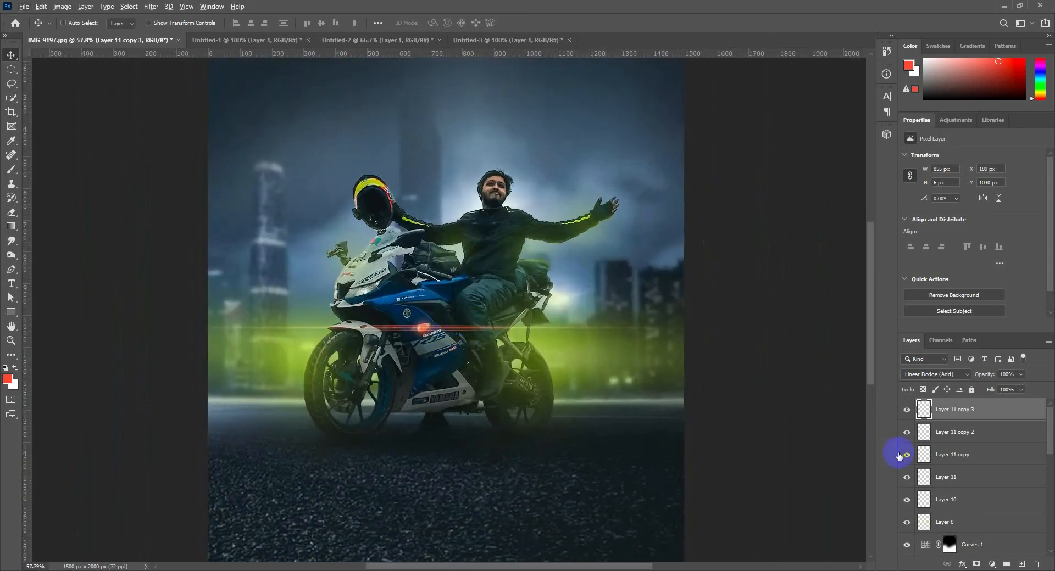
Step: Merge the three light streak layers into one and set the merged layer's blend mode to Linear Dodge (Add)
left_click(962, 455, "shift")
key("ctrl+e")
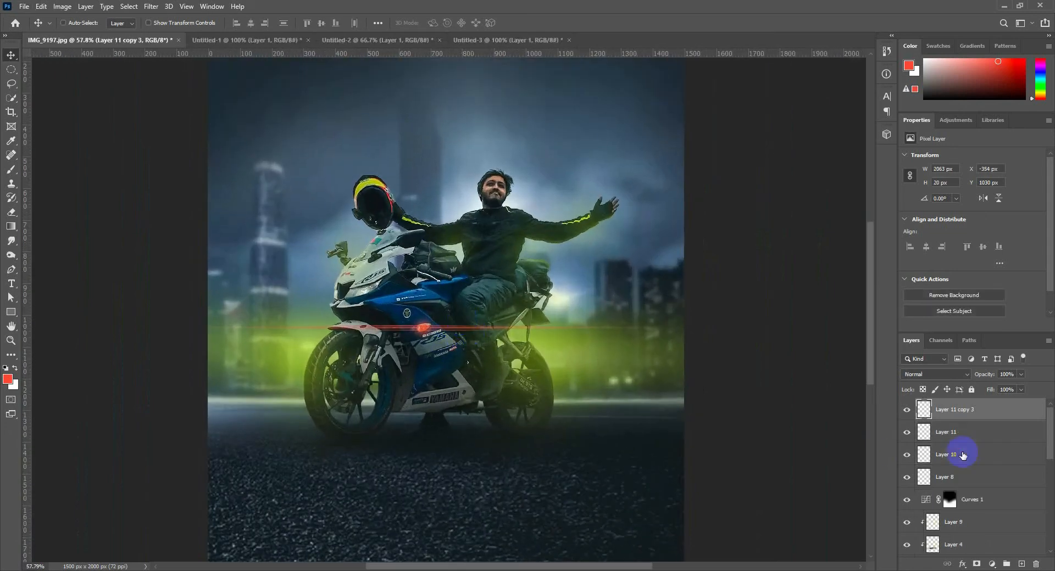
left_click(923, 375)
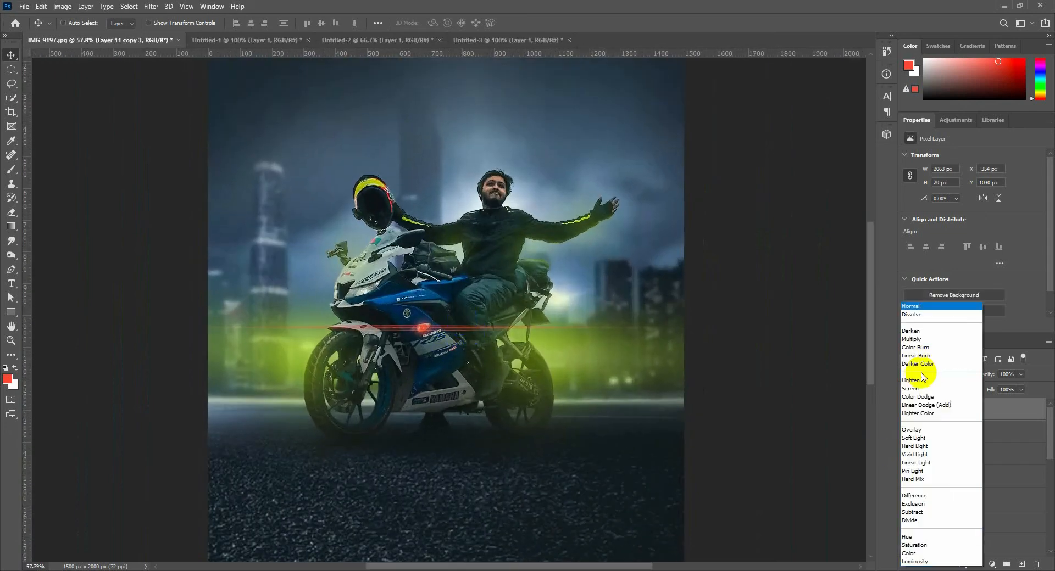
left_click(926, 405)
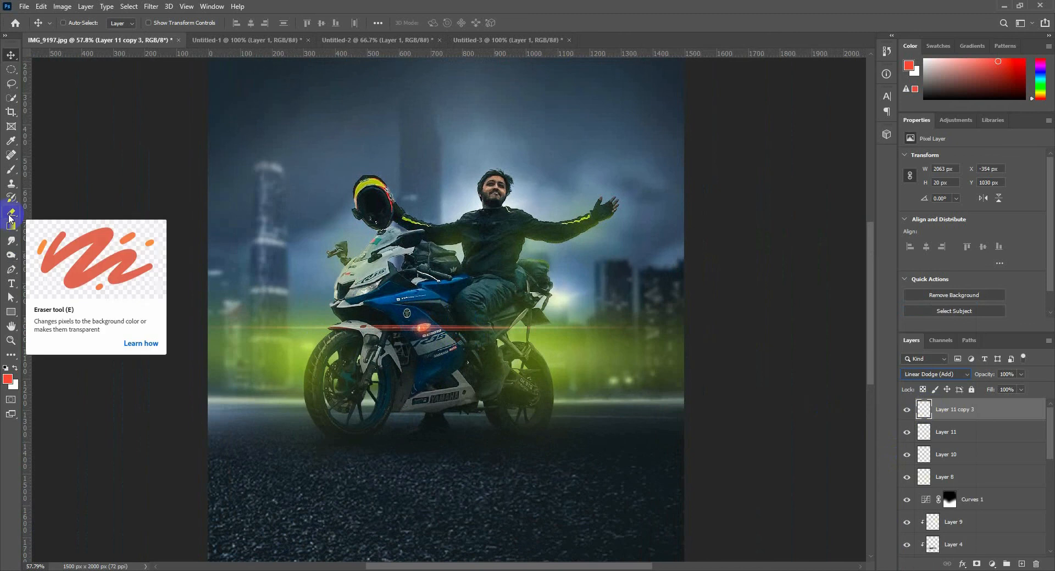
Step: Fade both outer ends of the merged light streak with a soft eraser at 1200 px
left_click(11, 212)
key("bracketright")
key("bracketright")
key("bracketright")
key("bracketright")
key("bracketright")
key("bracketright")
key("bracketright")
key("bracketright")
key("bracketright")
key("bracketright")
key("bracketright")
key("bracketright")
key("bracketright")
key("bracketright")
key("bracketright")
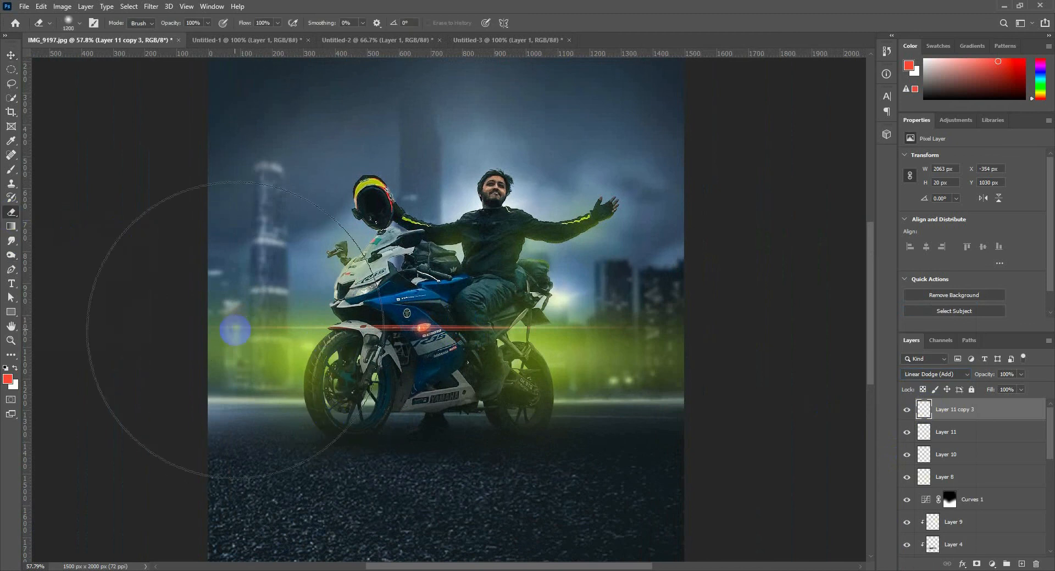
left_click(229, 329)
left_click(625, 330)
Step: Soften the light streak around the turn signal with a smaller soft eraser of 800 px
key("bracketleft")
key("bracketleft")
key("bracketleft")
left_click(424, 354)
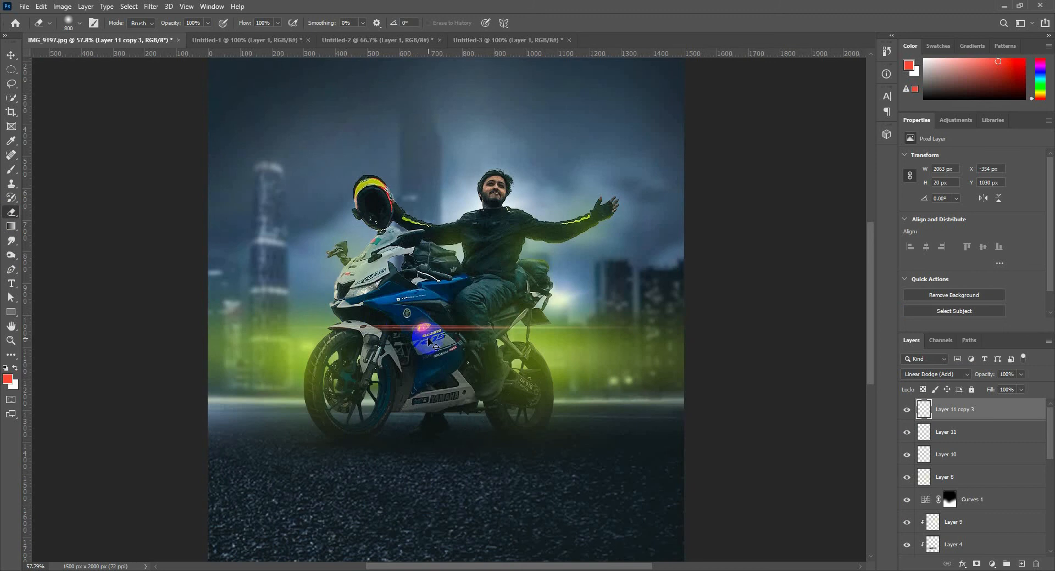
key("bracketleft")
left_click(11, 55)
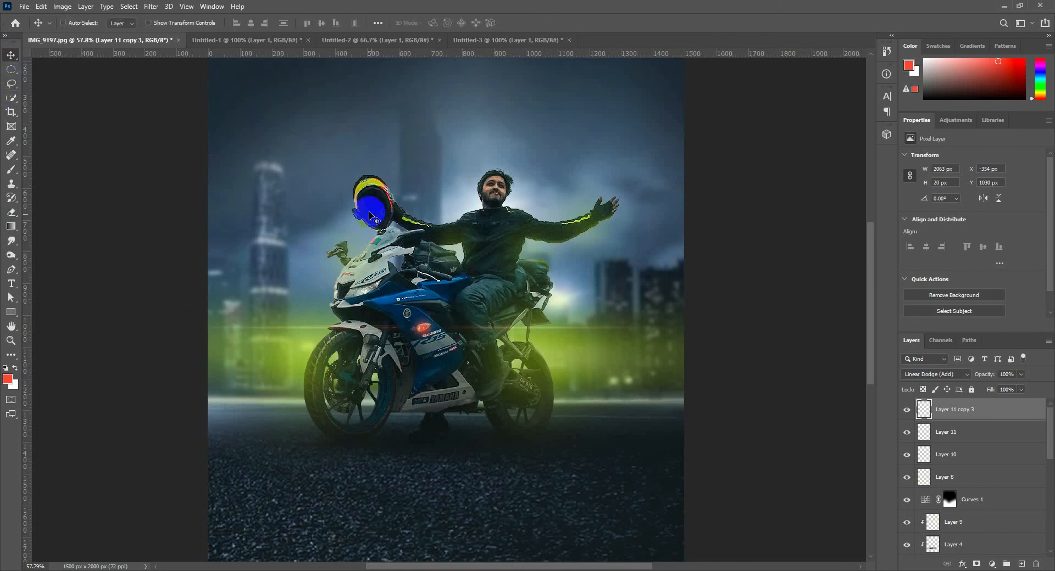
Step: Add an empty layer on top and, above it, a Photo Filter adjustment layer using the Deep Blue filter
scroll(369, 196, "down", 4)
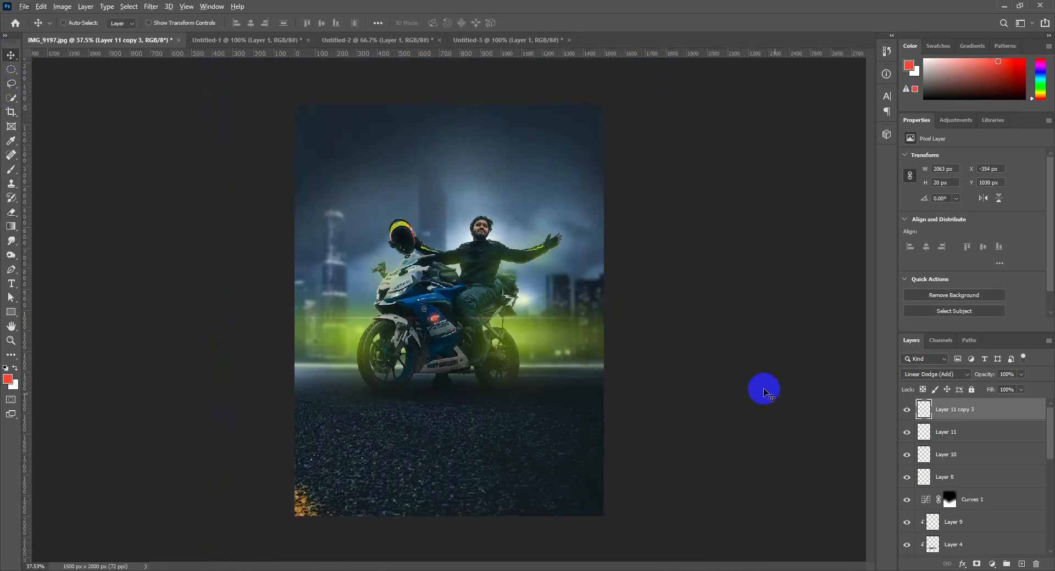
scroll(591, 392, "down", 2)
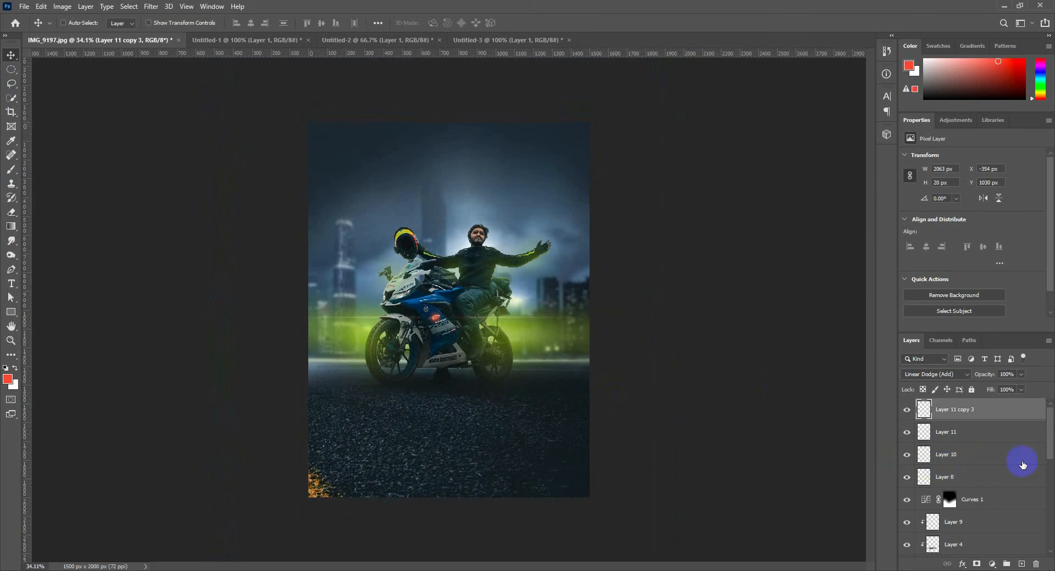
left_click(1022, 563)
left_click(991, 564)
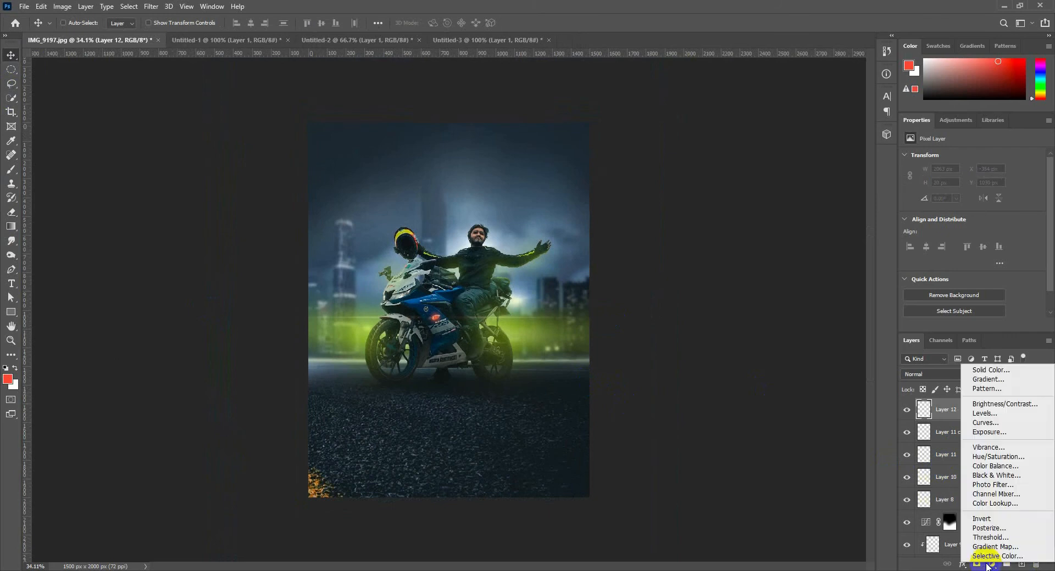
left_click(991, 485)
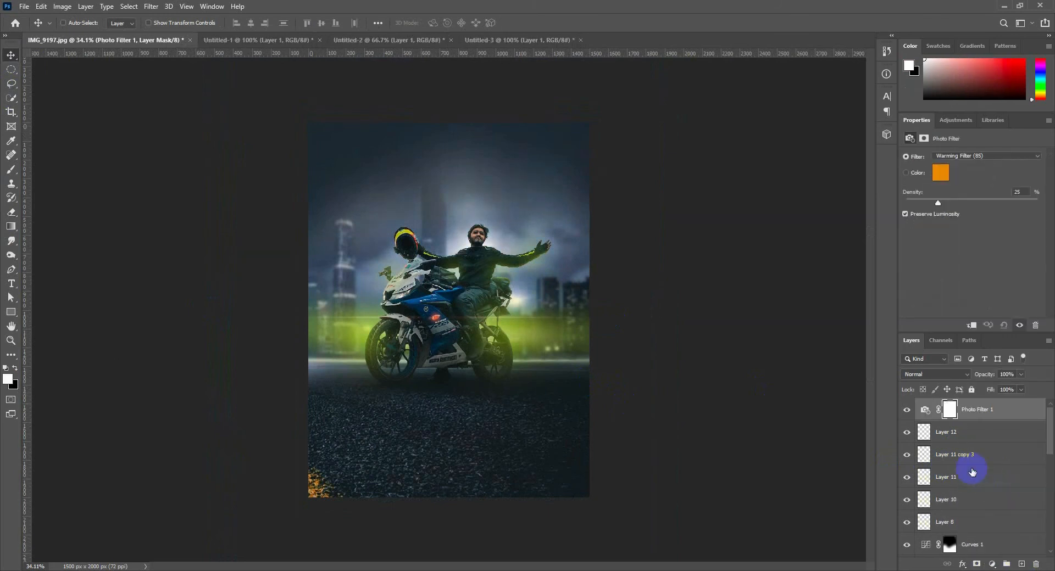
left_click(965, 156)
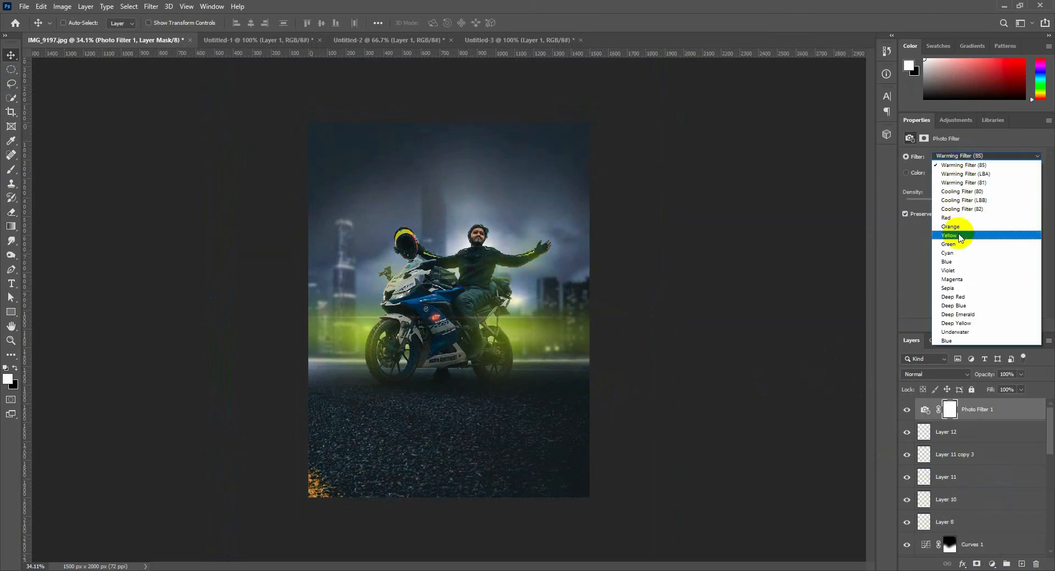
left_click(957, 253)
scroll(973, 157, "down", 6)
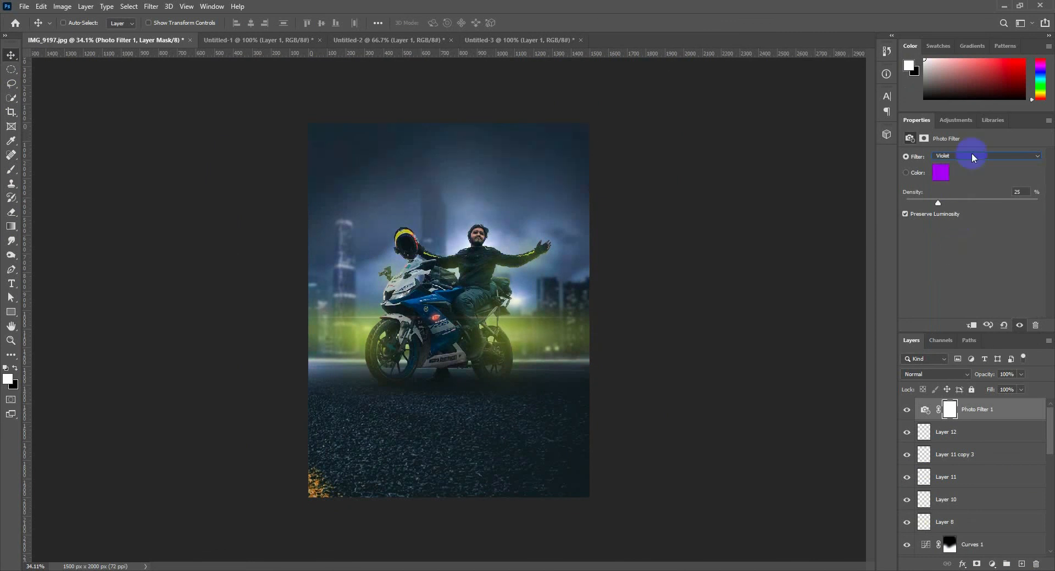
scroll(972, 156, "up", 1)
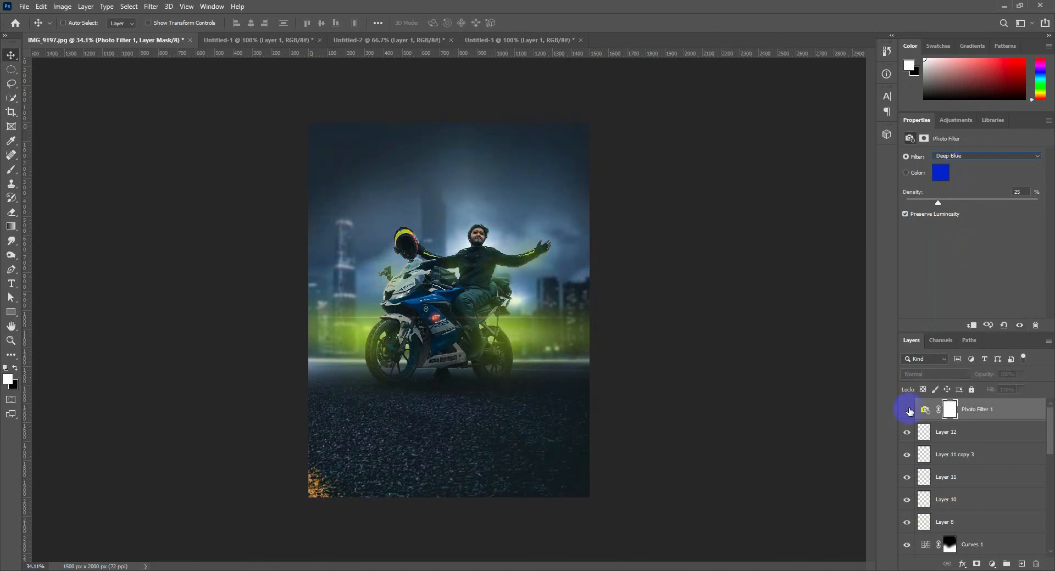
Step: Add a Color Lookup adjustment layer, try the 3D LUT presets and apply Kodak 5205 Fuji 3510 (by Adobe)
left_click(991, 564)
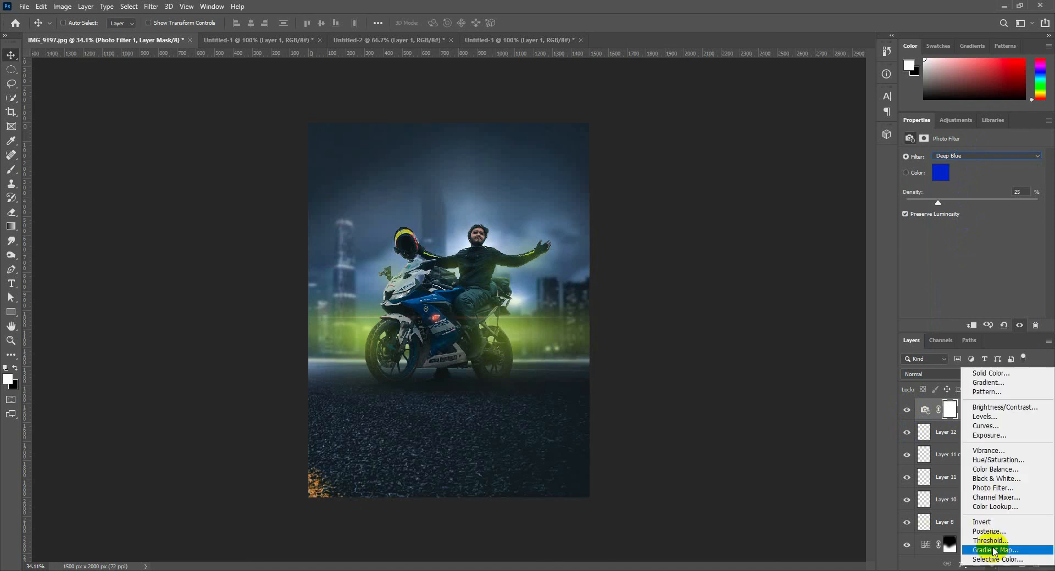
left_click(994, 507)
left_click(967, 158)
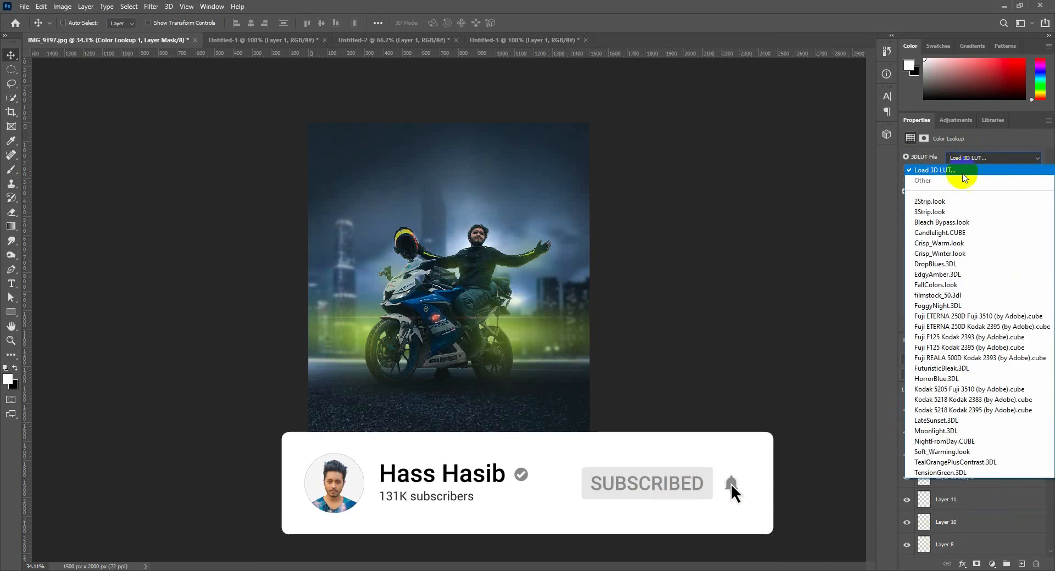
left_click(940, 203)
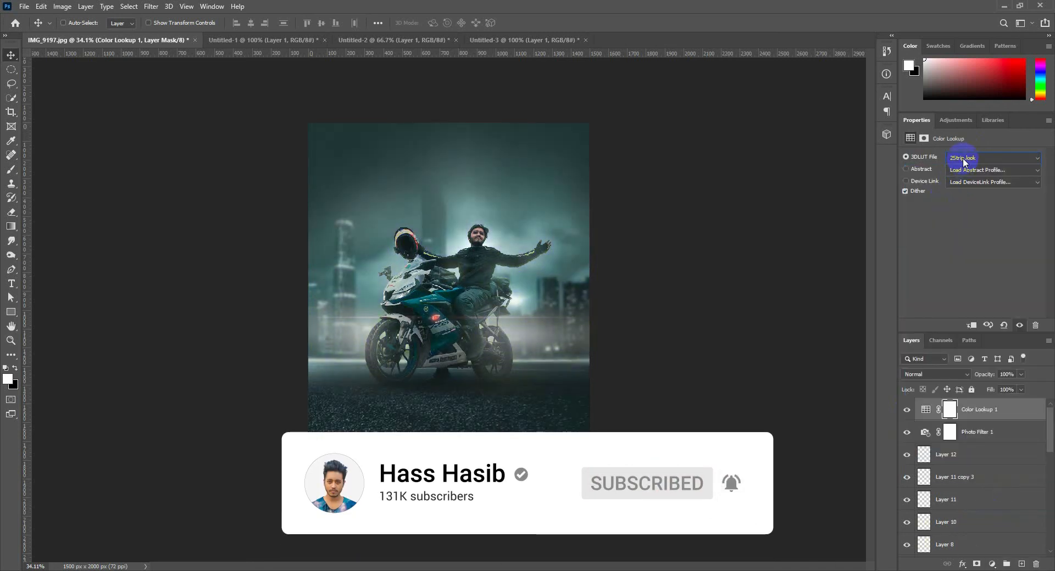
key("Down")
key("Down")
key("Down")
key("Down")
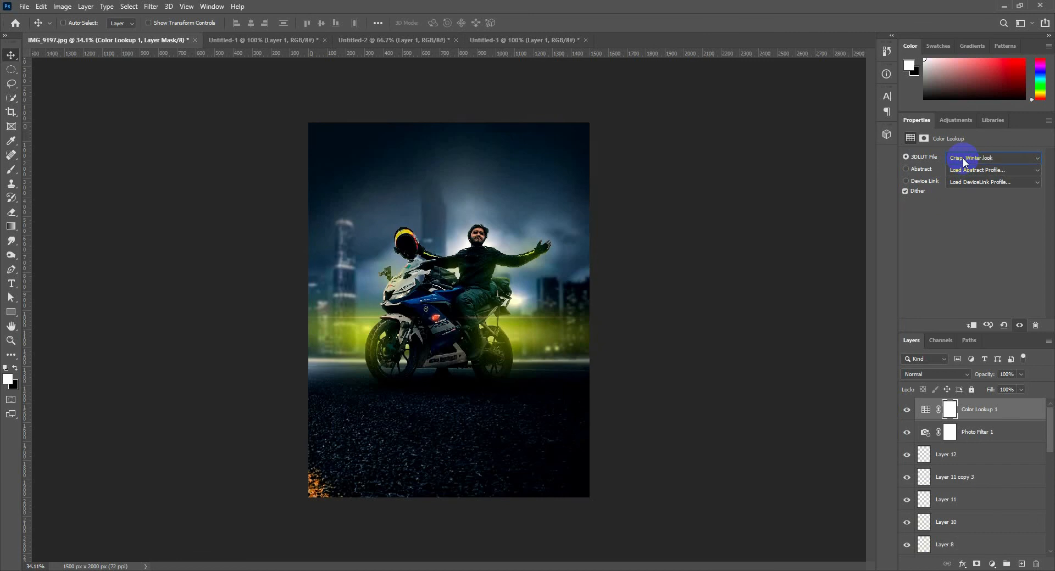
key("Down")
key("Down")
key("Down")
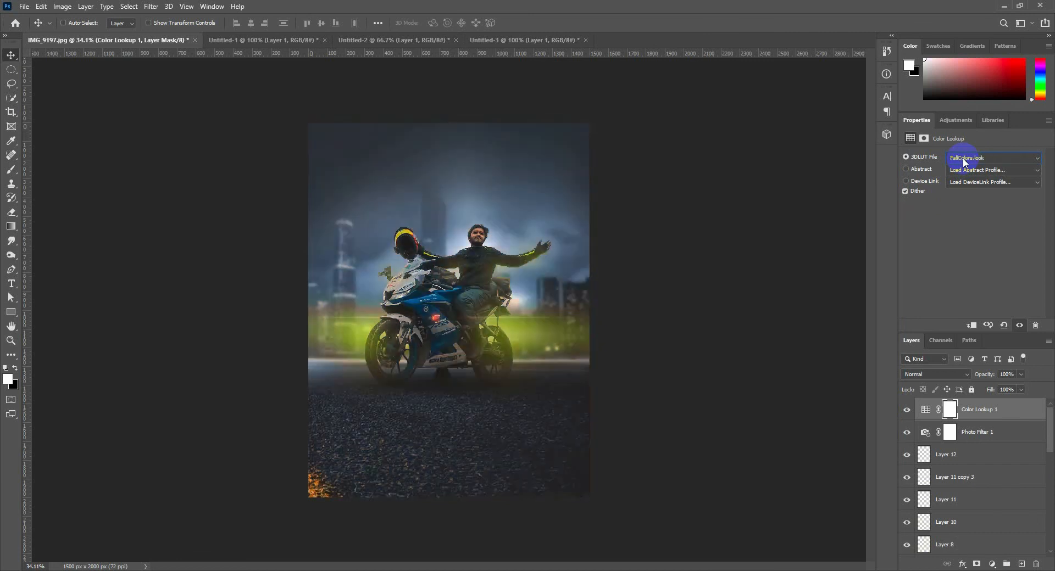
key("Down")
key("Down")
key("Down")
key("Down")
key("Down")
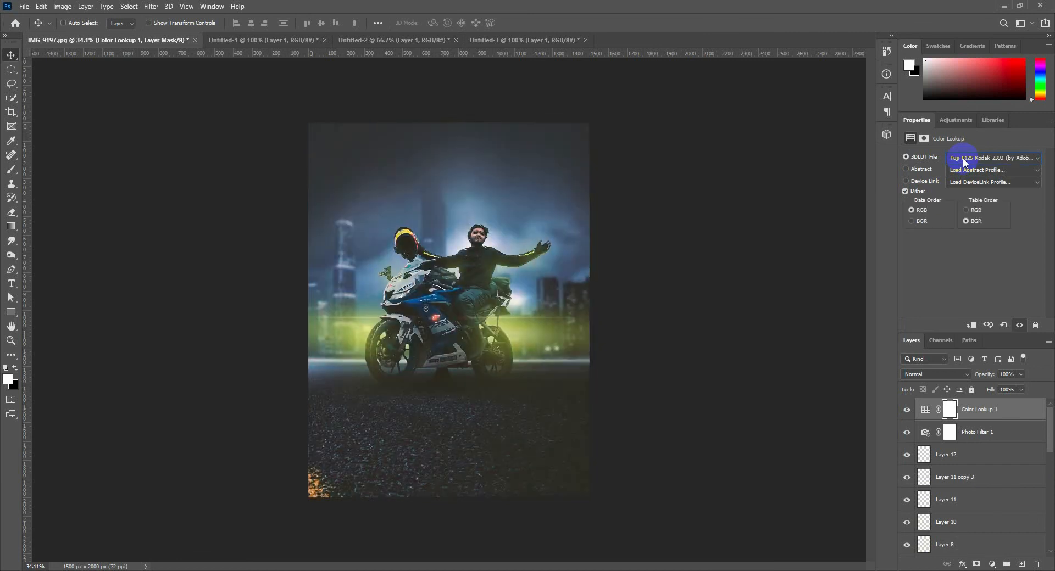
key("Down")
key("Down")
key("Down")
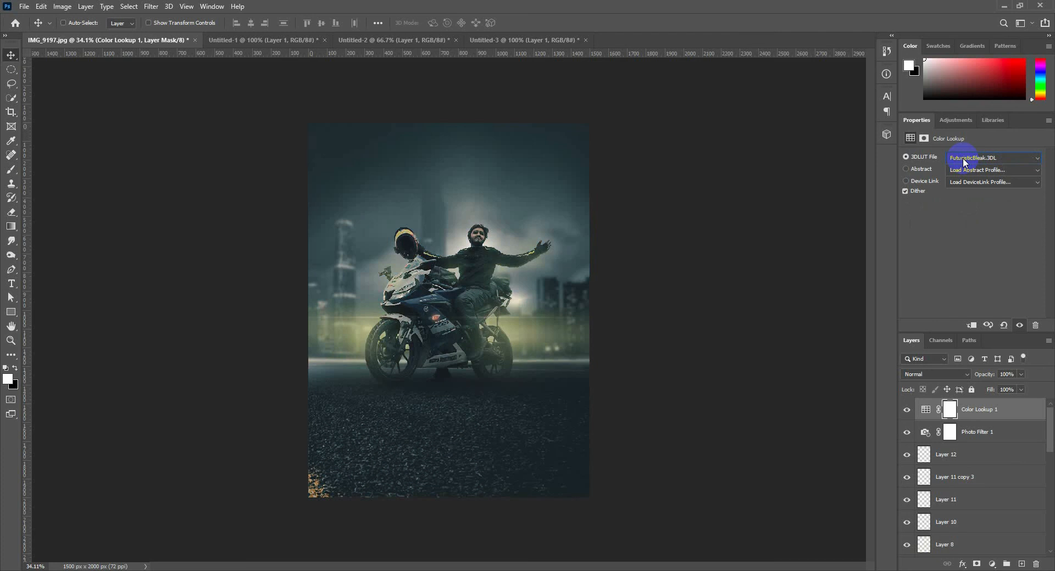
key("Down")
key("Down")
Step: Compare the composite with and without the Color Lookup adjustment by toggling that layer's visibility
left_click(907, 410)
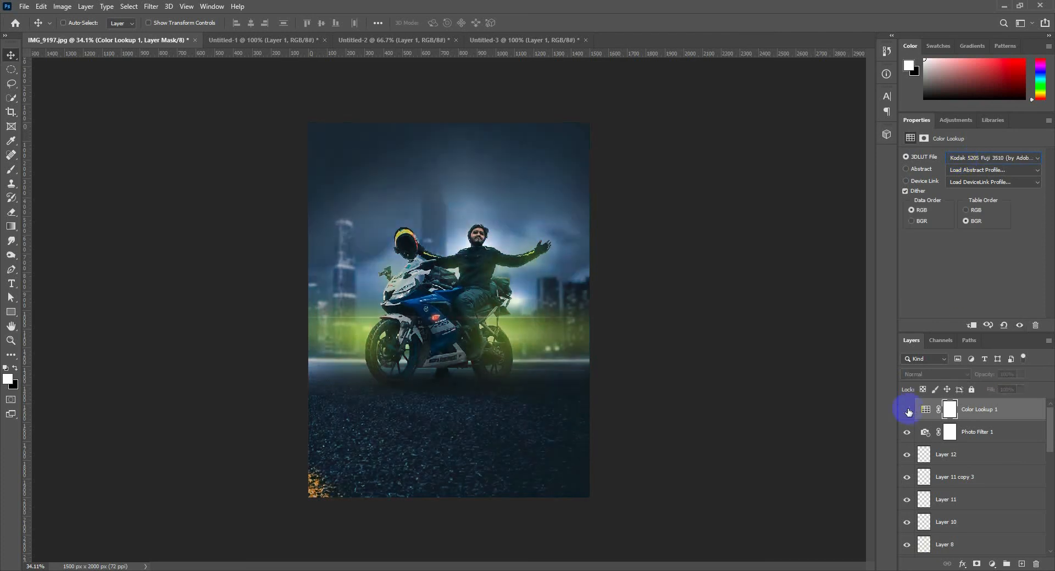
left_click(907, 411)
left_click(907, 410)
left_click(907, 411)
left_click(907, 411)
left_click(907, 411)
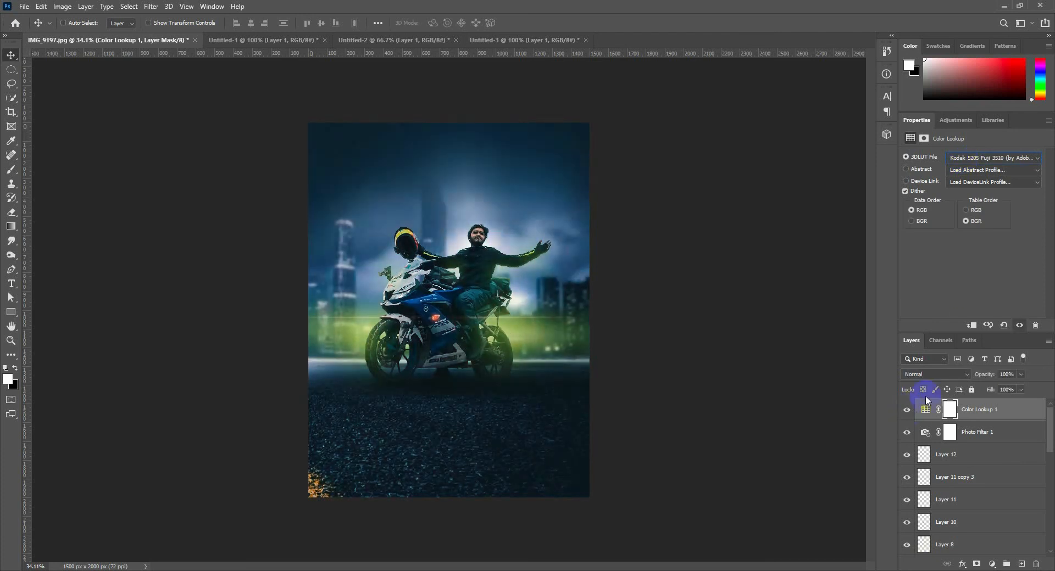
left_click(655, 315)
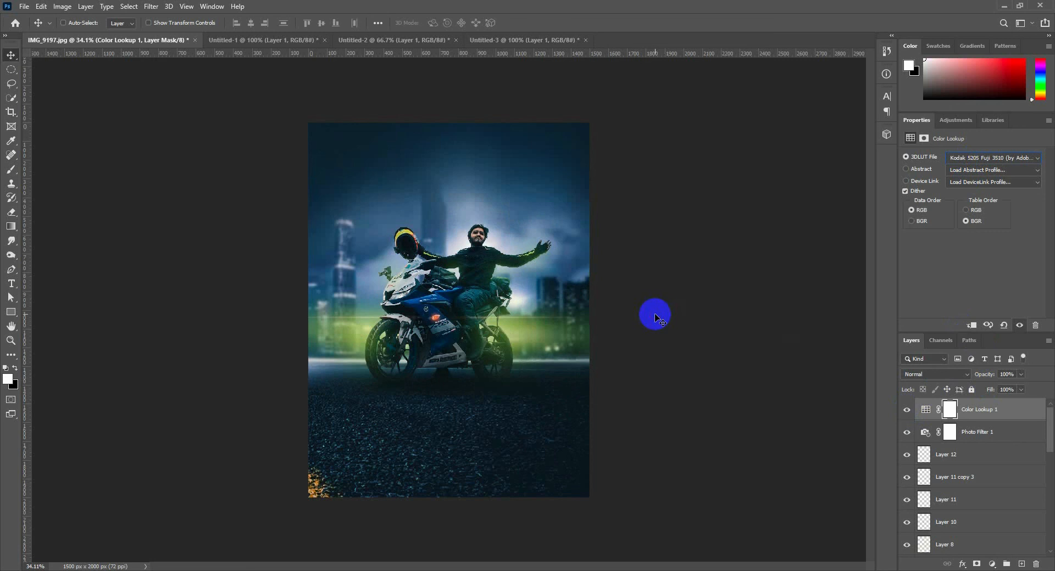
Step: Add a new layer above Color Lookup 1 and fill it with the merged visible composite using Apply Image
left_click(998, 435)
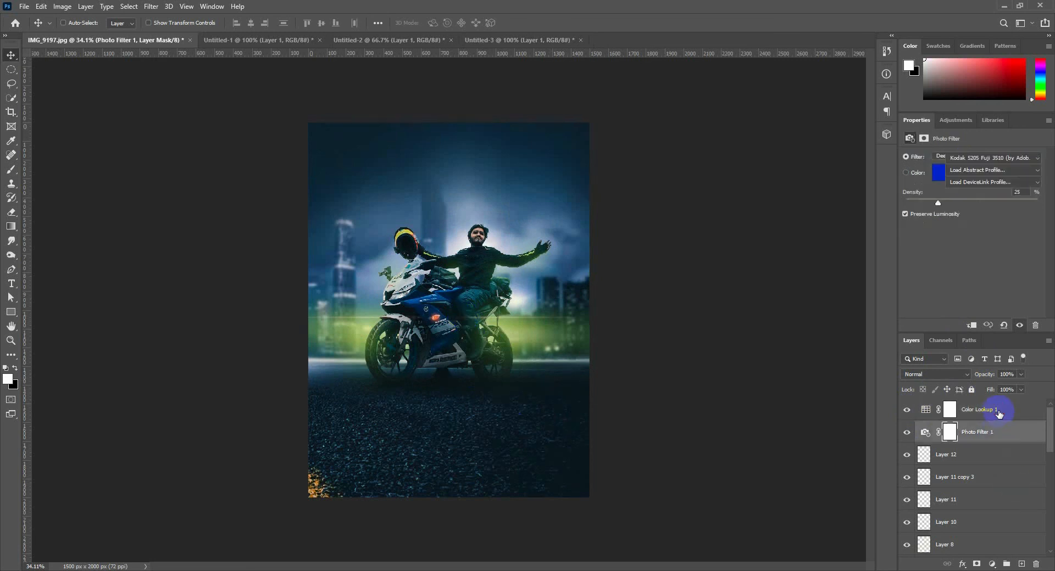
left_click(998, 410)
key("5")
key("ctrl+shift+alt+e")
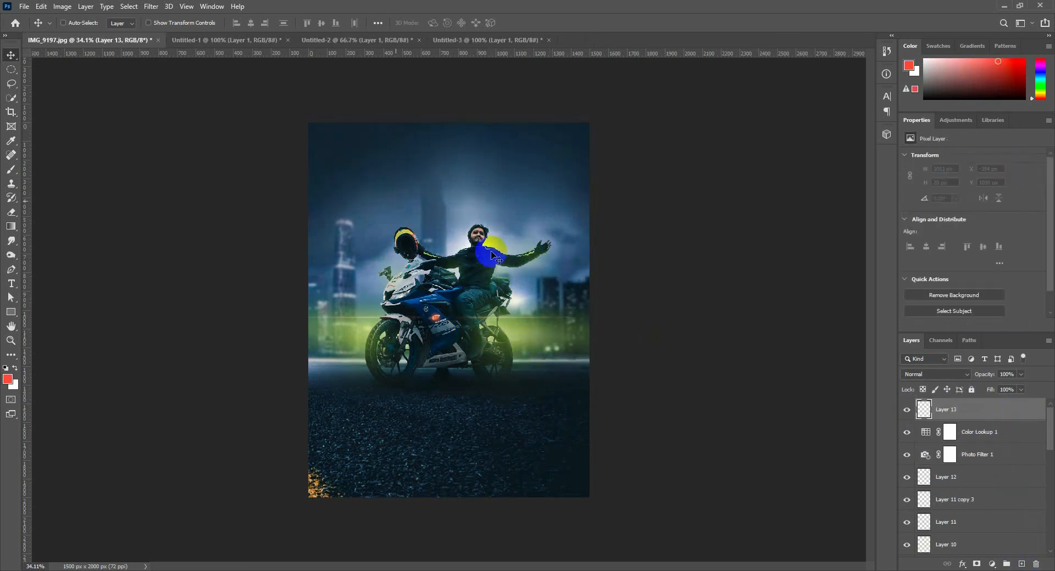
left_click(63, 6)
left_click(83, 165)
key("Return")
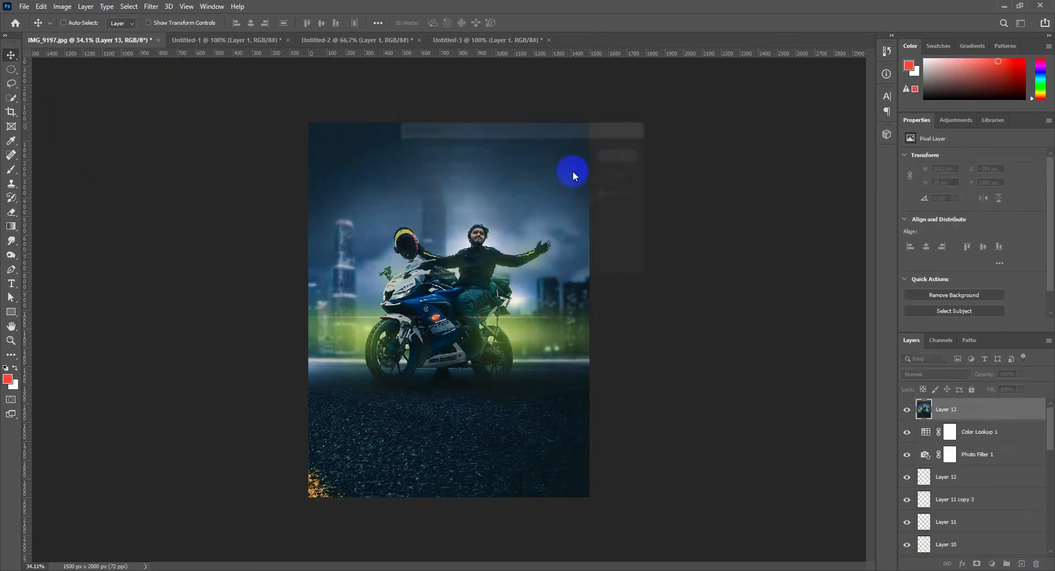
Step: Set up the Mixer Brush with a cleaned, empty brush load for retouching the rider's face on Layer 13
scroll(488, 230, "up", 8)
scroll(488, 229, "up", 6)
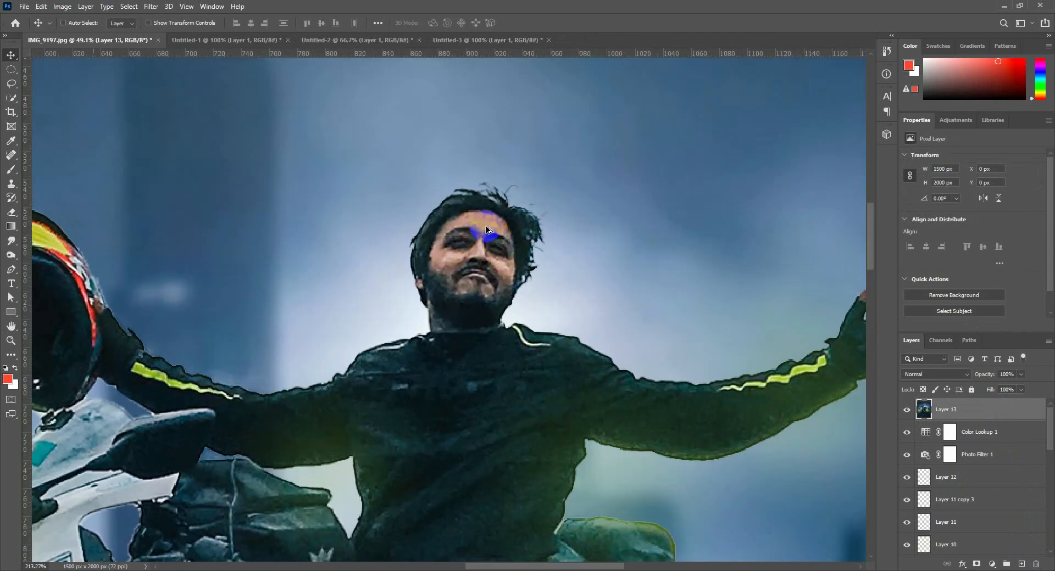
left_click(12, 247)
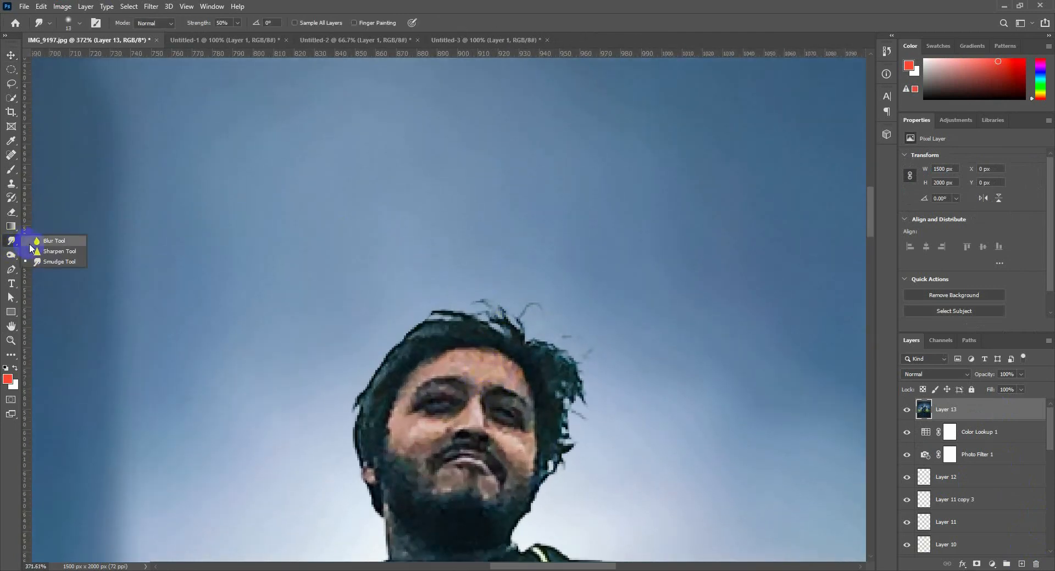
left_click(50, 266)
scroll(274, 214, "down", 3)
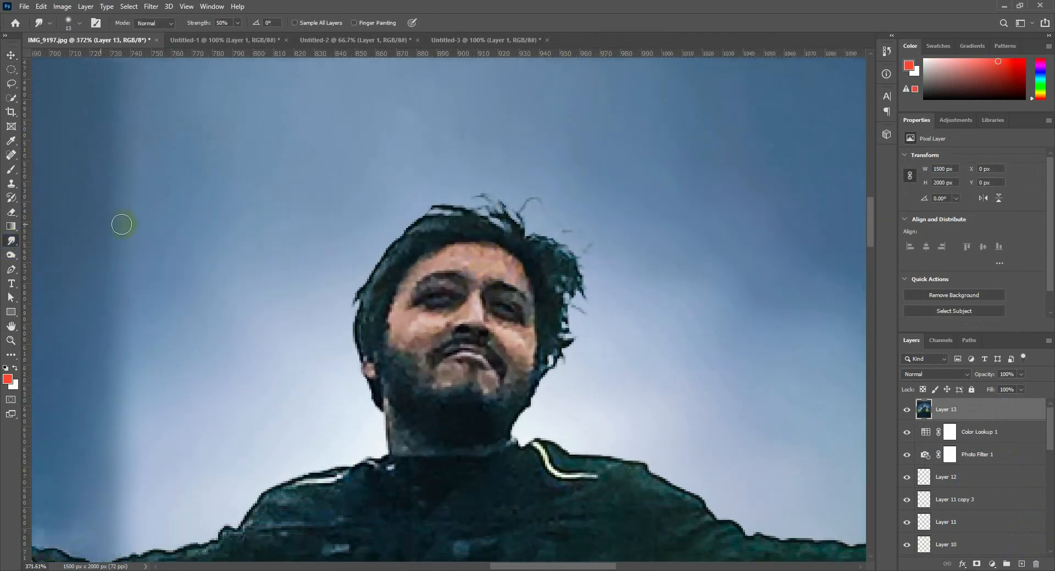
left_click(15, 246)
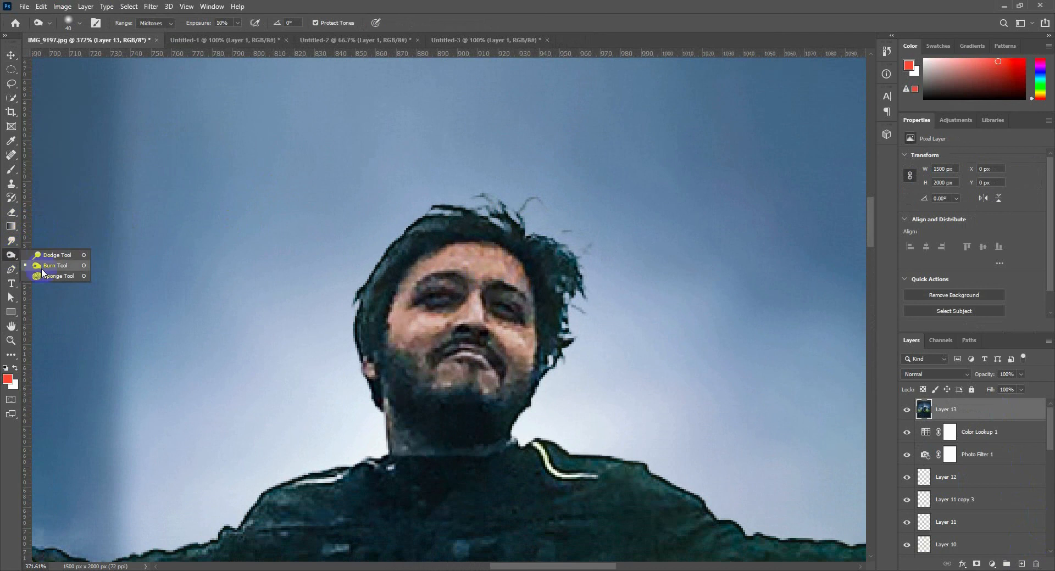
left_click(13, 198)
left_click(11, 169)
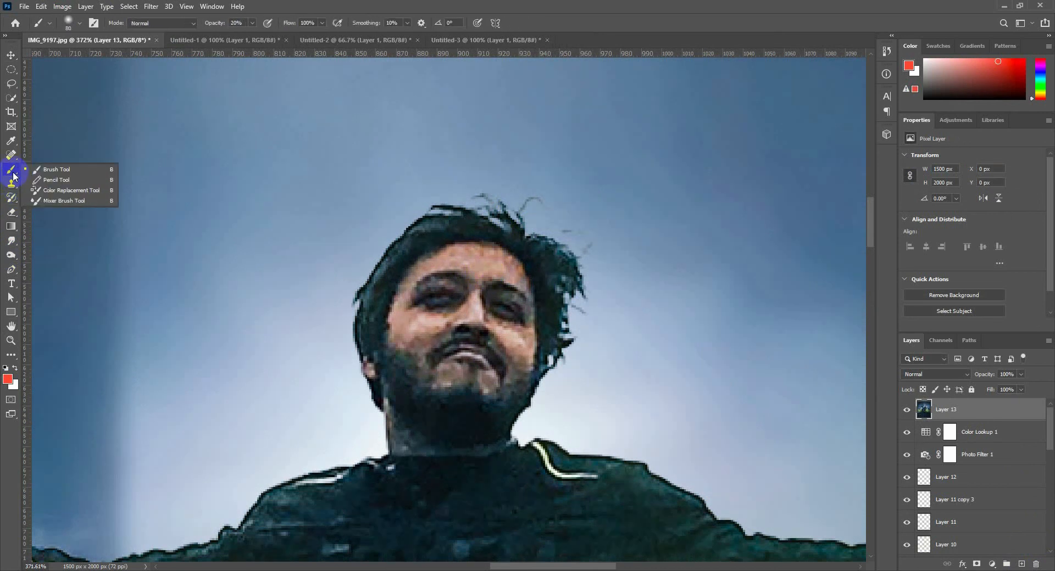
left_click(55, 201)
left_click(120, 28)
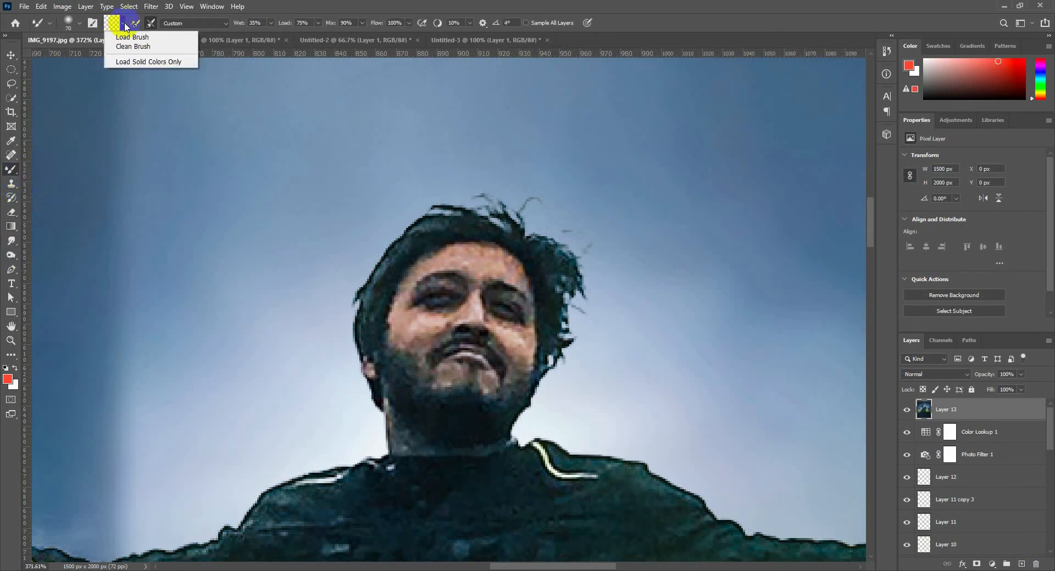
left_click(130, 34)
left_click(139, 26)
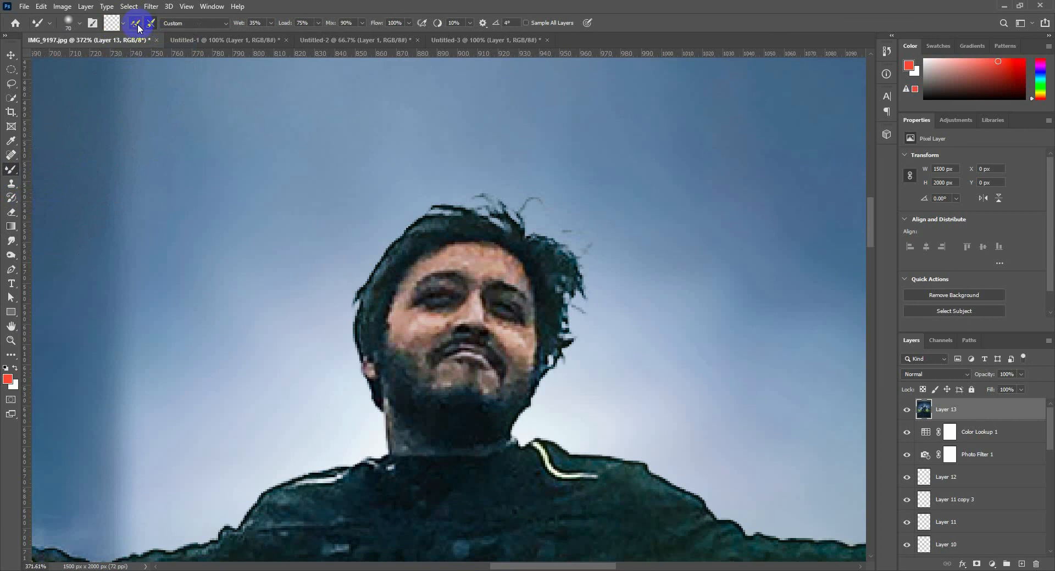
left_click(149, 27)
left_click(123, 25)
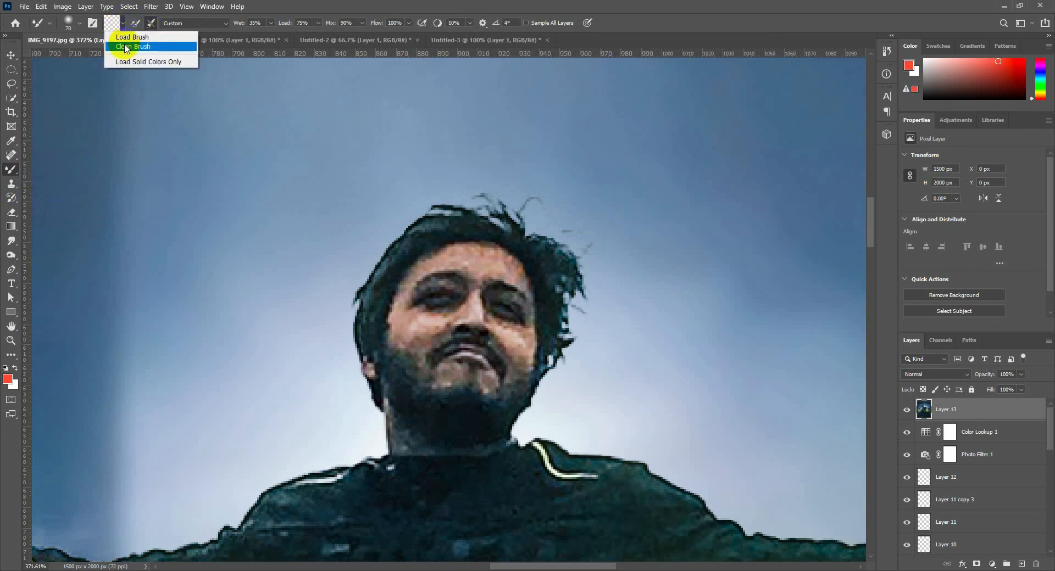
left_click(126, 46)
Step: Reduce the Mixer Brush to 25 px and smooth the skin on the rider's forehead, cheeks and nose
key("bracketleft")
key("bracketleft")
key("bracketleft")
key("bracketleft")
key("bracketleft")
key("bracketleft")
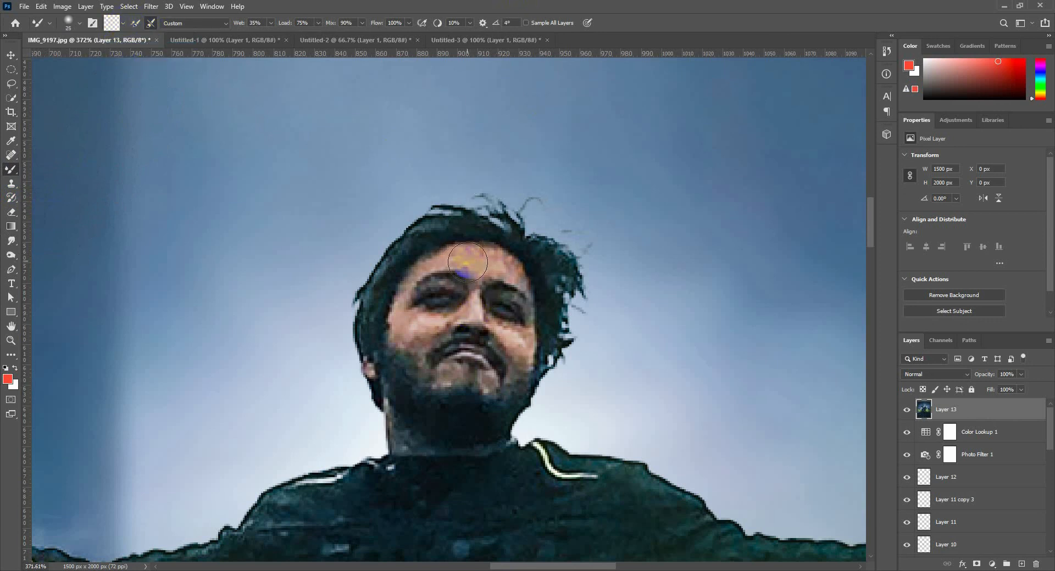
mouse_move(471, 264)
left_mouse_down()
mouse_move(515, 275)
mouse_move(497, 255)
mouse_move(508, 260)
mouse_move(526, 290)
mouse_move(492, 267)
mouse_move(480, 278)
mouse_move(452, 260)
mouse_move(465, 250)
mouse_move(417, 270)
mouse_move(466, 272)
mouse_move(422, 269)
mouse_move(409, 286)
mouse_move(402, 330)
mouse_move(427, 324)
mouse_move(415, 315)
mouse_move(452, 315)
mouse_move(428, 321)
mouse_move(419, 350)
mouse_move(397, 340)
mouse_move(395, 299)
mouse_move(404, 288)
mouse_move(456, 307)
mouse_move(437, 329)
mouse_move(482, 292)
mouse_move(478, 315)
mouse_move(527, 345)
mouse_move(513, 349)
mouse_move(527, 363)
mouse_move(519, 375)
mouse_move(488, 391)
mouse_move(489, 375)
mouse_move(448, 373)
left_mouse_up()
Step: Reduce the Mixer Brush to 7 px and blend the skin around both of the rider's eyes
key("bracketleft")
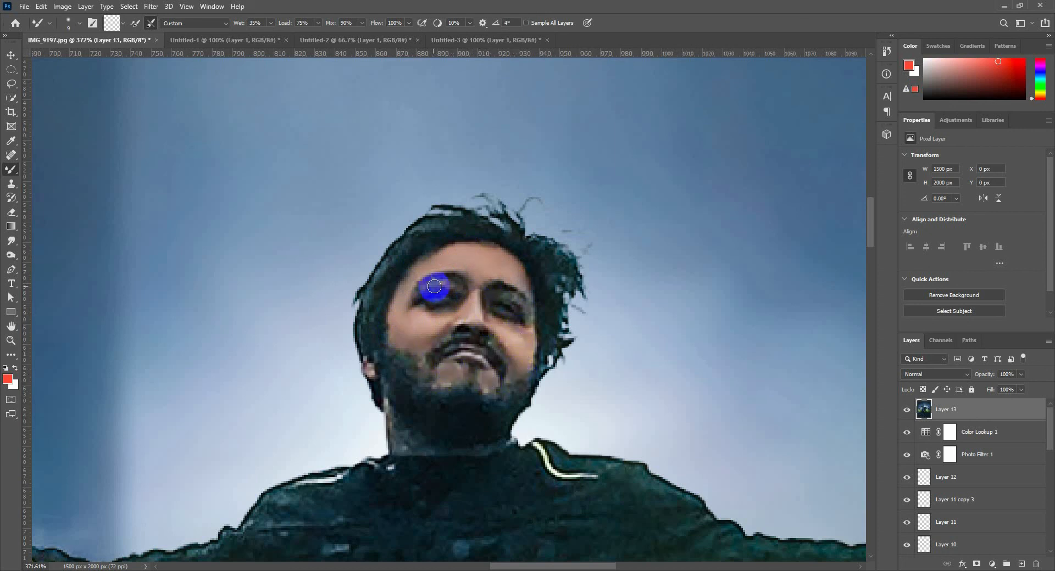
key("bracketleft")
key("bracketleft")
mouse_move(428, 291)
left_mouse_down()
mouse_move(451, 289)
mouse_move(428, 295)
left_mouse_up()
mouse_move(495, 298)
left_mouse_down()
mouse_move(525, 321)
mouse_move(528, 283)
mouse_move(522, 292)
mouse_move(470, 274)
mouse_move(426, 276)
mouse_move(475, 363)
mouse_move(462, 343)
mouse_move(435, 351)
mouse_move(457, 368)
mouse_move(490, 362)
mouse_move(434, 390)
mouse_move(421, 362)
mouse_move(368, 371)
mouse_move(532, 382)
mouse_move(506, 383)
mouse_move(509, 362)
mouse_move(492, 344)
mouse_move(530, 340)
mouse_move(559, 311)
left_mouse_up()
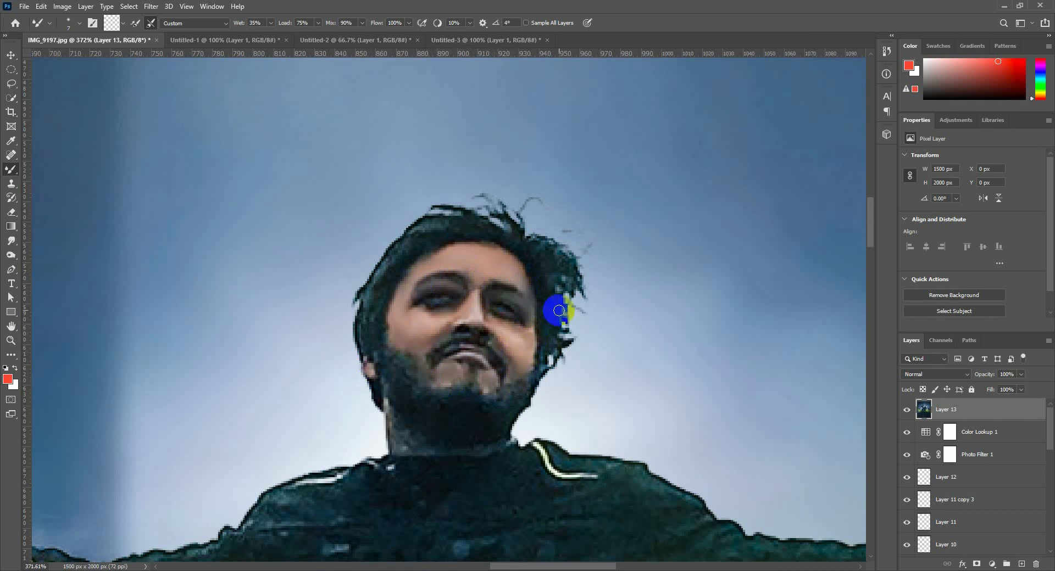
Step: Enlarge the Mixer Brush to 15 px and smooth the skin on the rider's neck below the beard
scroll(559, 311, "down", 2)
key("]")
key("]")
key("]")
key("]")
scroll(493, 391, "down", 3)
left_click_drag(432, 375, 428, 372)
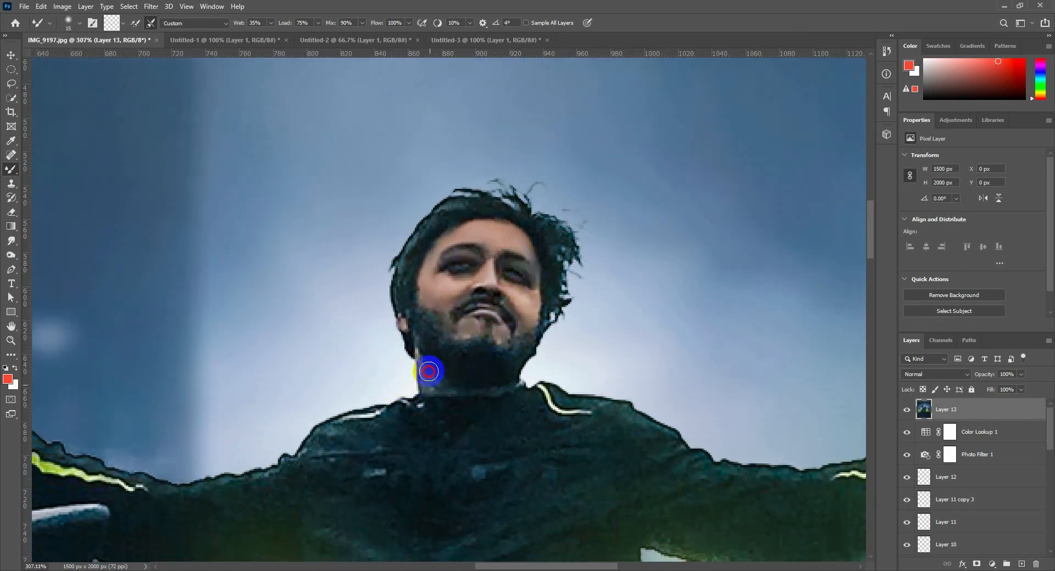
Step: Smooth the bare fingertips of the rider's outstretched gloved hand with the Mixer Brush
scroll(566, 352, "down", 8)
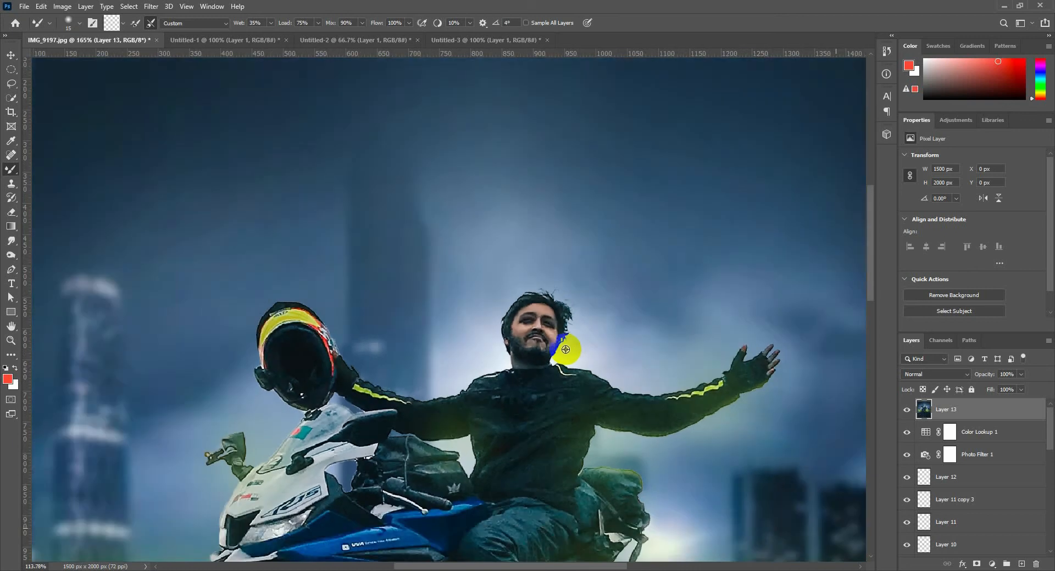
scroll(566, 350, "down", 3)
scroll(685, 362, "up", 6)
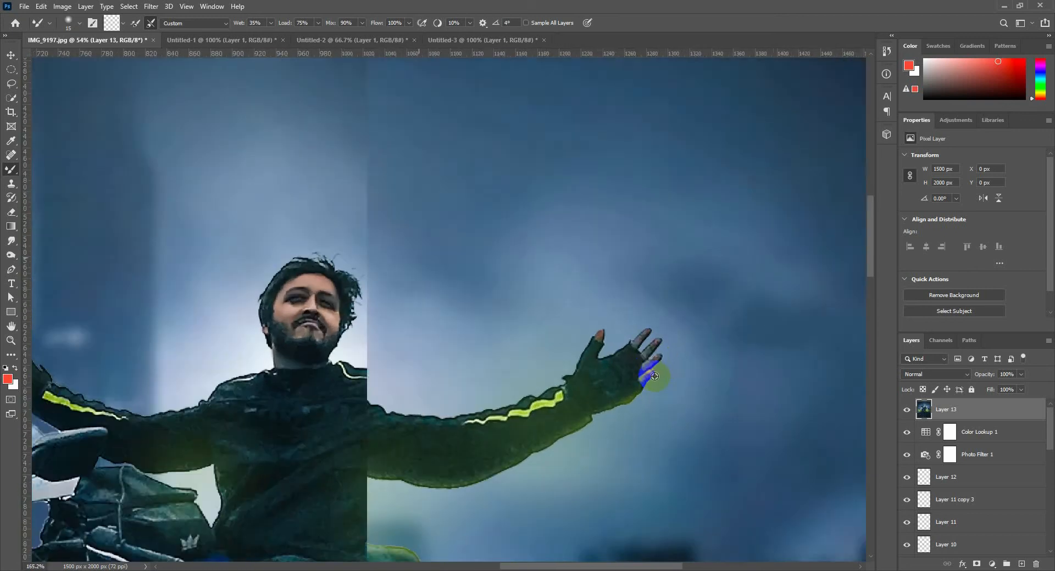
scroll(655, 377, "up", 4)
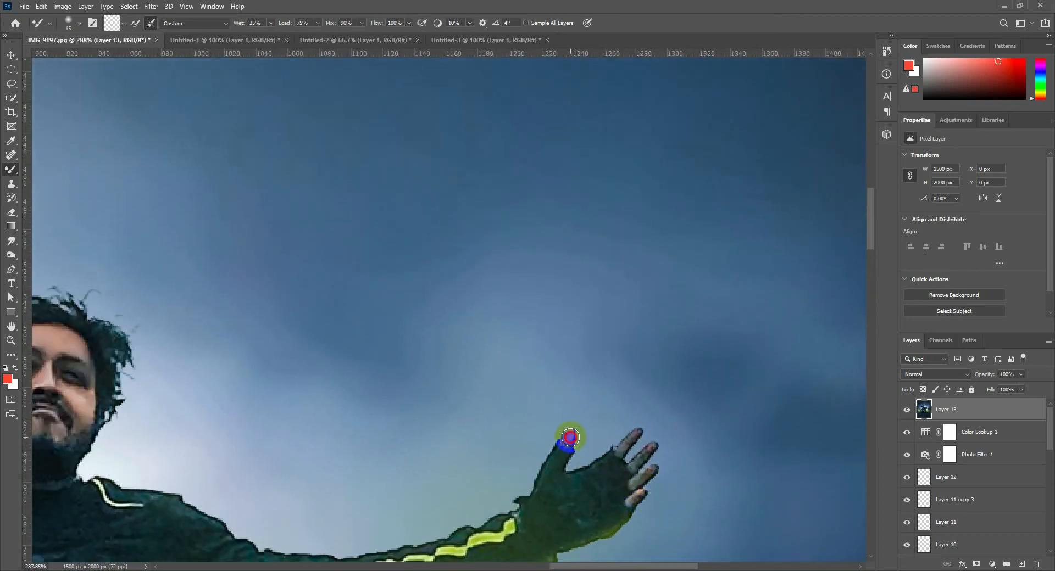
mouse_move(569, 437)
left_mouse_down()
mouse_move(628, 446)
mouse_move(635, 436)
mouse_move(639, 456)
mouse_move(650, 450)
mouse_move(637, 500)
left_mouse_up()
mouse_move(646, 455)
left_mouse_down()
mouse_move(652, 449)
mouse_move(655, 469)
left_mouse_up()
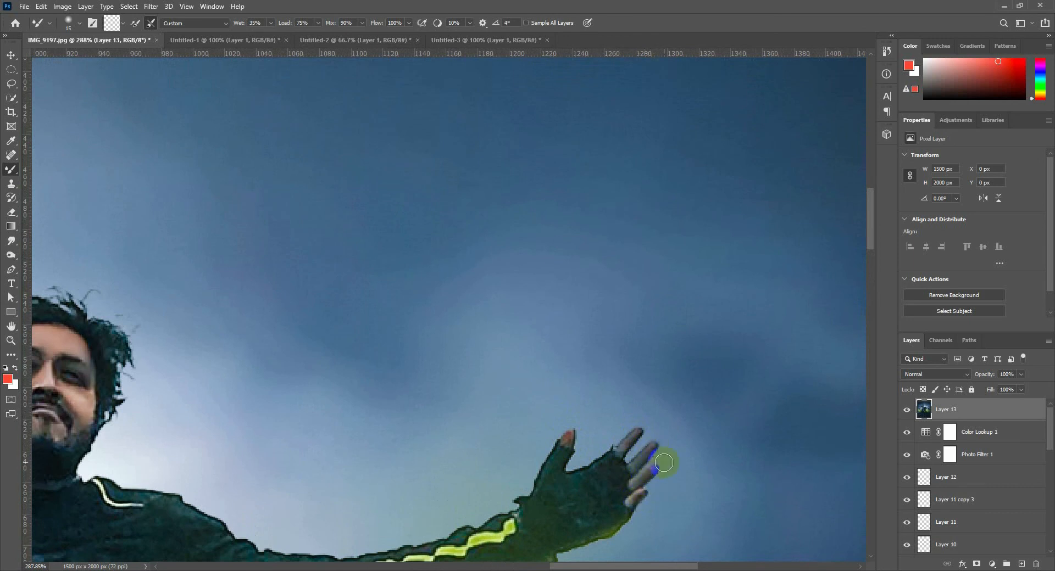
Step: Open the Camera Raw Filter on Layer 13 and set Vibrance to +45, Temperature to +7 and Tint to -11
scroll(664, 463, "down", 10)
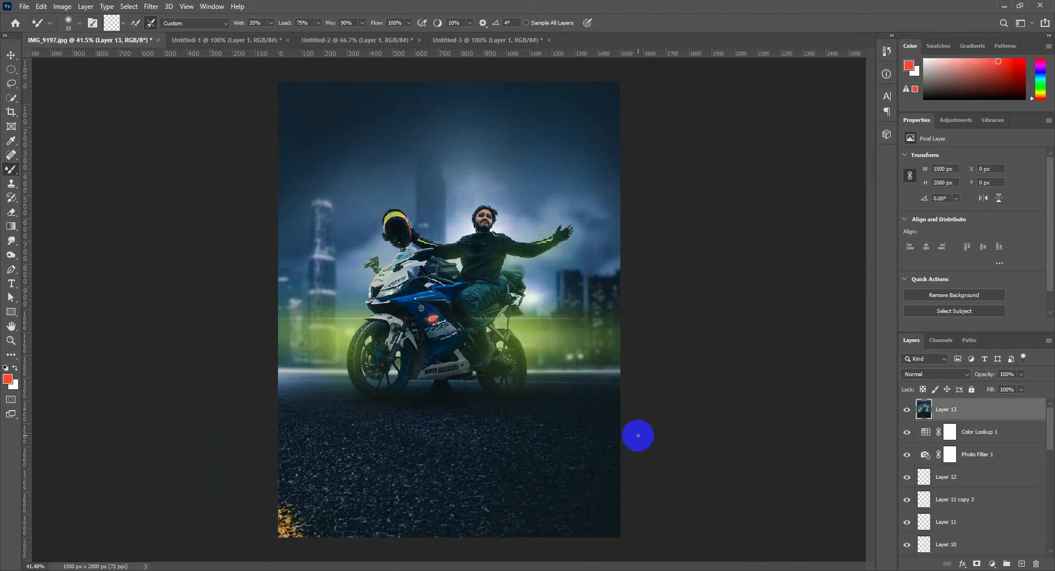
left_click(151, 6)
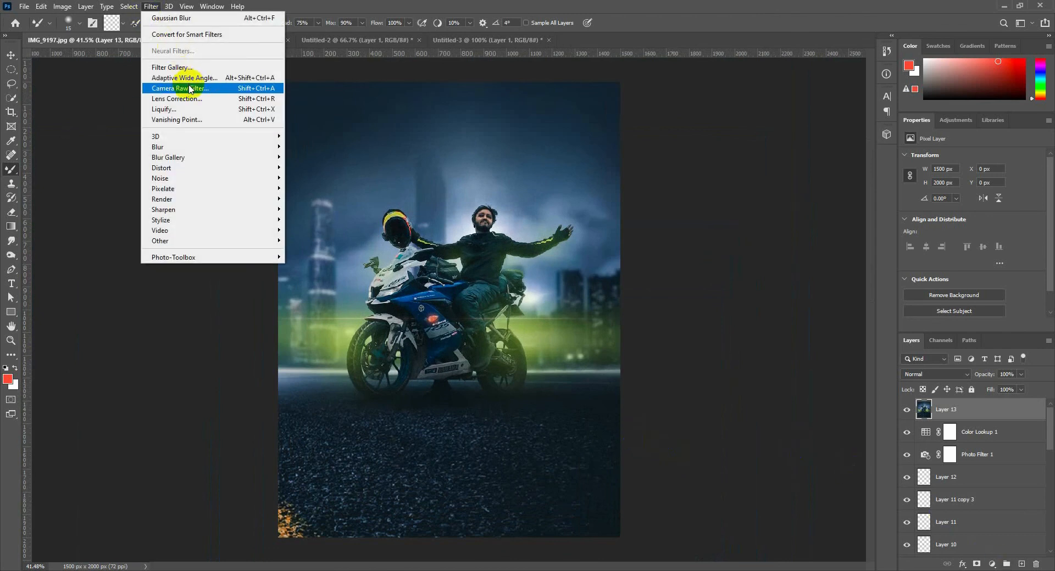
left_click(165, 87)
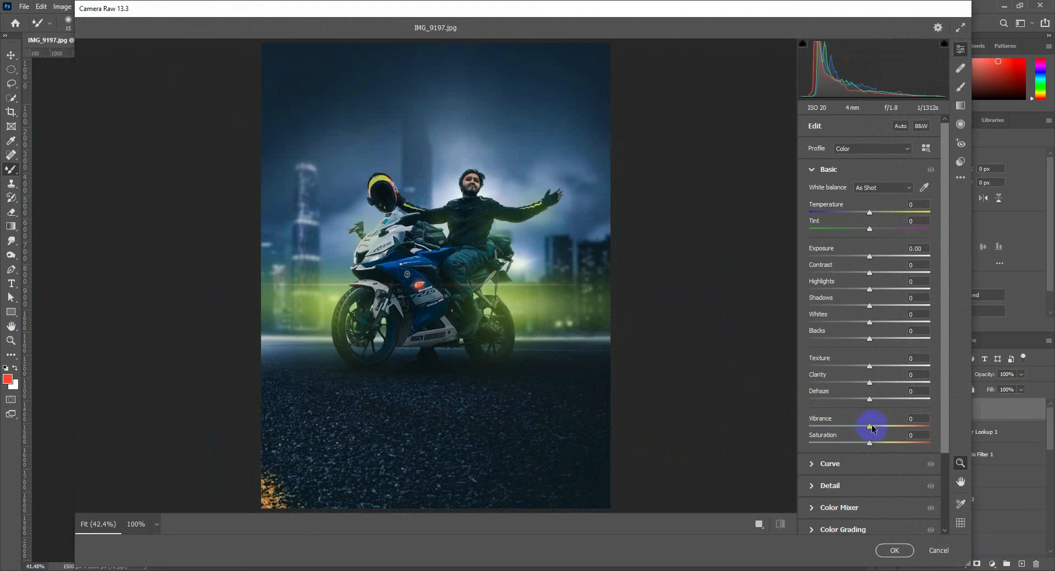
left_click_drag(872, 427, 897, 424)
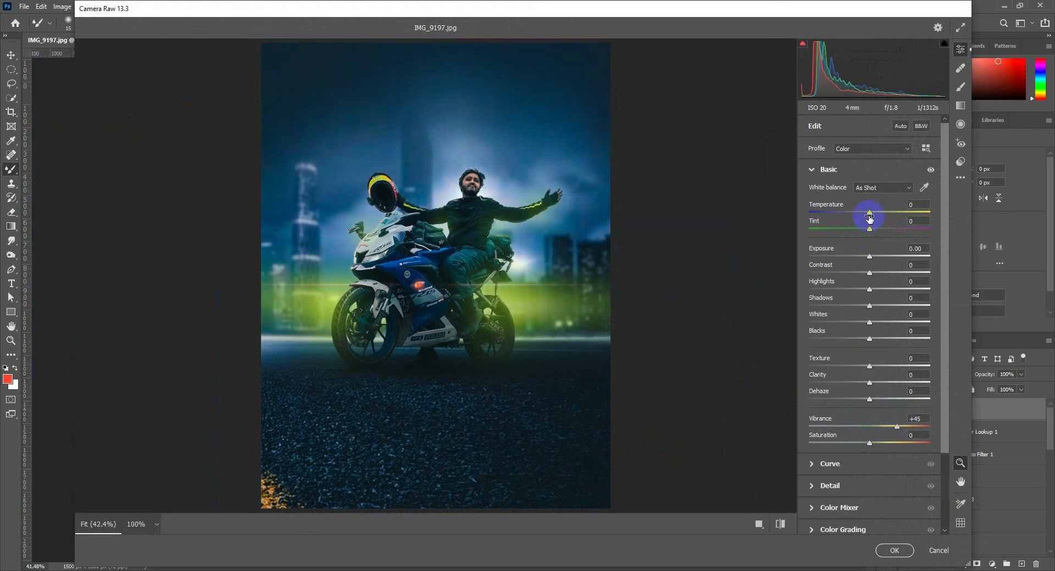
left_click_drag(870, 213, 863, 233)
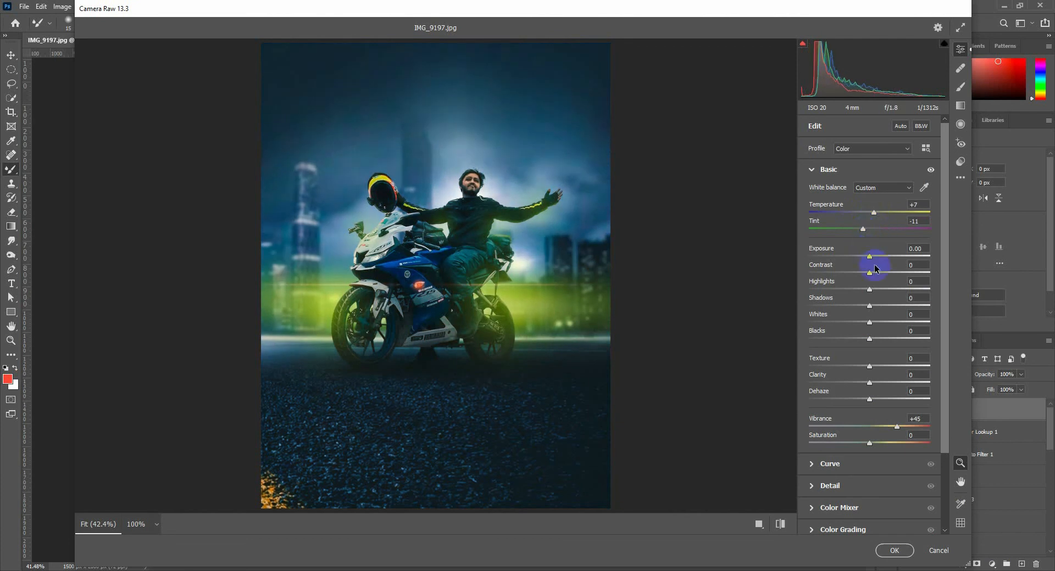
Step: Set Texture to +18, Clarity to +32, Dehaze to +2 and Shadows to +28 in the basic adjustments
left_click_drag(869, 382, 885, 364)
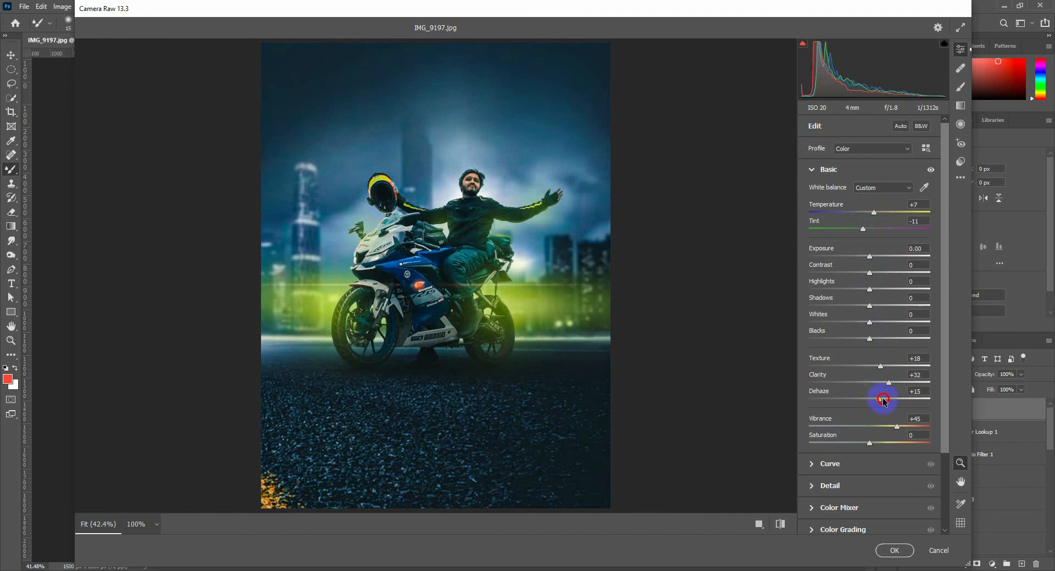
mouse_move(883, 401)
left_mouse_down()
mouse_move(861, 401)
mouse_move(874, 399)
left_mouse_up()
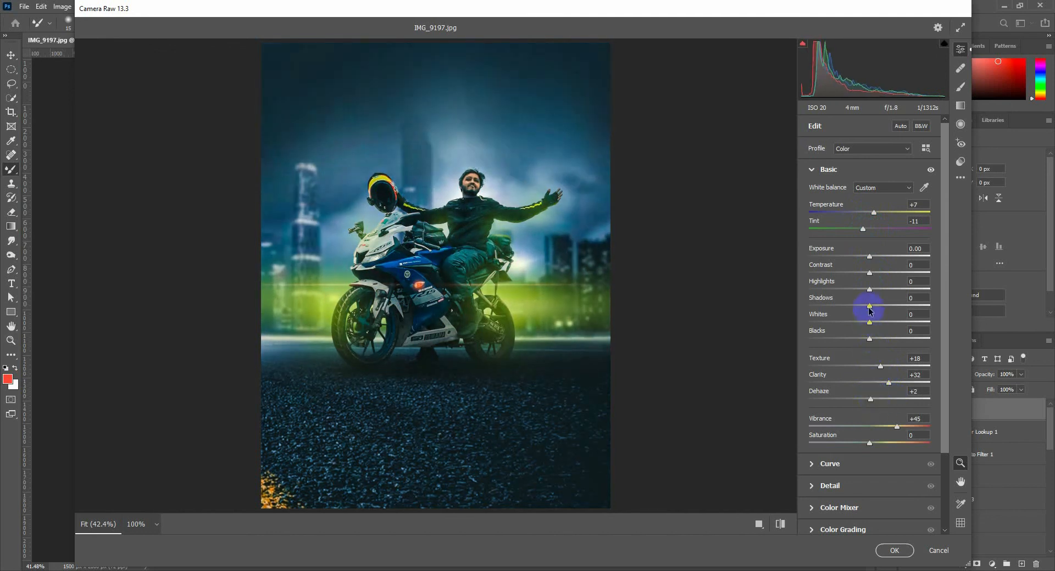
mouse_move(870, 310)
left_mouse_down()
mouse_move(878, 303)
mouse_move(860, 308)
mouse_move(887, 305)
left_mouse_up()
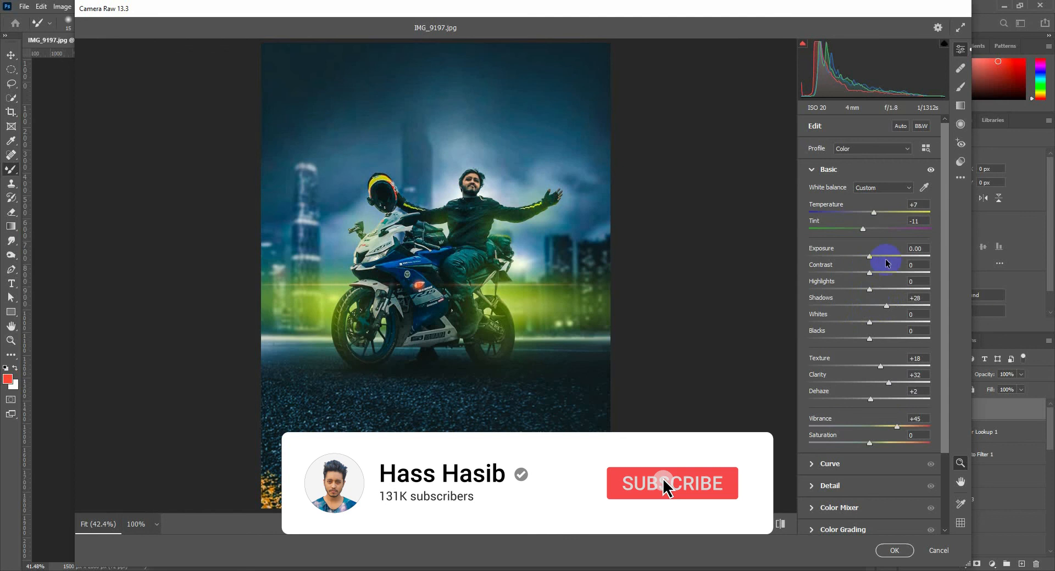
Step: Readjust Temperature to -4, Tint to +2, Dehaze to -2, Texture to -8 and Clarity to -13
left_click_drag(864, 229, 867, 212)
left_click_drag(870, 400, 868, 400)
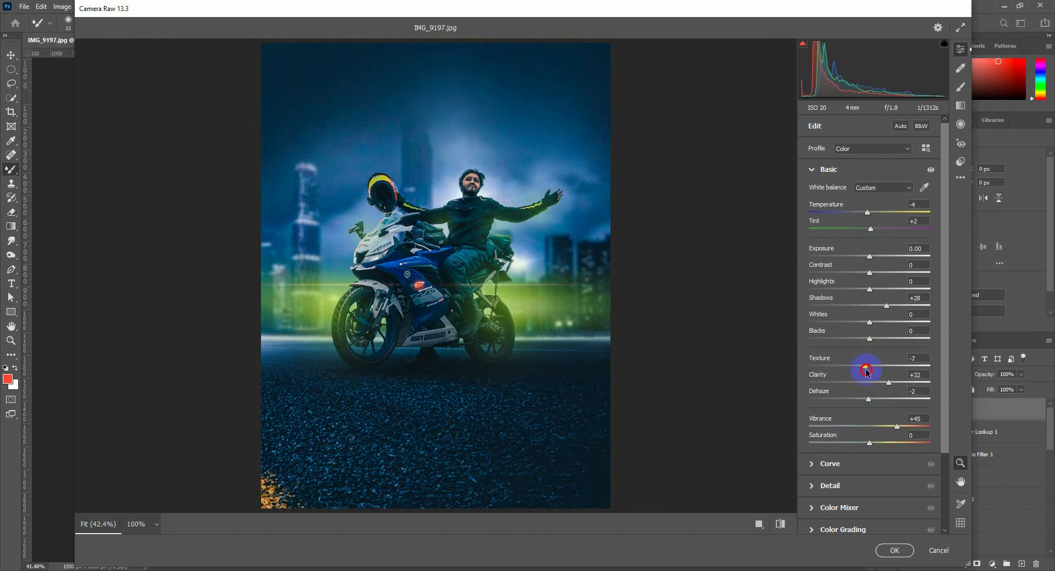
left_click_drag(893, 380, 867, 382)
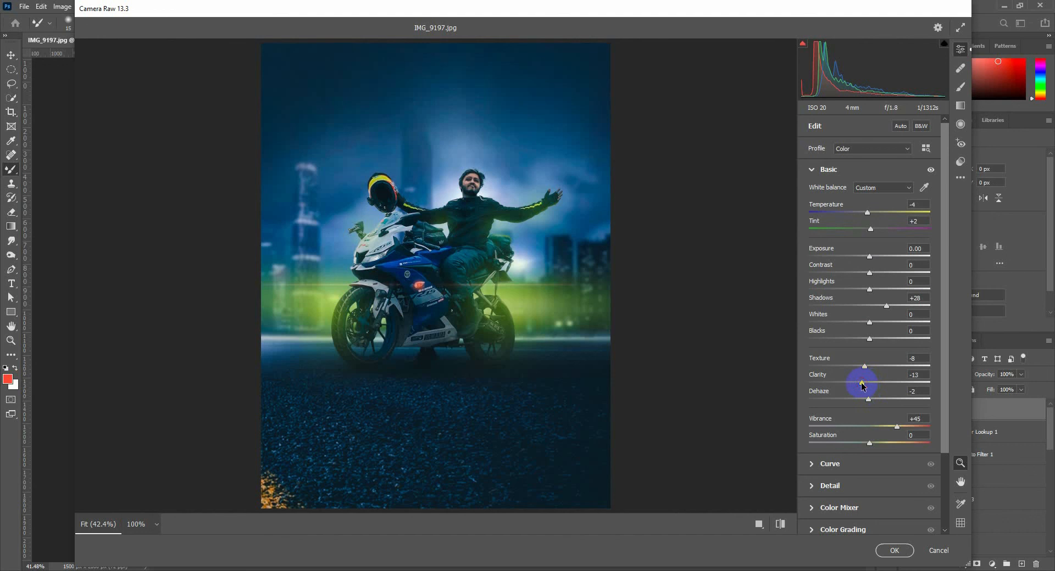
Step: Add a blue-channel curve point at input 126, output 121, move its white point to input 226, output 255, and raise Highlights
left_click(846, 463)
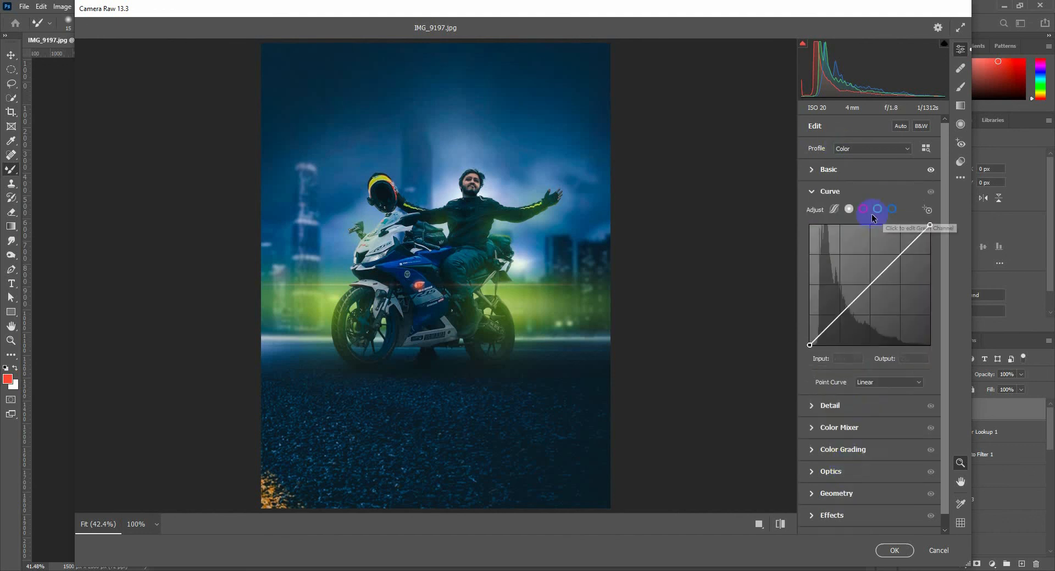
left_click(891, 209)
left_click(869, 288)
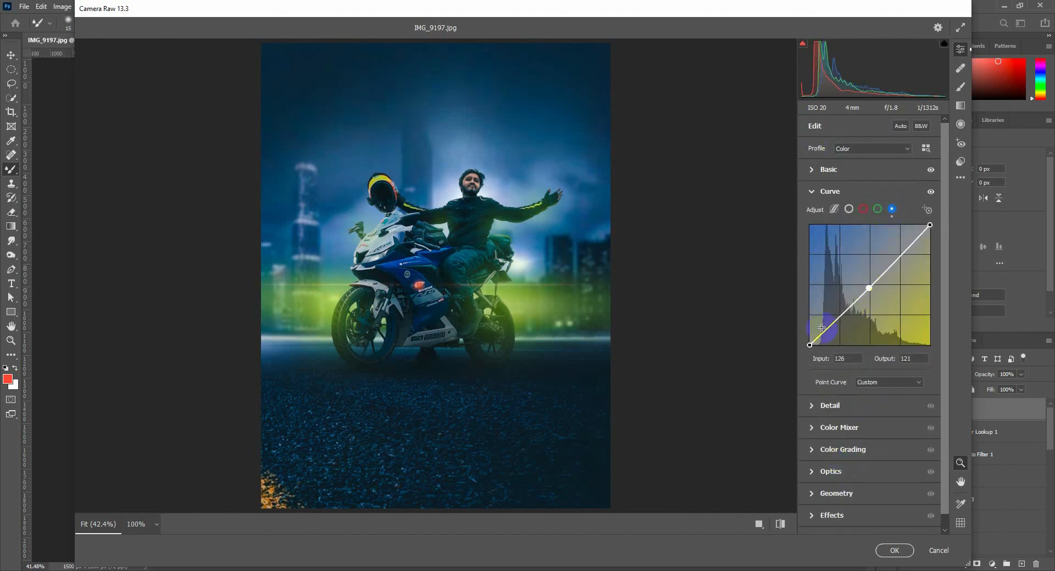
left_click_drag(810, 345, 802, 349)
left_click(928, 224)
left_click_drag(928, 225, 915, 202)
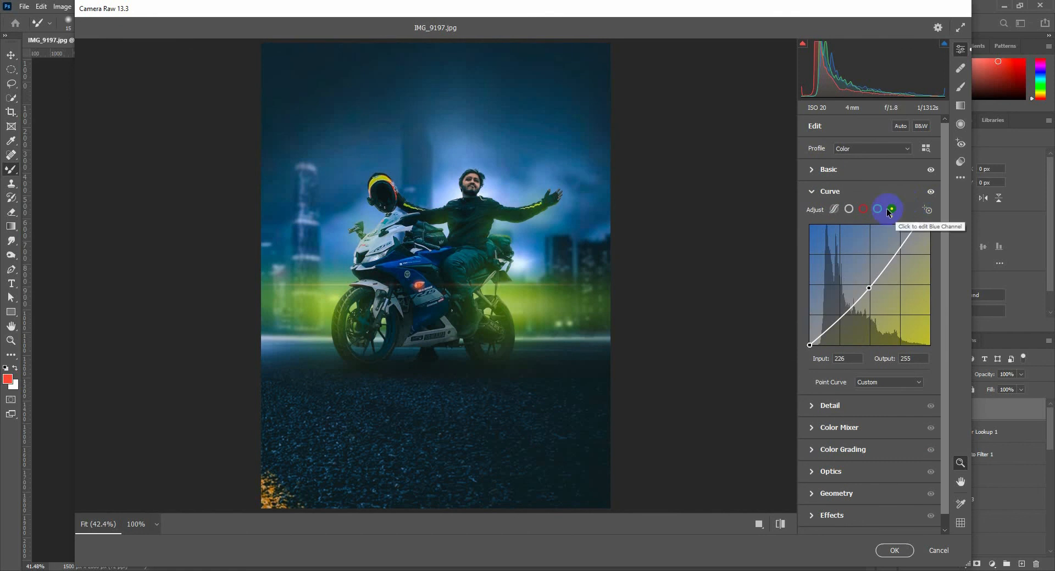
left_click(835, 170)
left_click_drag(872, 288, 894, 288)
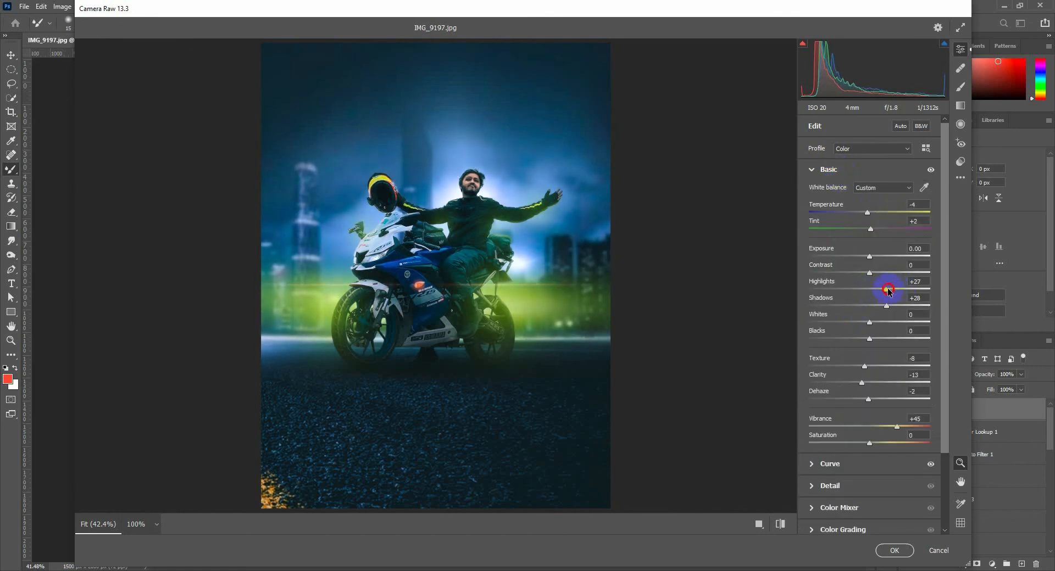
Step: In the Color Mixer, raise the Oranges luminance, set Oranges saturation to -9 and lower the Yellows saturation
left_click(849, 508)
left_click_drag(872, 315, 915, 317)
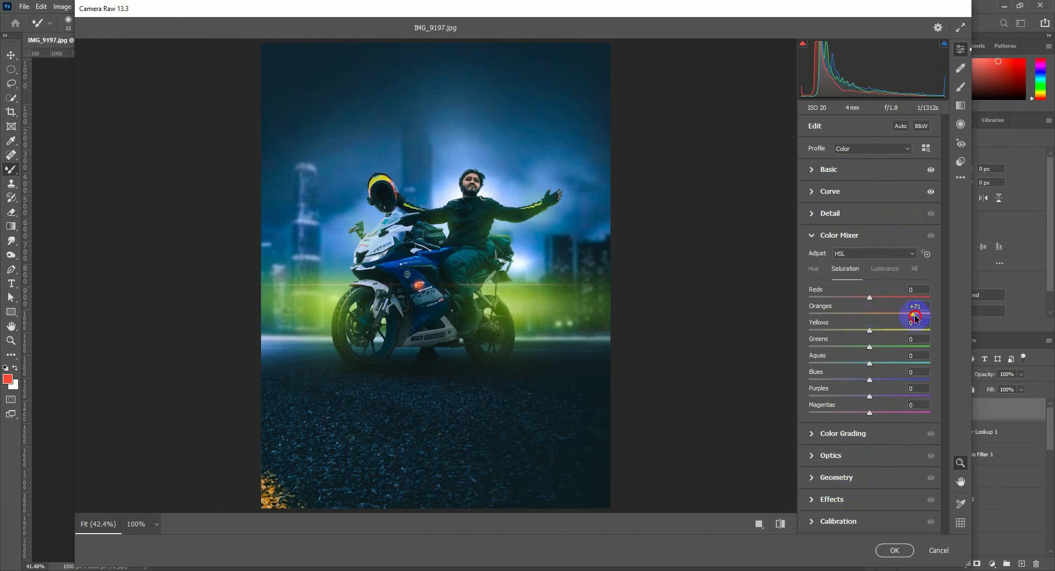
left_click(884, 269)
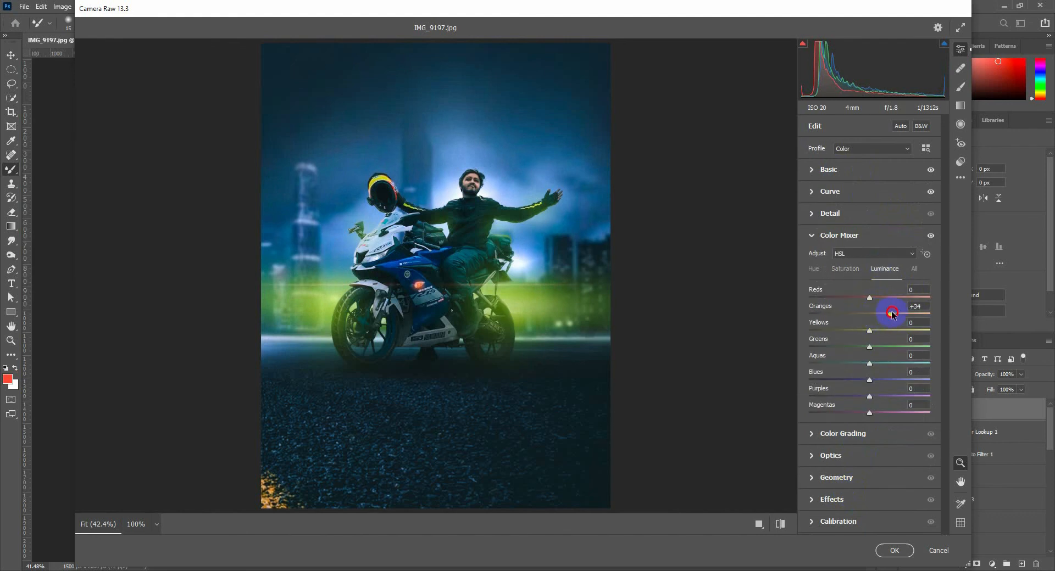
left_click(857, 274)
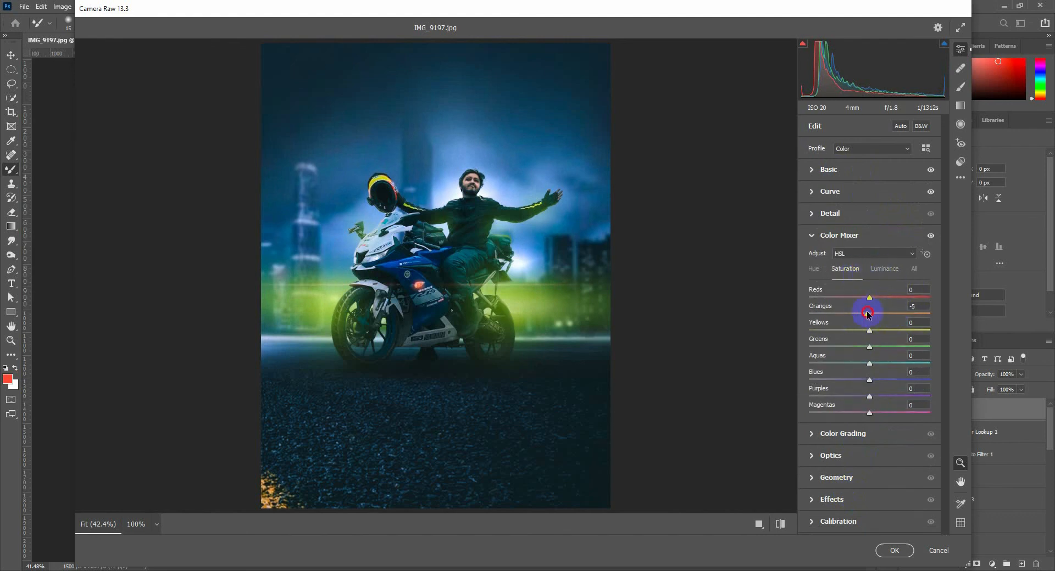
left_click_drag(884, 331, 855, 332)
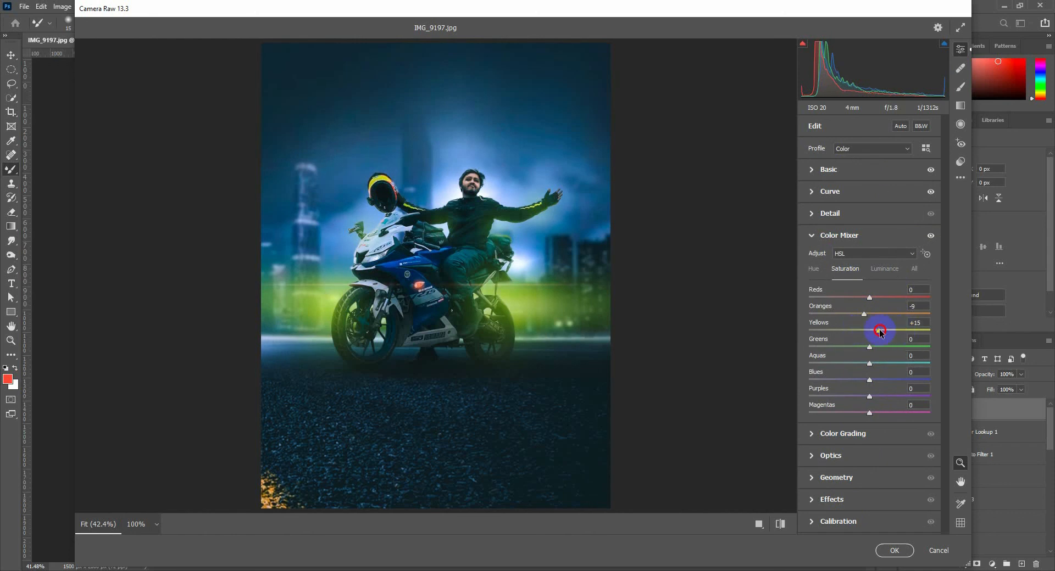
Step: Shift the Color Mixer hues: Greens to +28, Aquas to -35, Blues to -5 and Purples to +52
left_click(815, 271)
left_click_drag(870, 363, 901, 391)
mouse_move(874, 353)
left_mouse_down()
mouse_move(892, 347)
mouse_move(831, 347)
mouse_move(904, 352)
mouse_move(887, 347)
left_mouse_up()
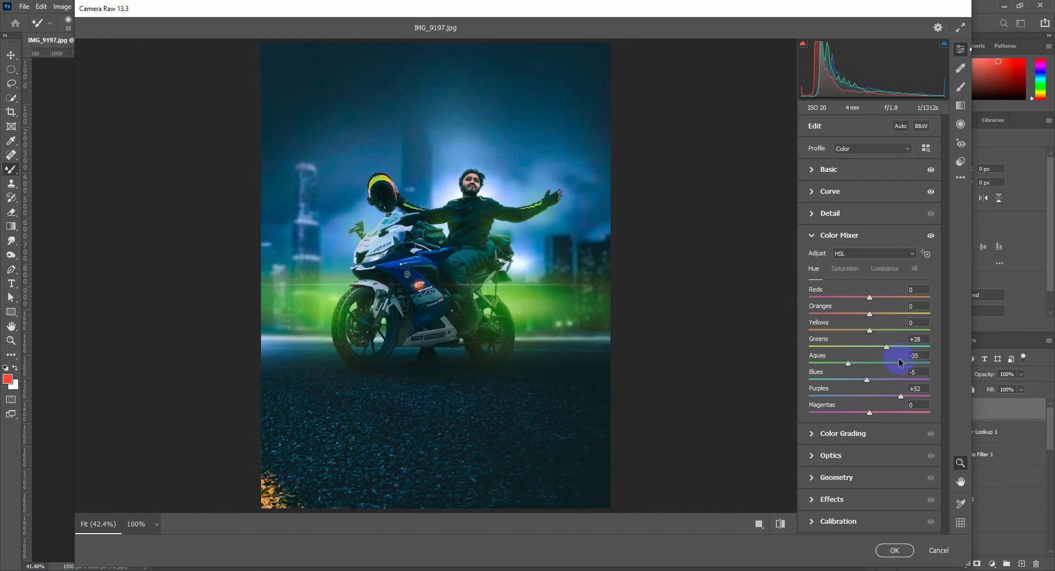
Step: In the Color Mixer, reset the Greens hue to 0, set saturation to Yellows +15, Greens +23 and Aquas +32, and lower the Blues
double_click(891, 345)
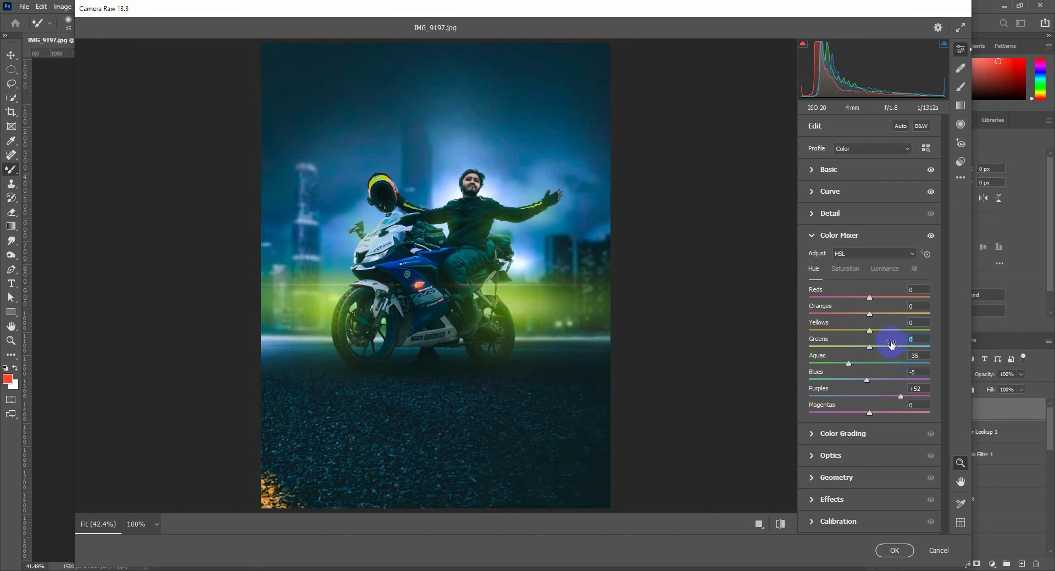
left_click(878, 268)
mouse_move(870, 348)
left_mouse_down()
mouse_move(898, 350)
mouse_move(871, 357)
left_mouse_up()
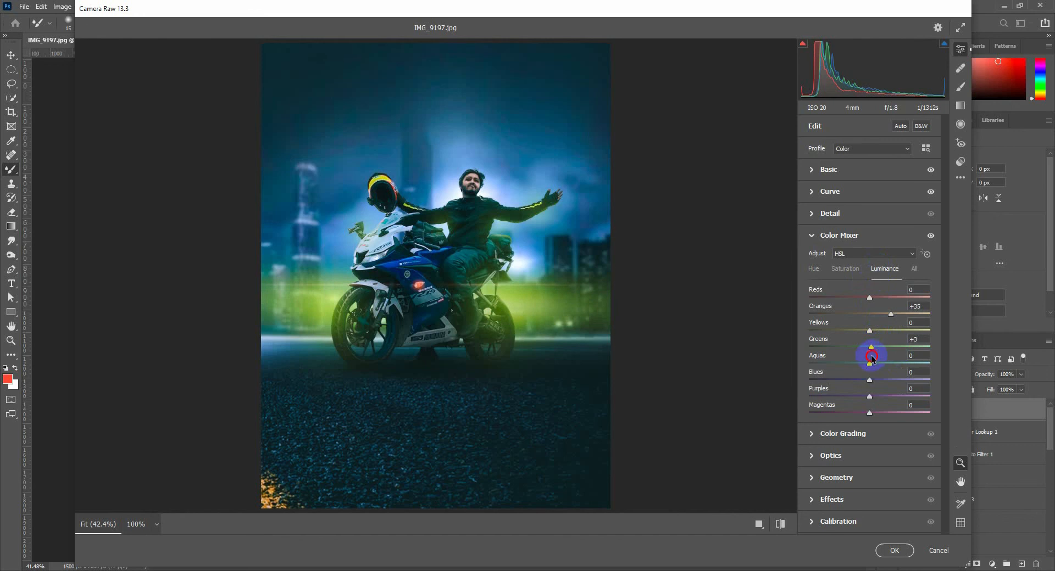
left_click(846, 269)
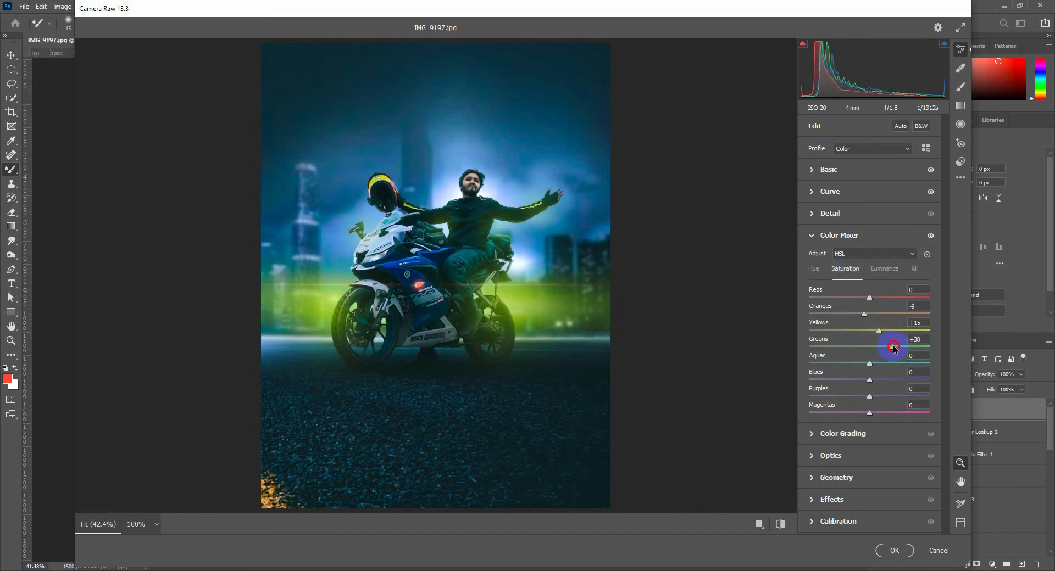
left_click_drag(870, 366, 853, 386)
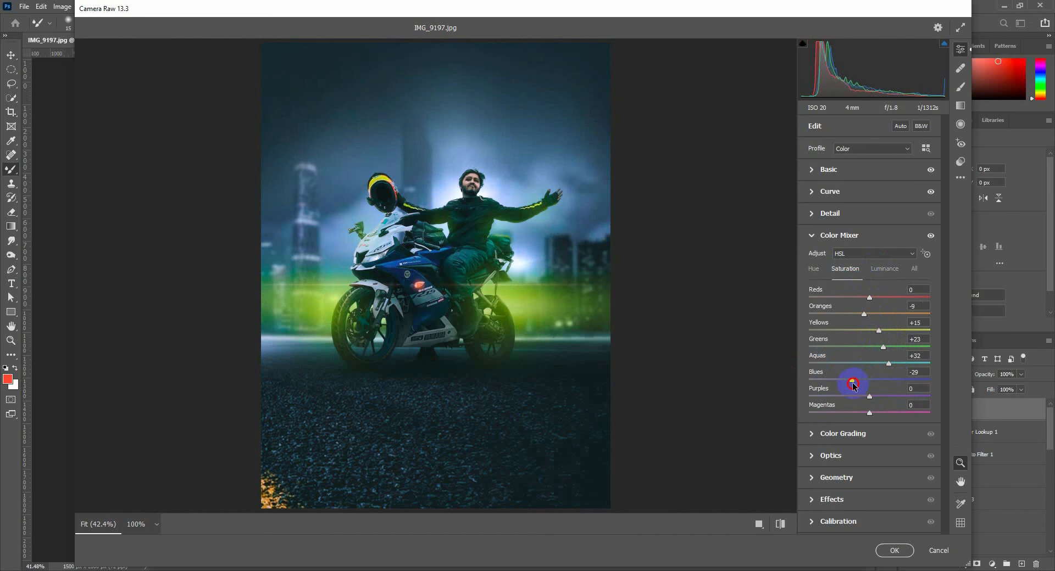
Step: Darken the image edges with an Optics vignette of -18
left_click(844, 461)
left_click_drag(877, 333, 858, 332)
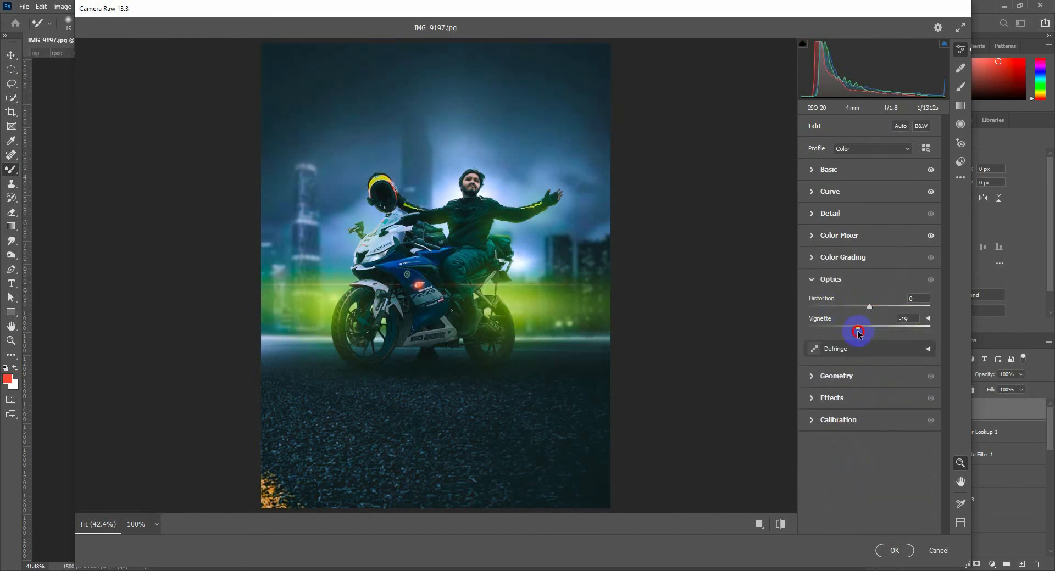
left_click(844, 398)
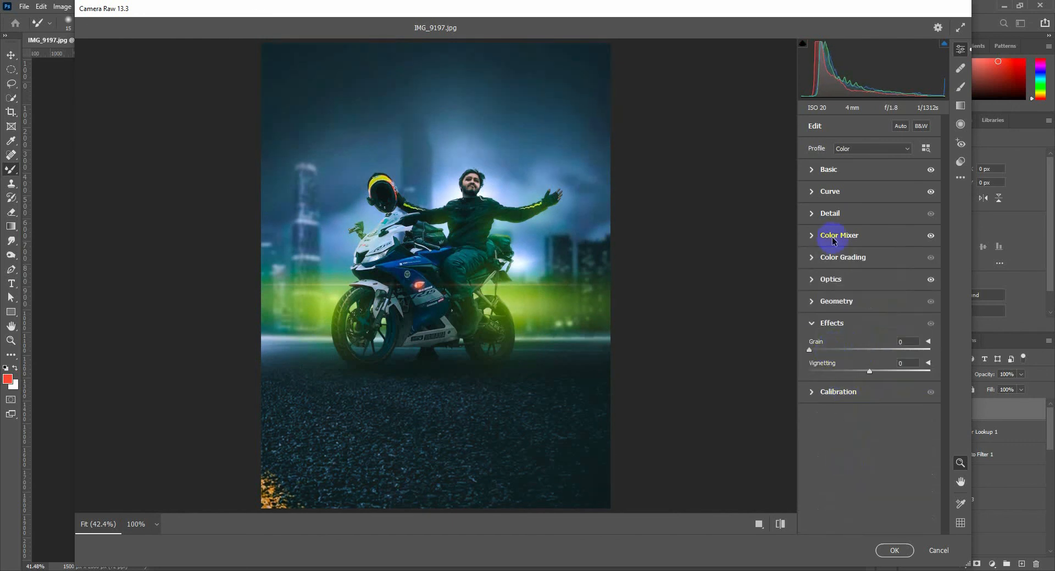
left_click(833, 236)
left_click(849, 456)
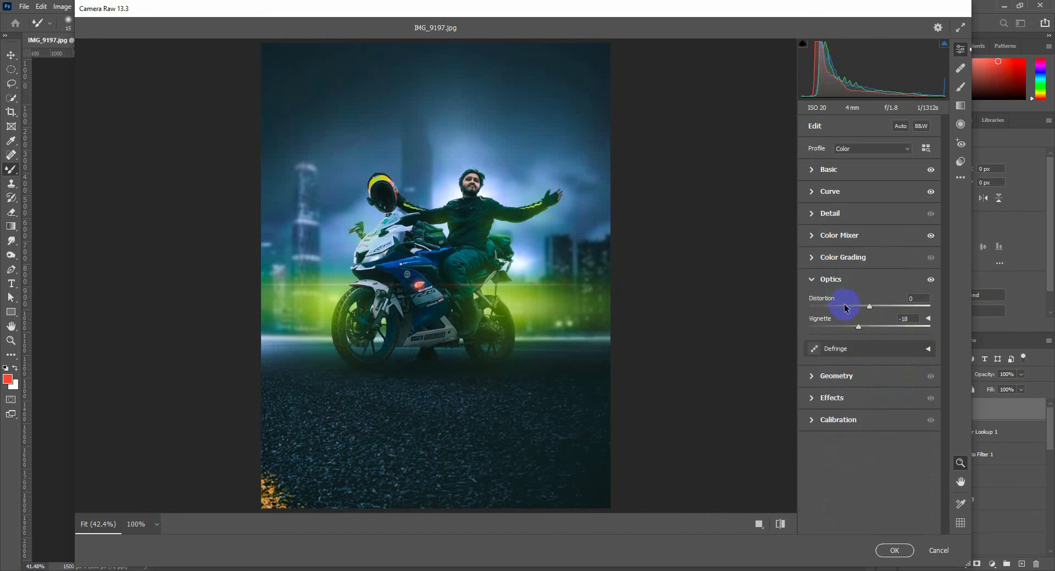
Step: In Color Grading, tint the midtones to hue 217 with saturation 11 and adjust the shadows tint
left_click(841, 257)
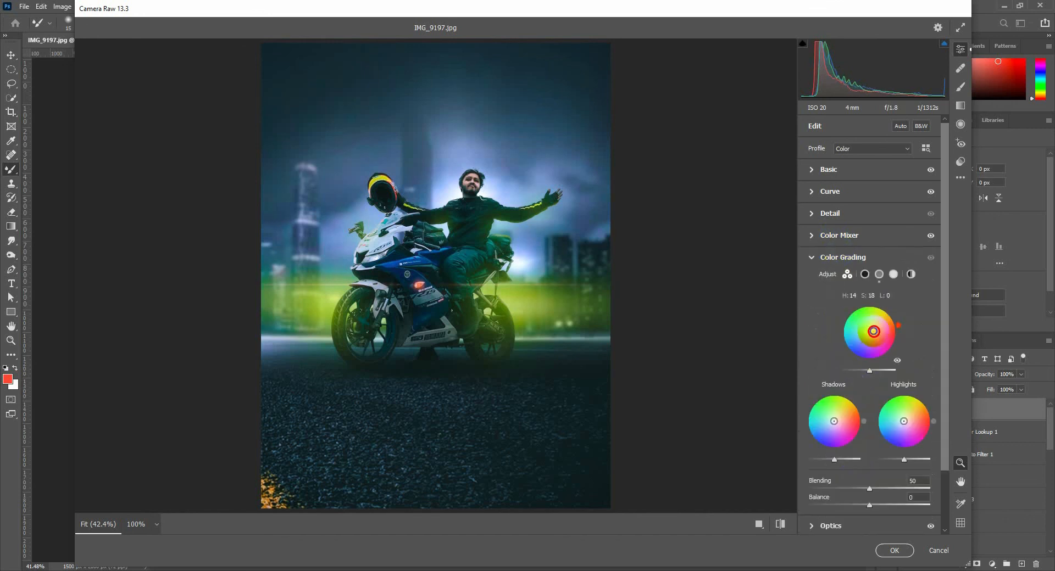
mouse_move(871, 333)
left_mouse_down()
mouse_move(860, 328)
mouse_move(867, 334)
left_mouse_up()
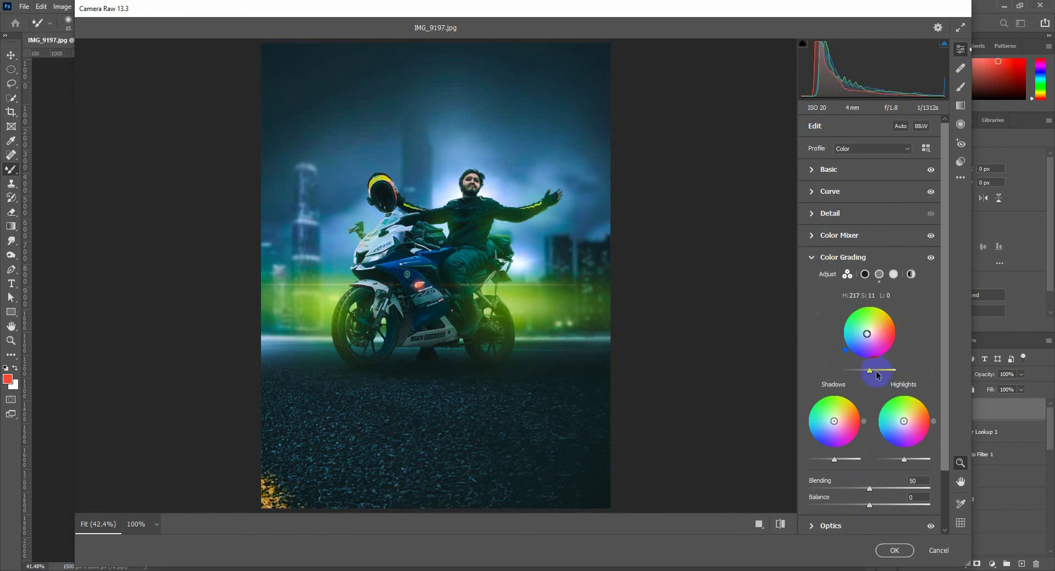
mouse_move(834, 421)
left_mouse_down()
mouse_move(822, 426)
mouse_move(836, 417)
mouse_move(822, 407)
left_mouse_up()
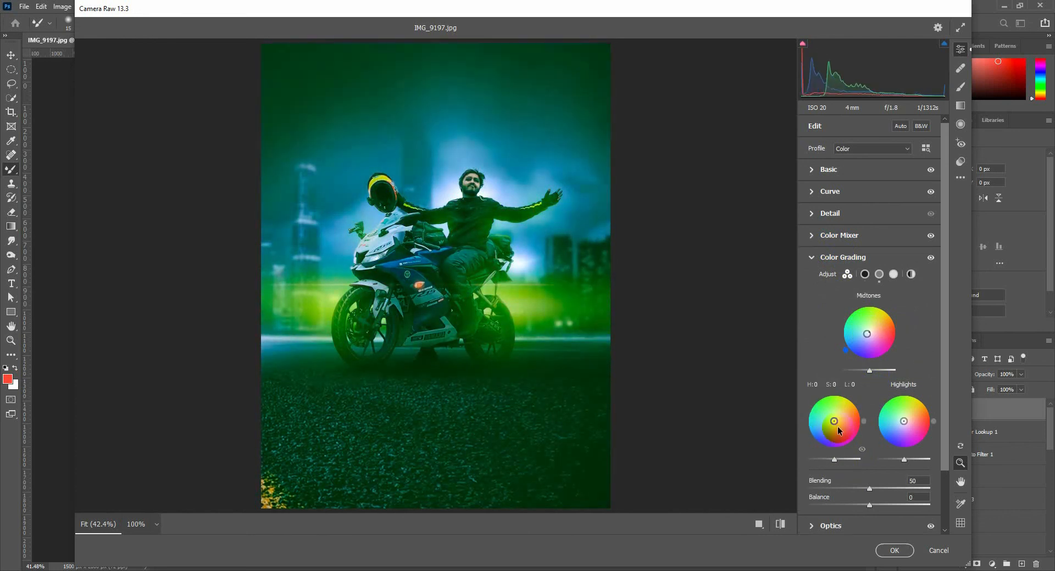
Step: Set the Detail sharpening to 48 and apply the Camera Raw adjustments to the layer
left_click(831, 214)
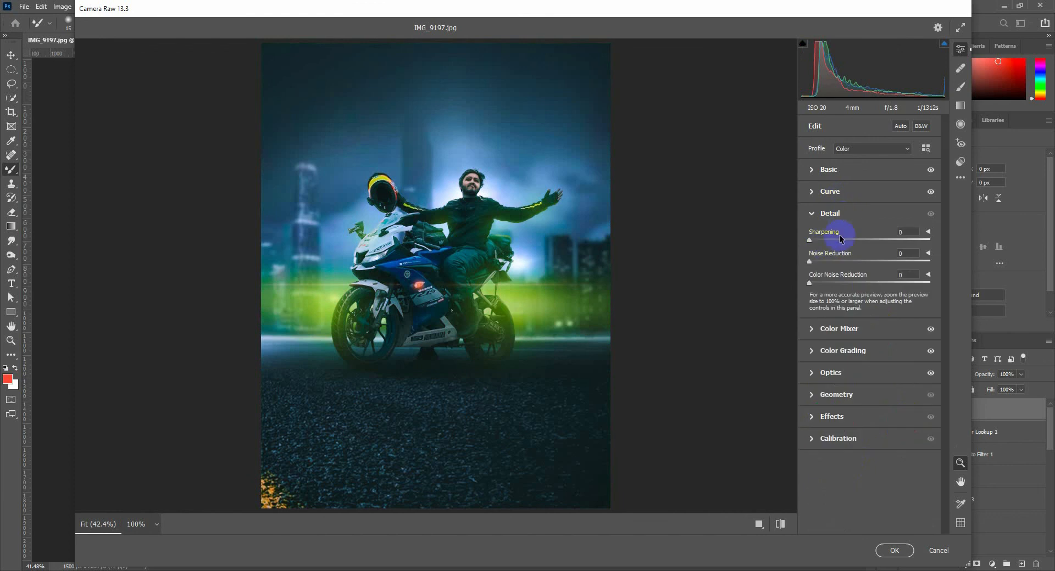
left_click(894, 551)
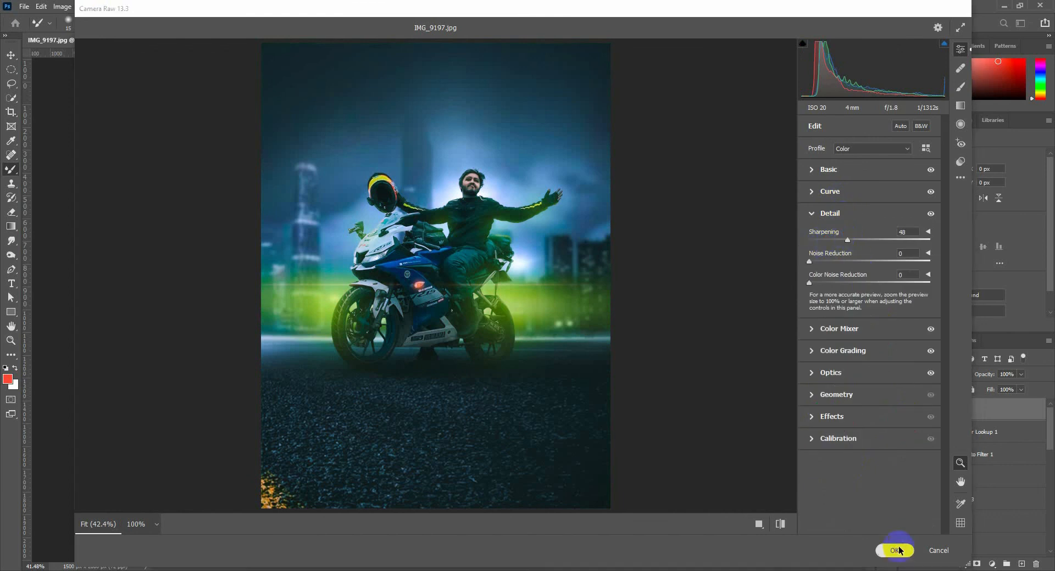
scroll(570, 281, "down", 1)
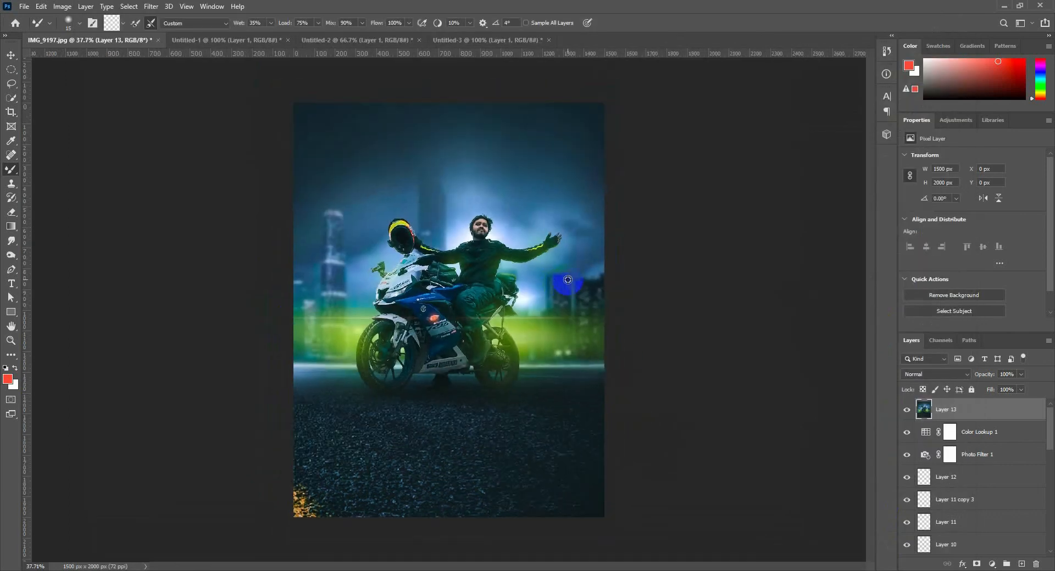
Step: Add a white text line with the rider's signature name in capitals across the dark sky above the rider
left_click(13, 285)
left_click(6, 369)
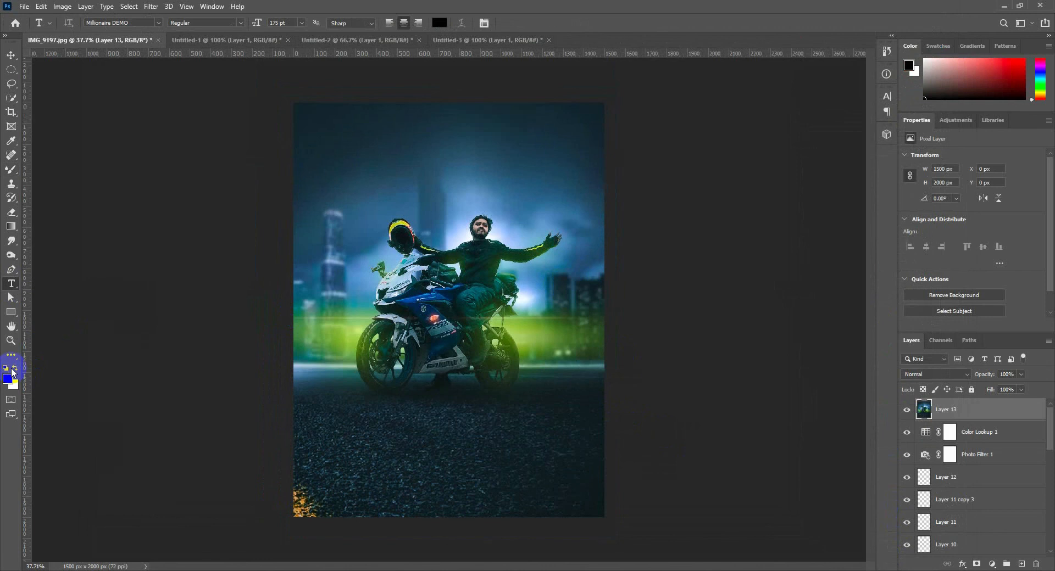
left_click(14, 368)
left_click(421, 143)
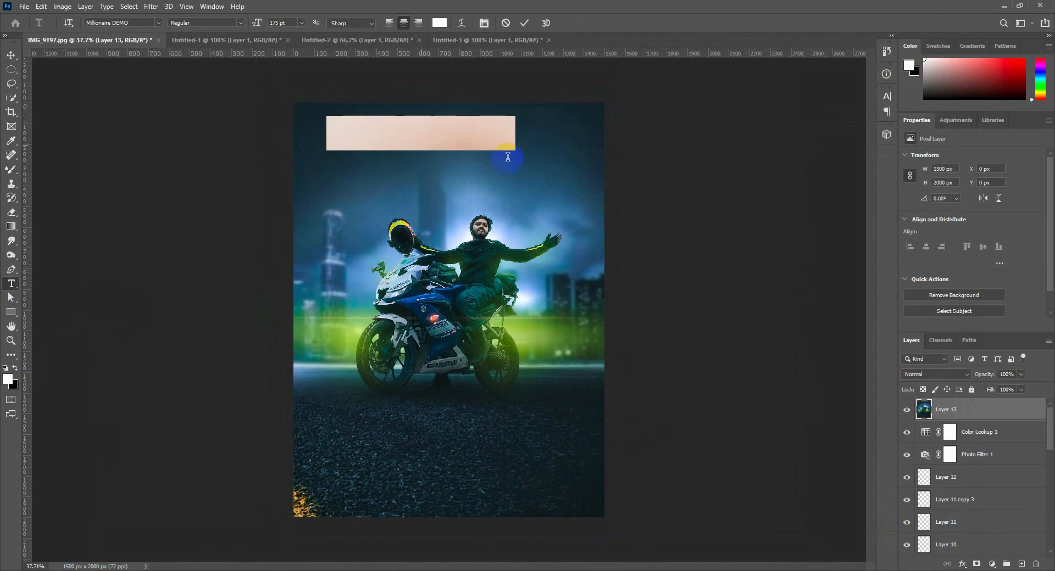
type("JESS")
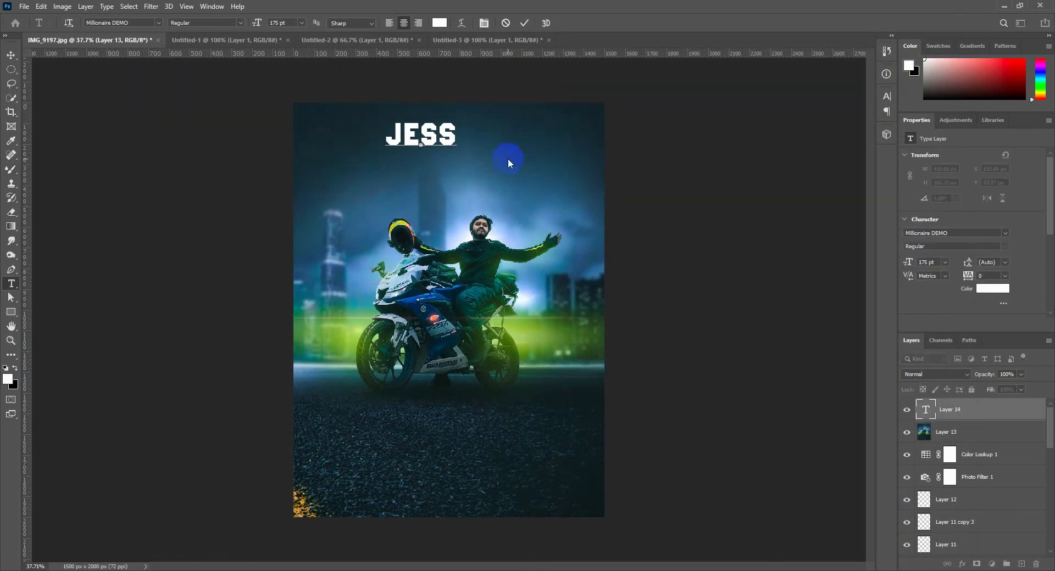
type("BIKERHASIB")
Step: Format the whole signature text in Agency FB Regular at 31 pt with tracking 600, and commit it
key("ctrl+a")
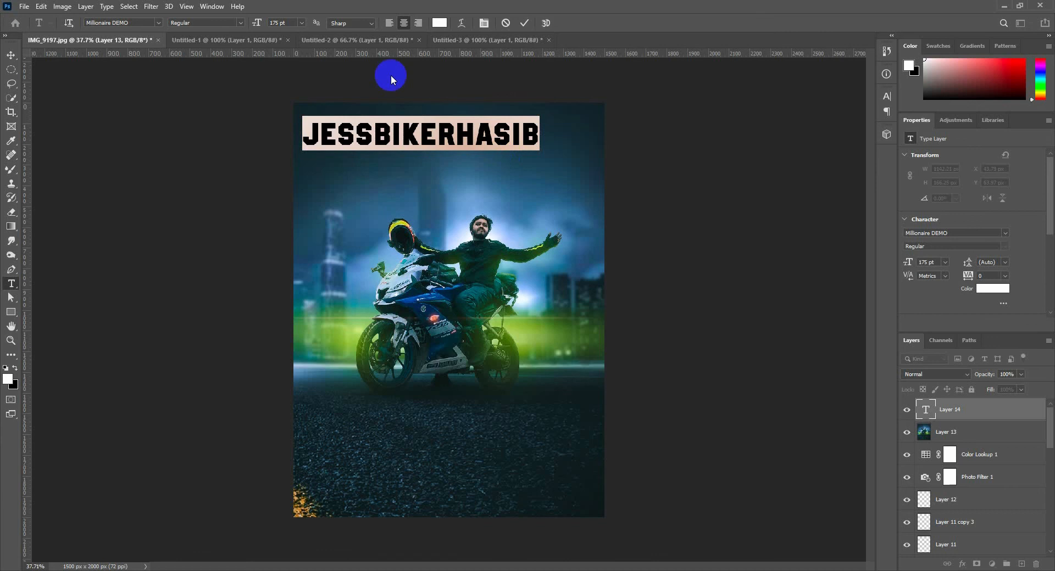
left_click(158, 24)
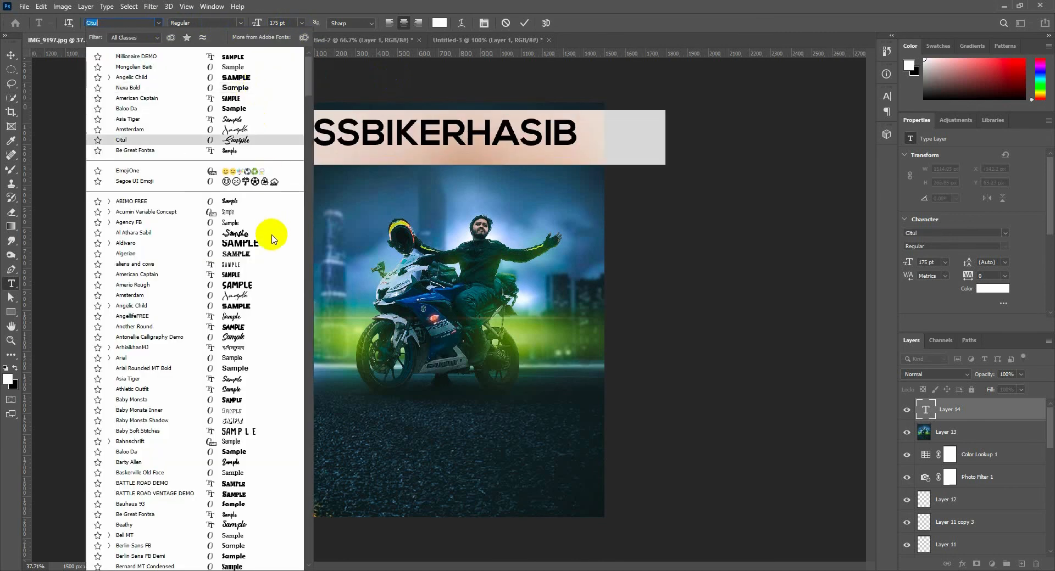
left_click(237, 223)
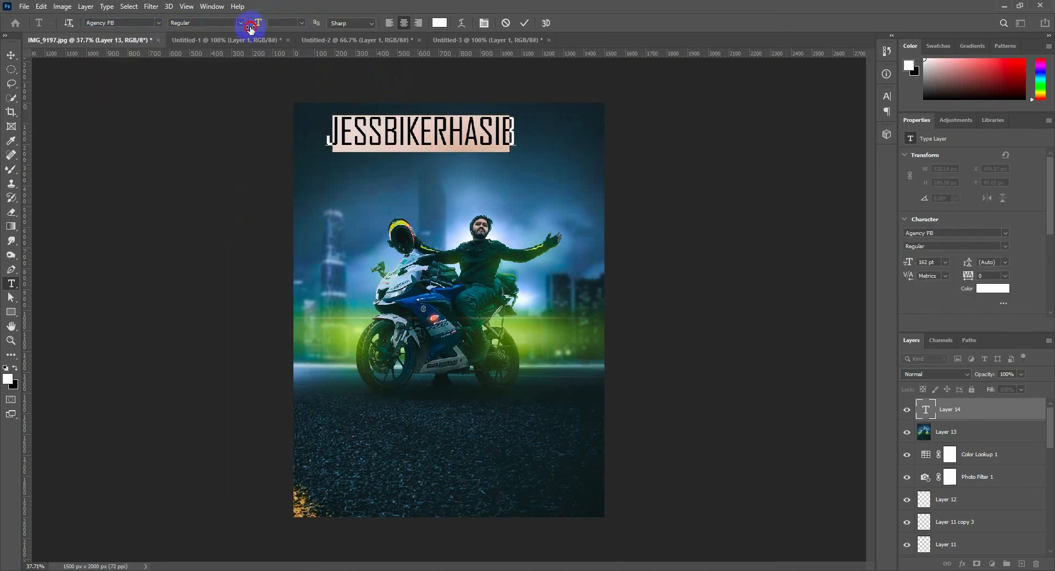
left_click_drag(200, 47, 203, 48)
left_click(886, 97)
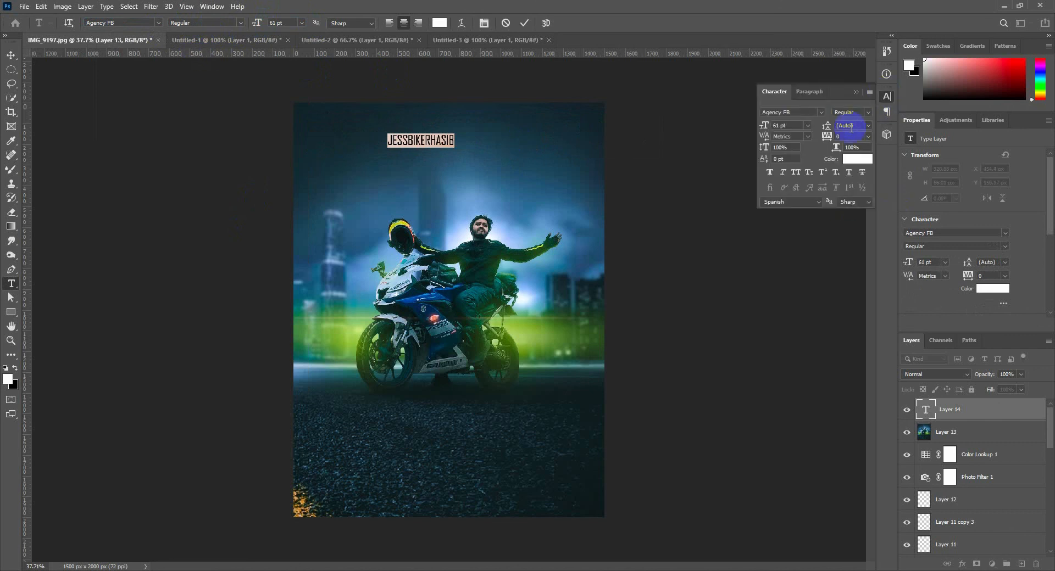
type("600")
key("Return")
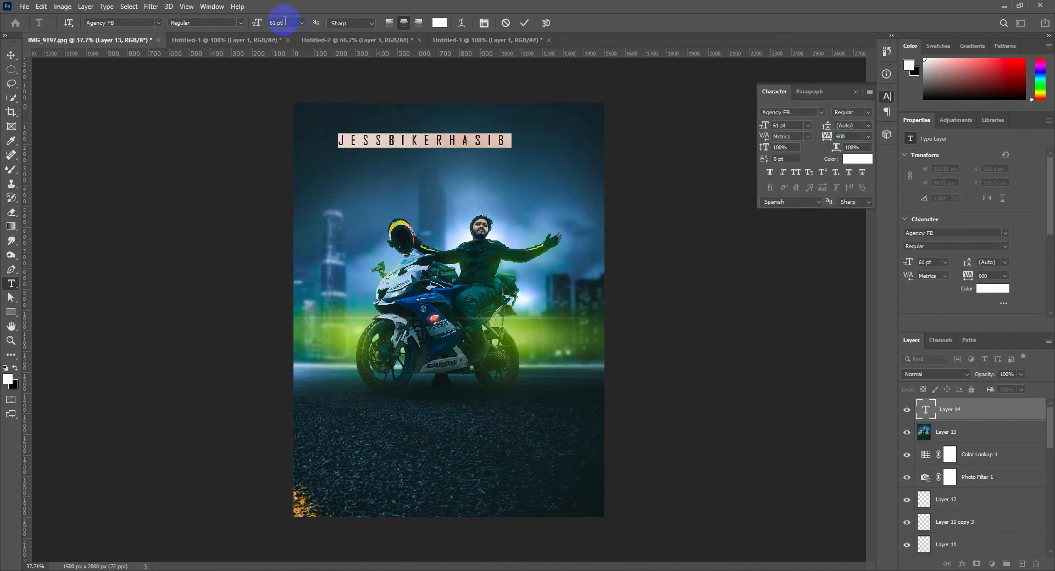
type("31")
key("Return")
left_click(42, 76)
Step: Move the signature text onto the road near the image's lower edge and set its tracking to 800
key("v")
left_click_drag(478, 202, 497, 495)
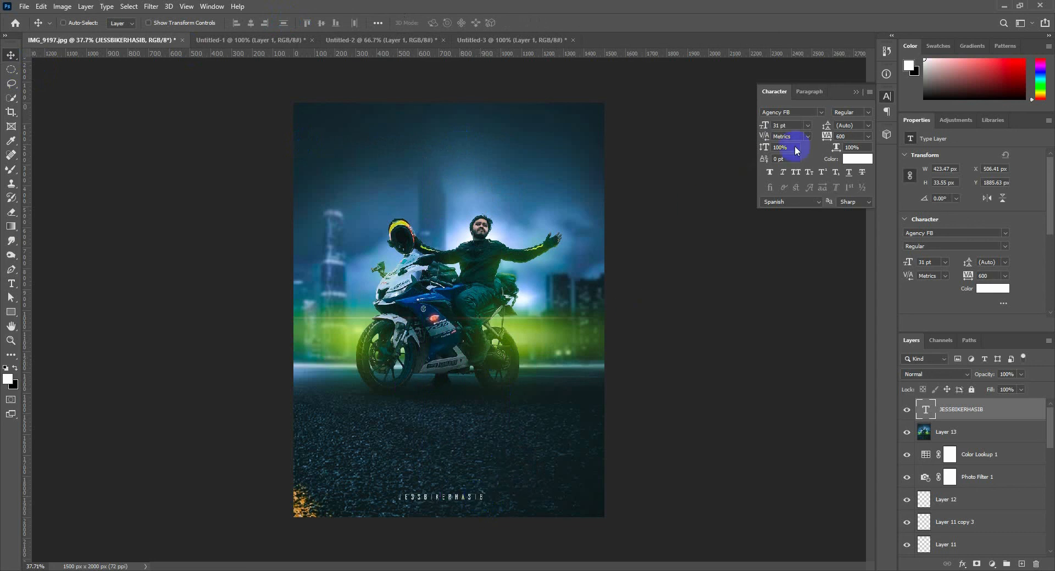
left_click(850, 137)
type("1000")
key("Return")
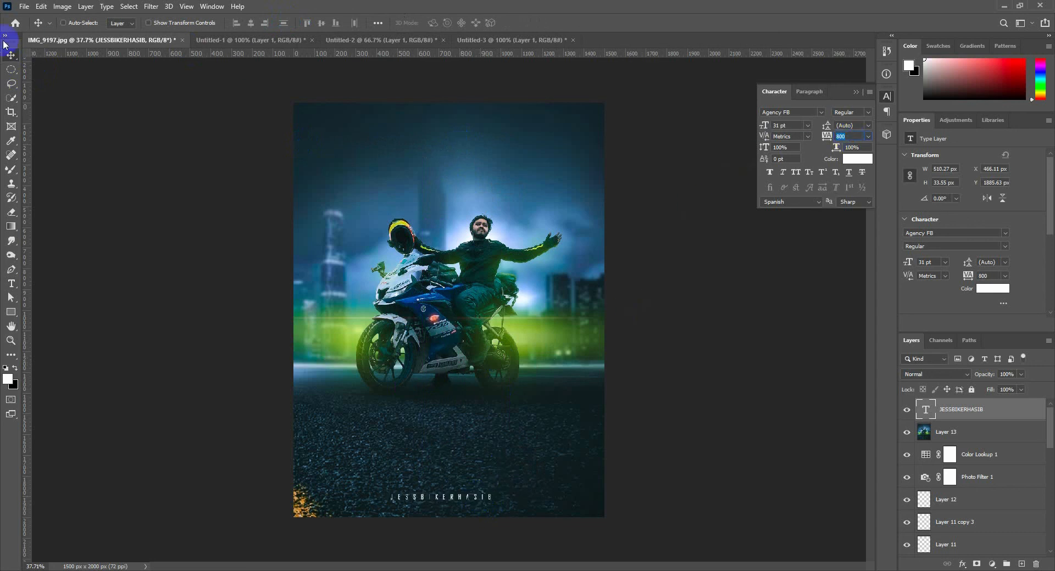
Step: Centre the signature text horizontally on the canvas, and shift it slightly up and to the right
key("ctrl+a")
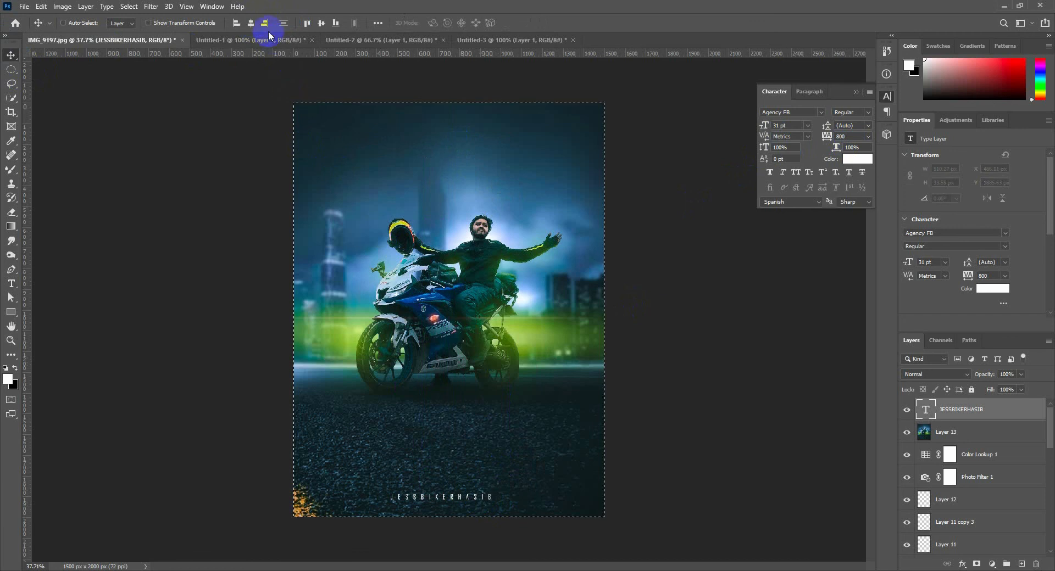
left_click(251, 23)
key("ctrl+d")
left_click_drag(502, 479, 518, 472)
Step: Keep the signature layer in Normal blend mode and move the text up near the image's upper edge
left_click(934, 374)
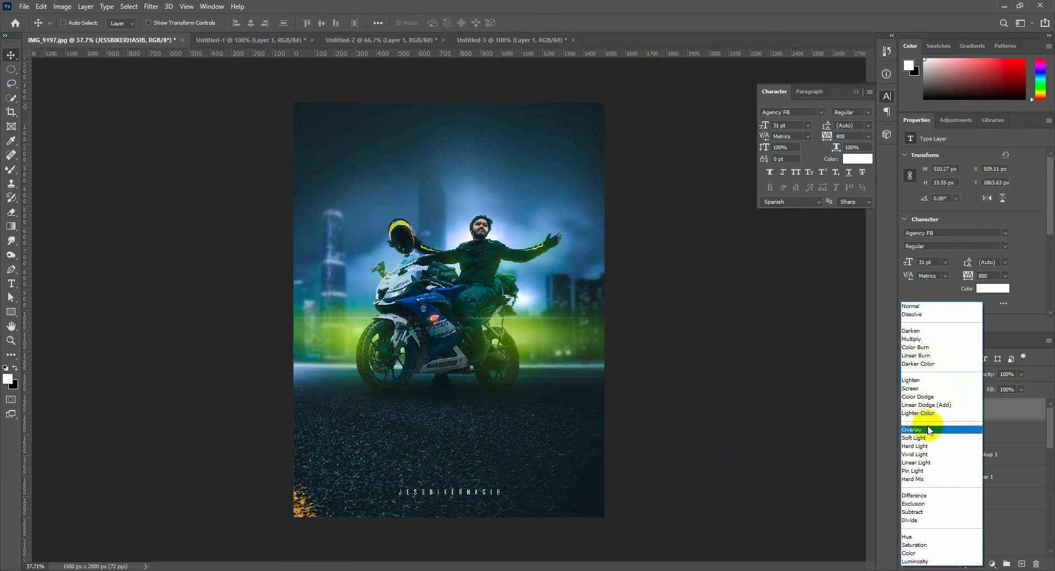
left_click(912, 307)
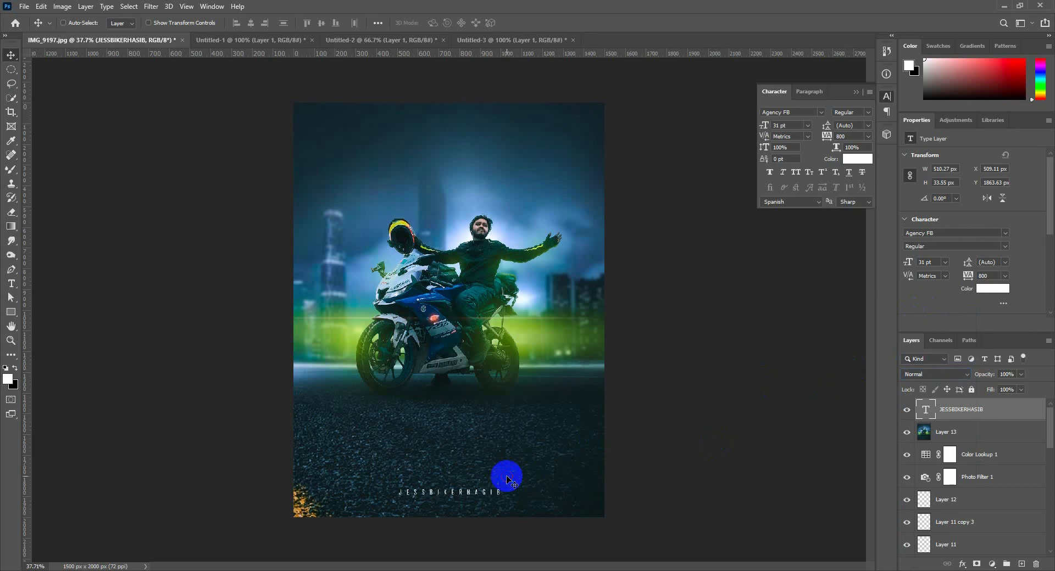
left_click_drag(501, 476, 498, 131)
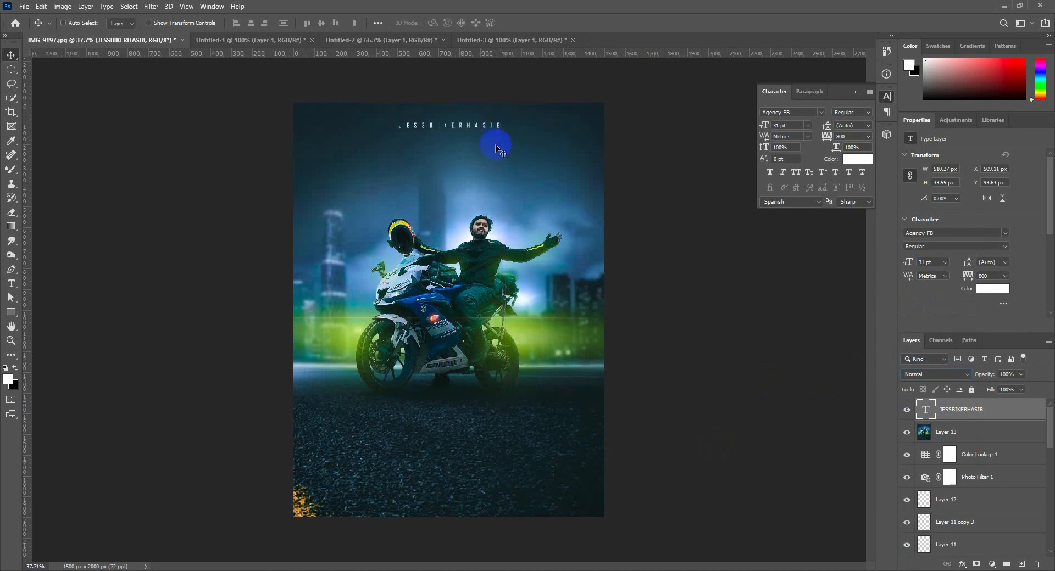
Step: Set the signature text layer's blend mode to Soft Light and stamp all visible layers into a new top layer
left_click(936, 374)
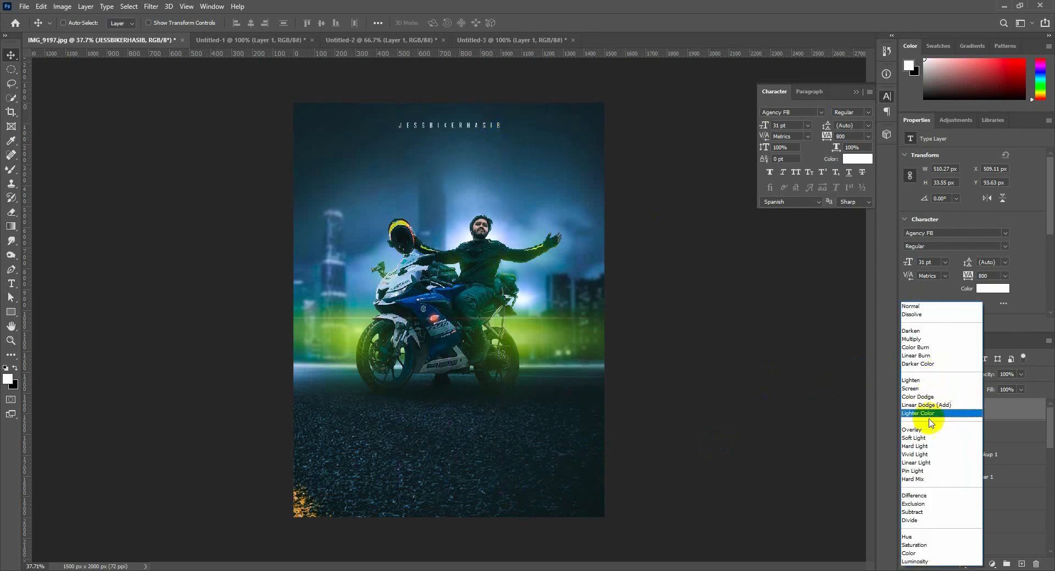
left_click(927, 439)
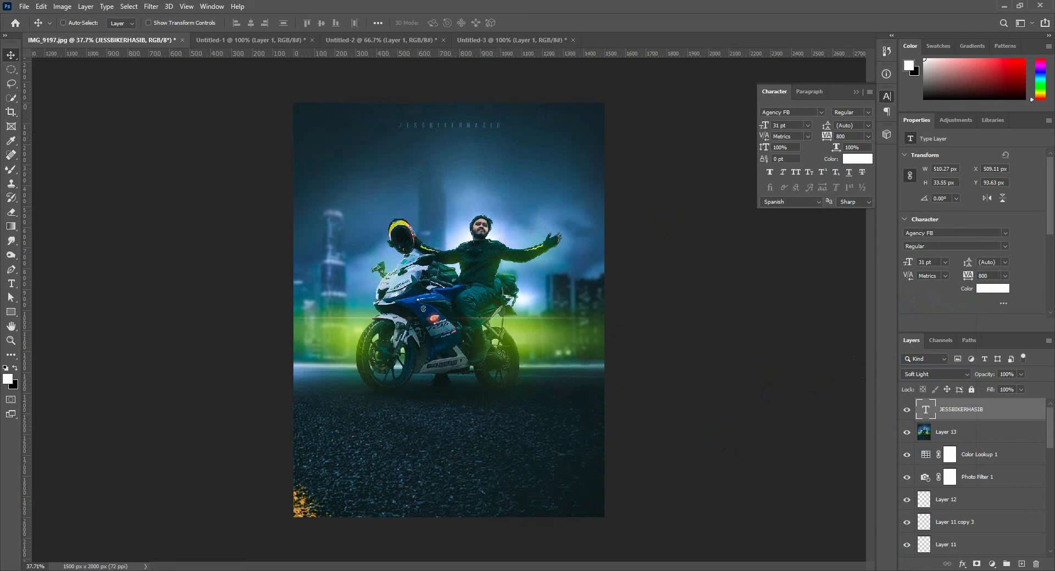
key("ctrl+shift+alt+e")
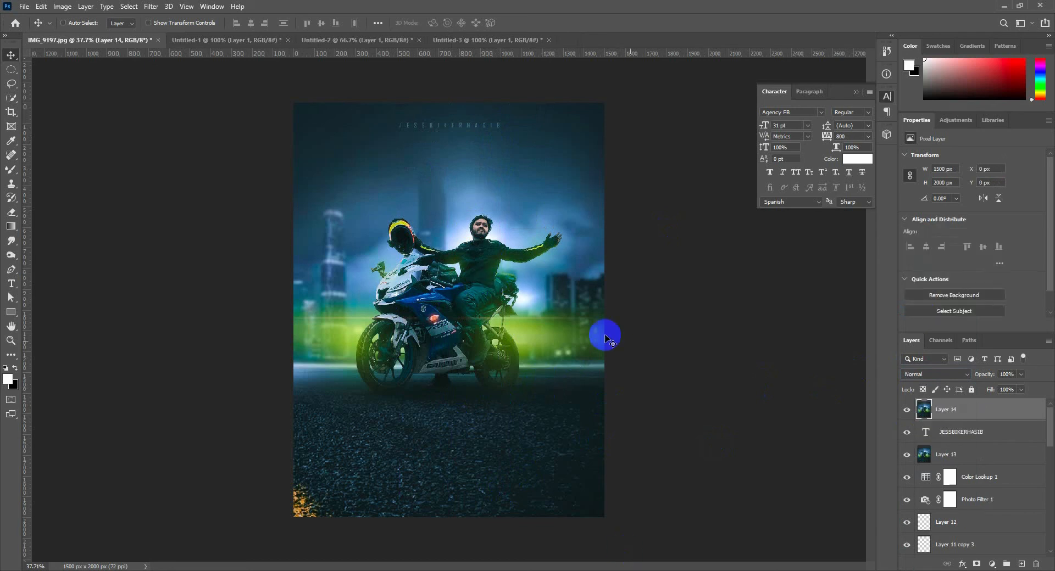